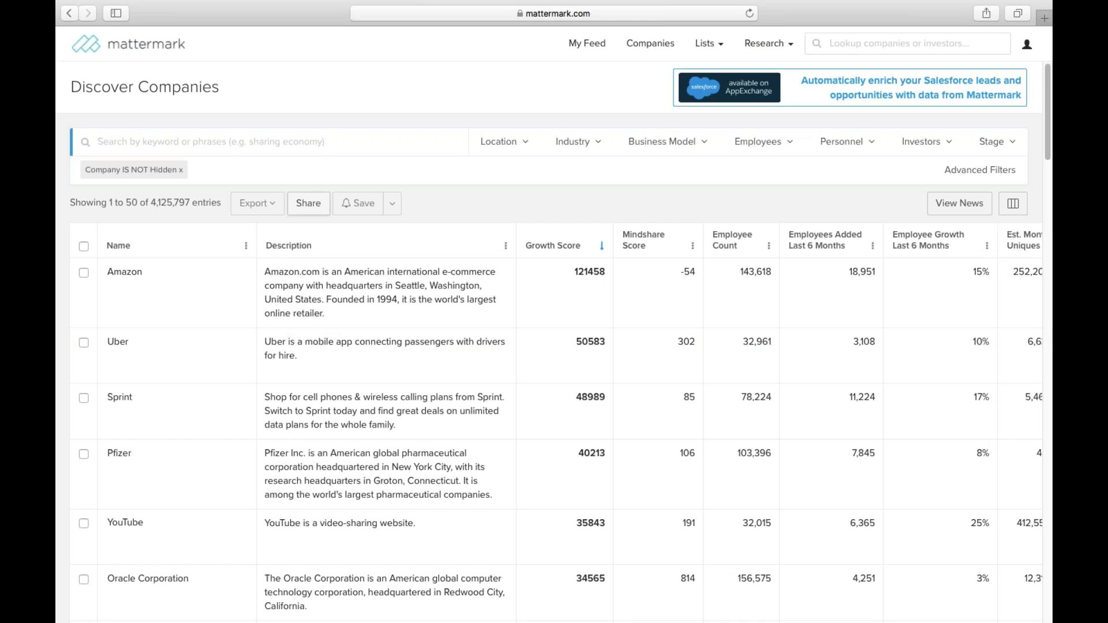
Step: Review the company table's entry total and its data columns, from Growth Score through funding, location and industries to Date Added
double_click(170, 202)
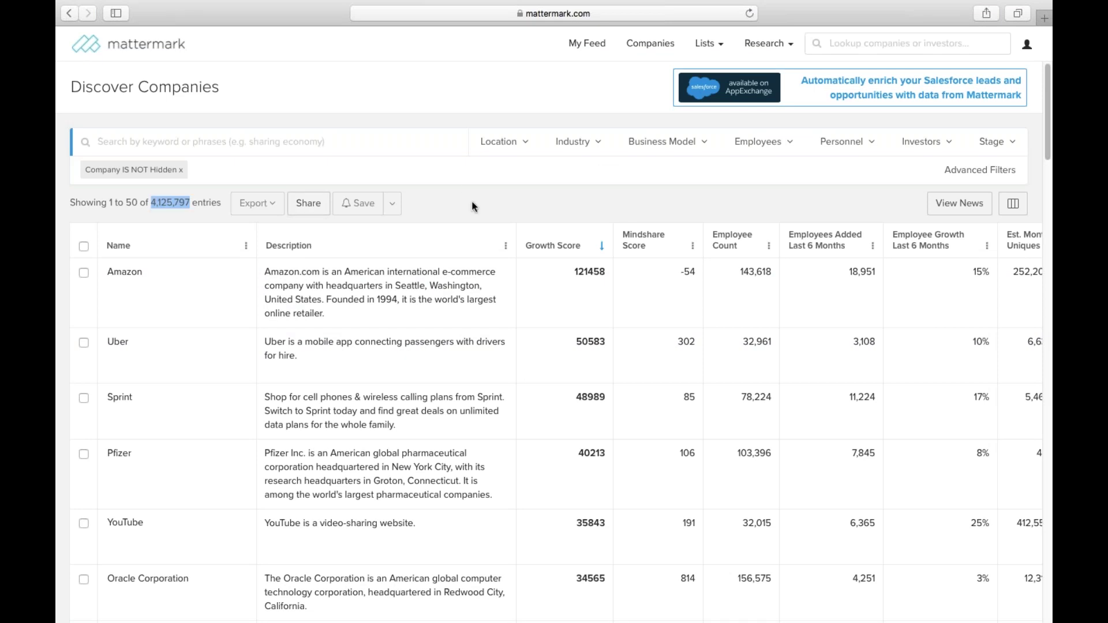
click(490, 357)
scroll(490, 357, right, 1)
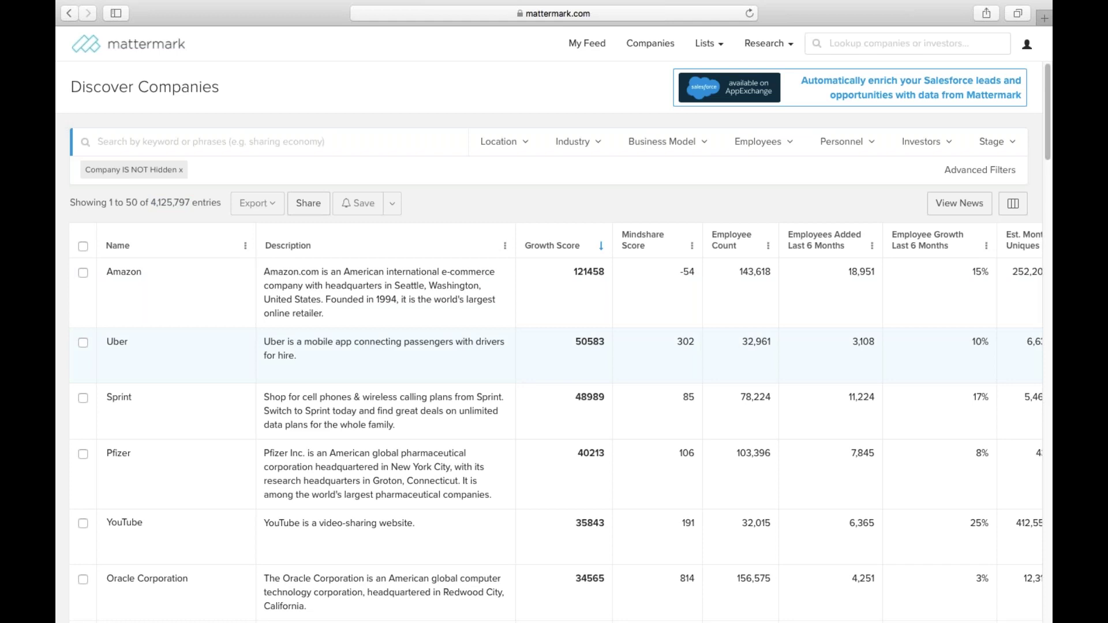
scroll(549, 421, right, 3)
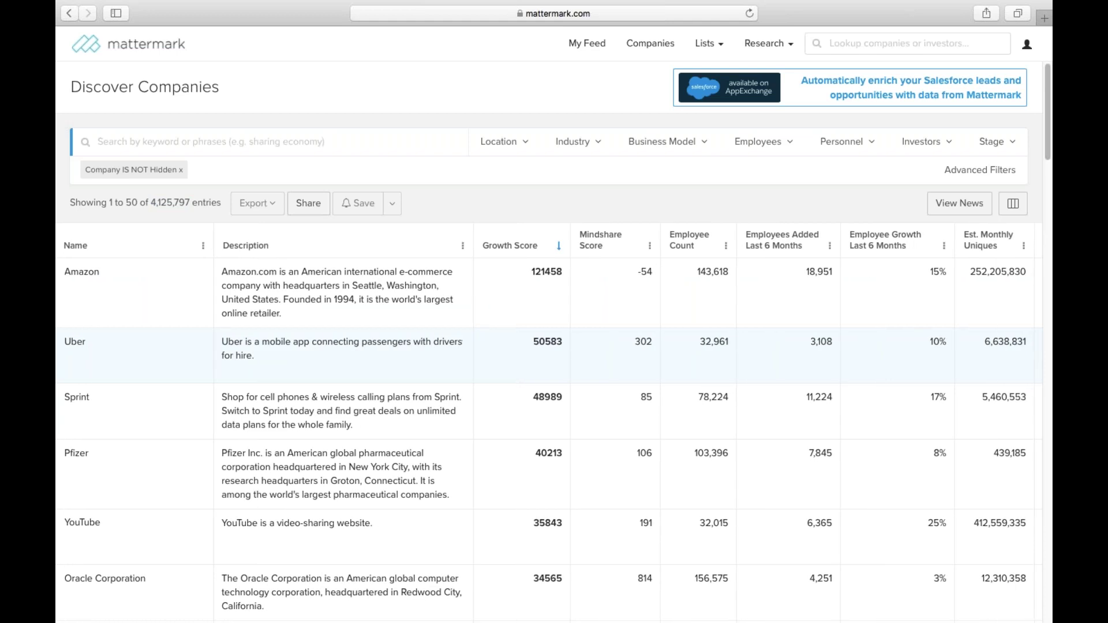
scroll(548, 421, right, 5)
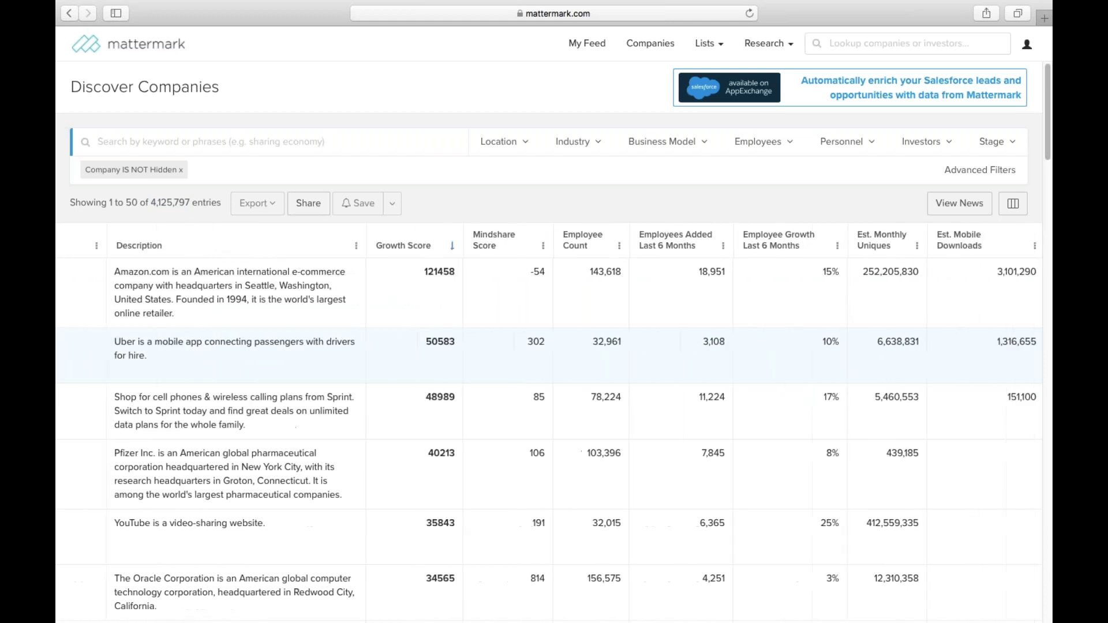
scroll(473, 292, right, 2)
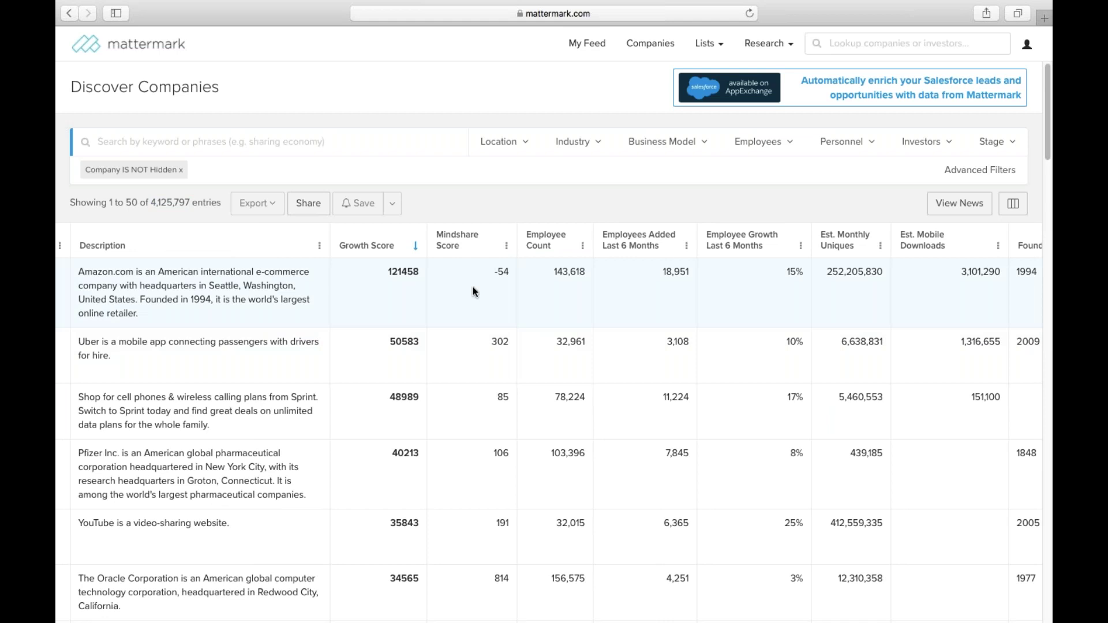
scroll(623, 325, right, 3)
scroll(625, 325, right, 4)
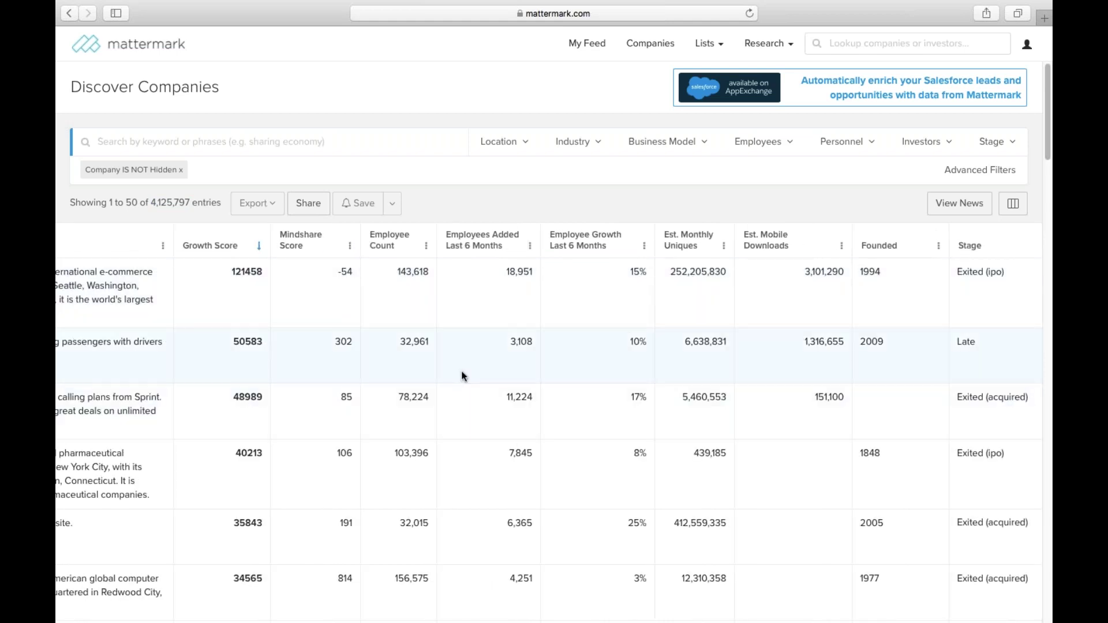
scroll(704, 374, right, 1)
scroll(704, 373, right, 5)
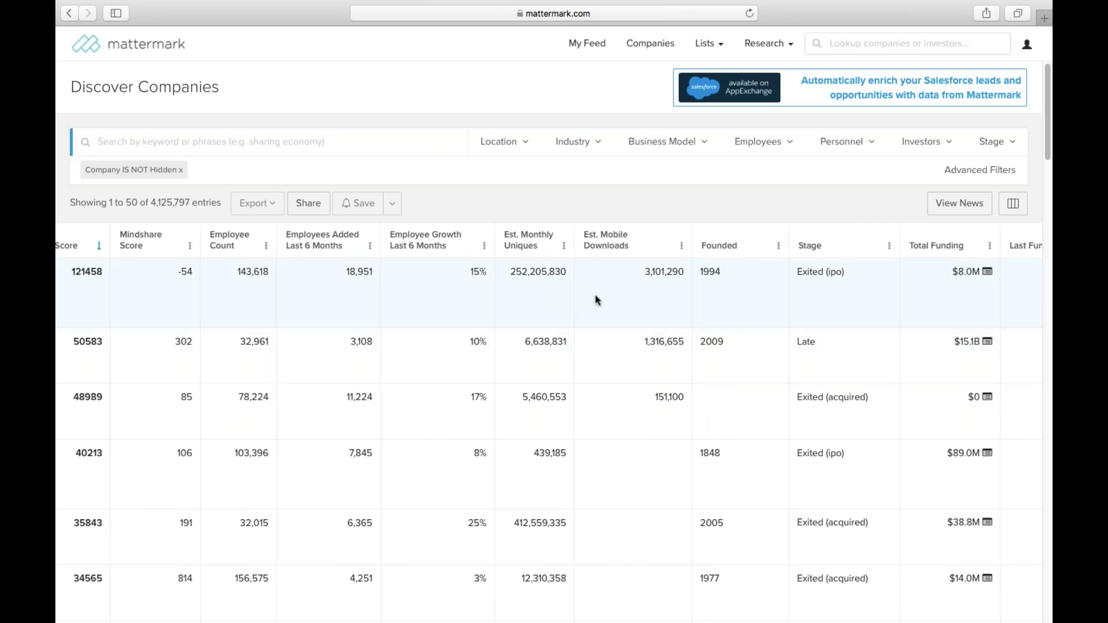
scroll(650, 293, right, 1)
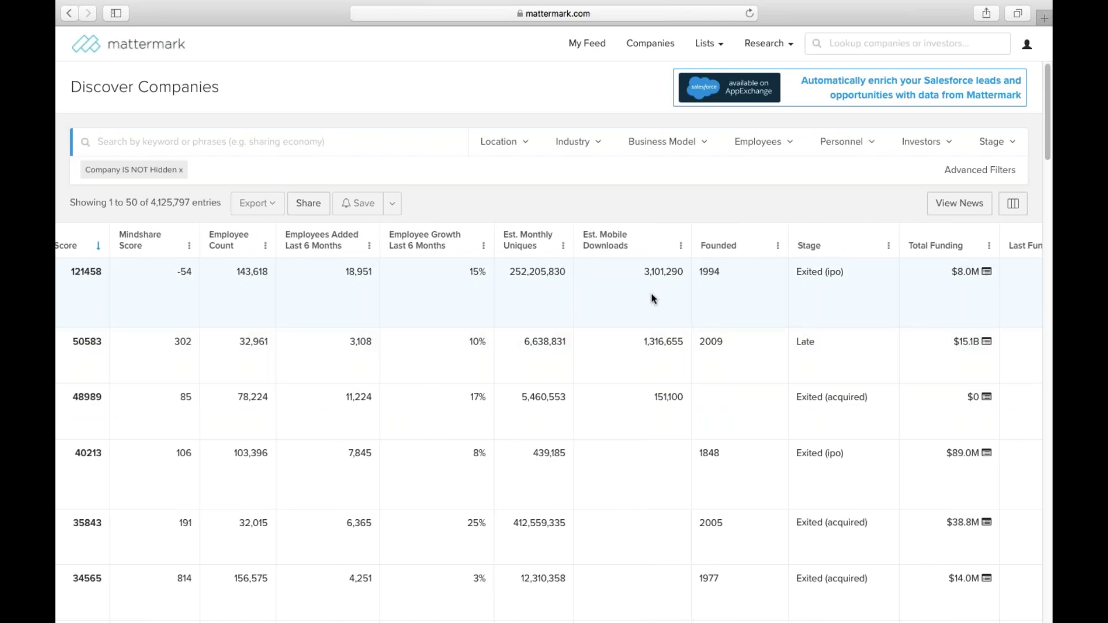
scroll(651, 295, right, 3)
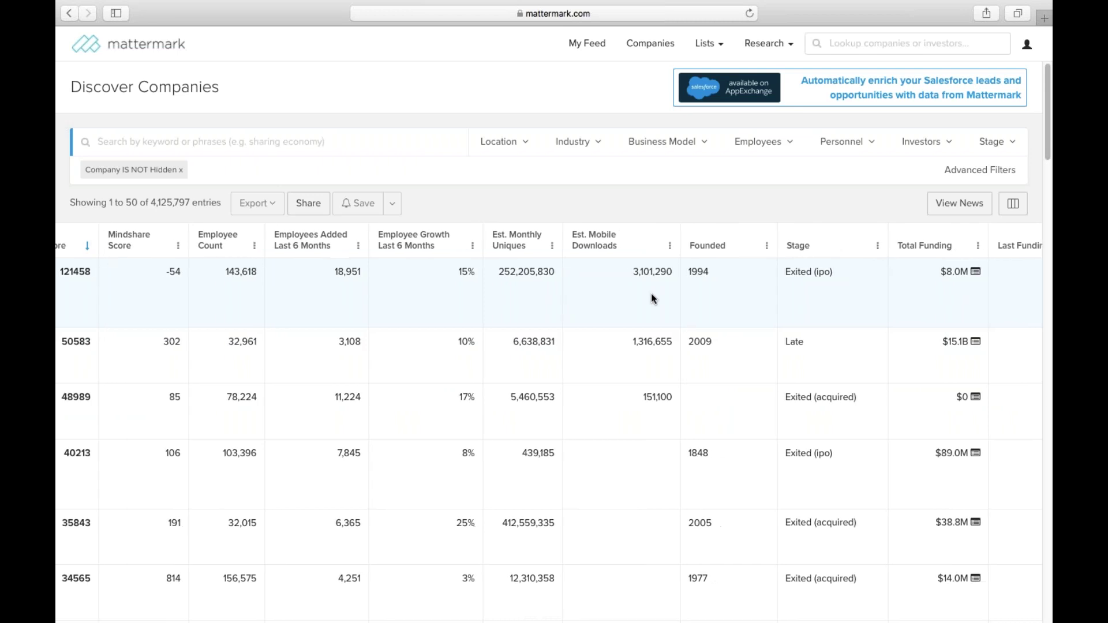
scroll(650, 294, right, 6)
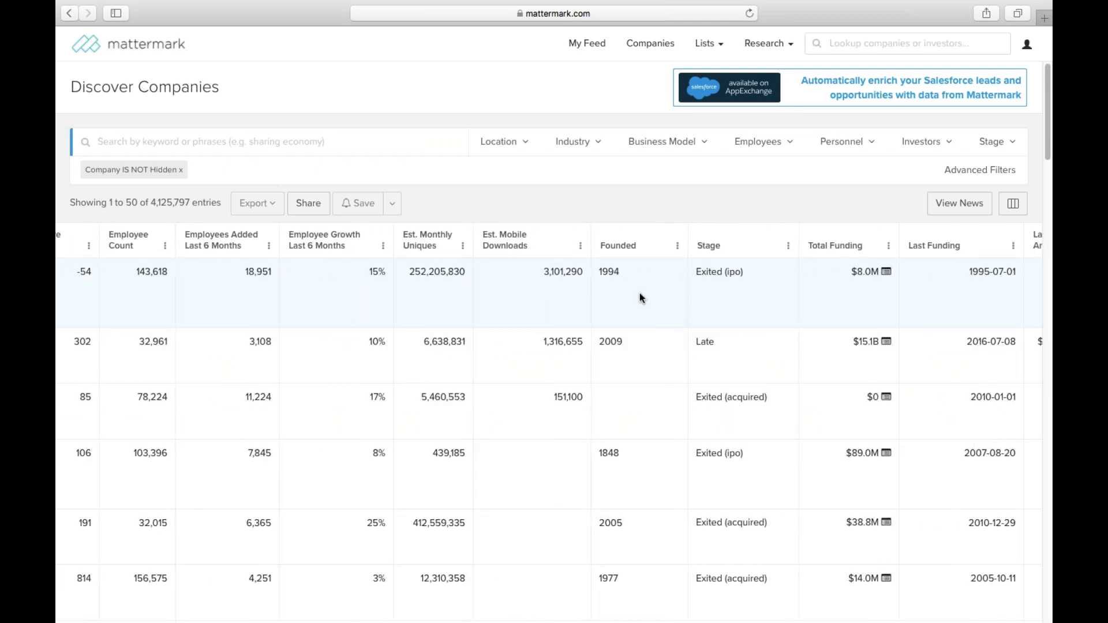
scroll(639, 294, right, 1)
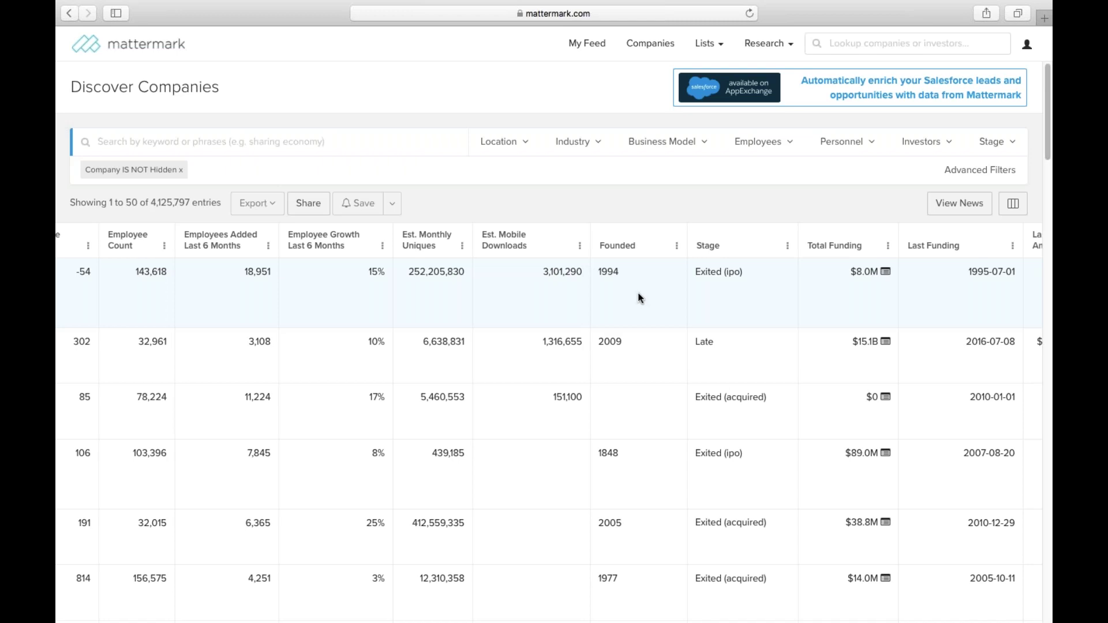
scroll(639, 298, right, 12)
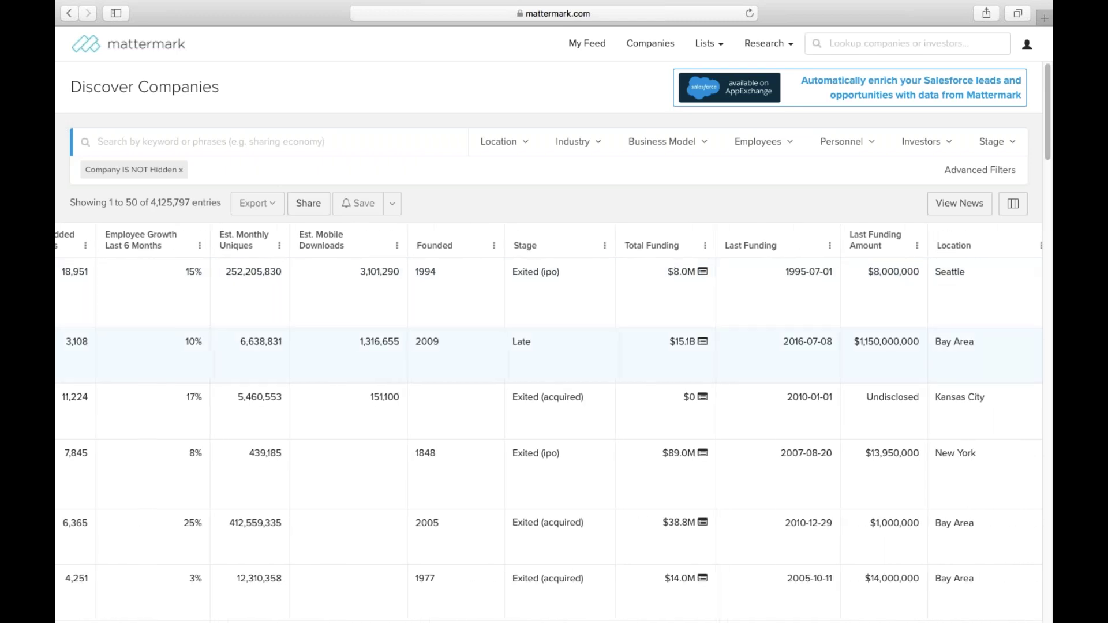
scroll(605, 453, right, 9)
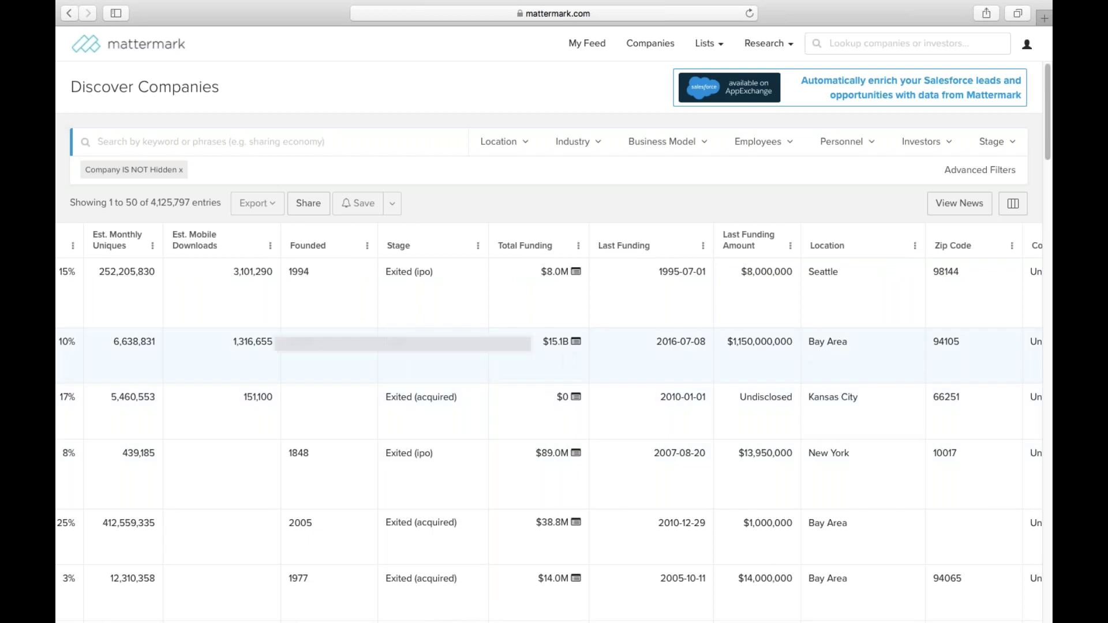
mouse_move(563, 349)
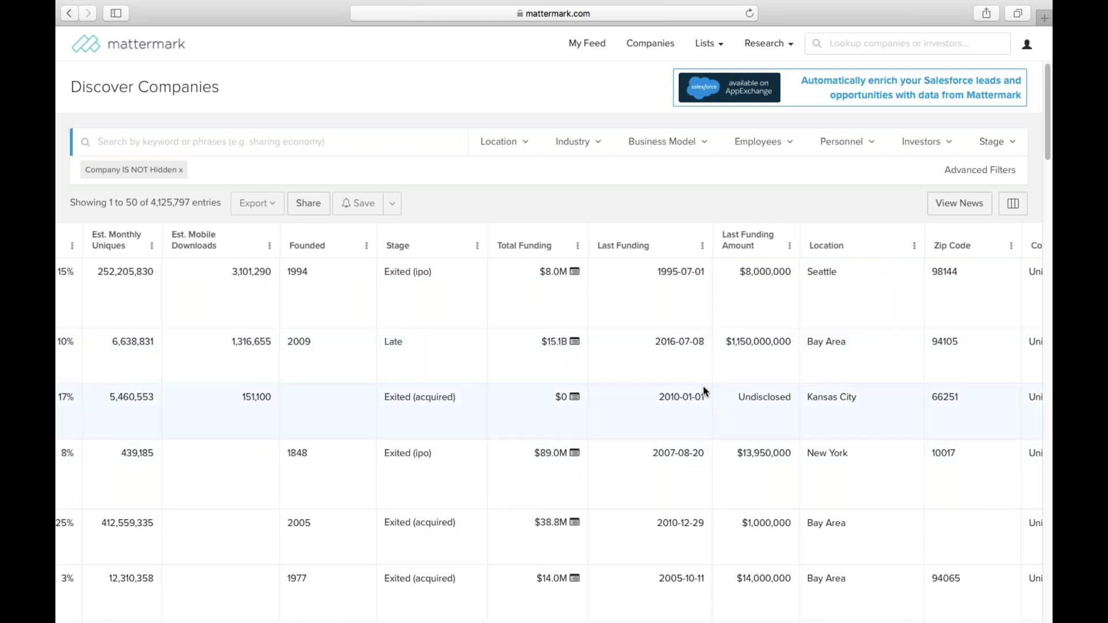
scroll(702, 386, right, 15)
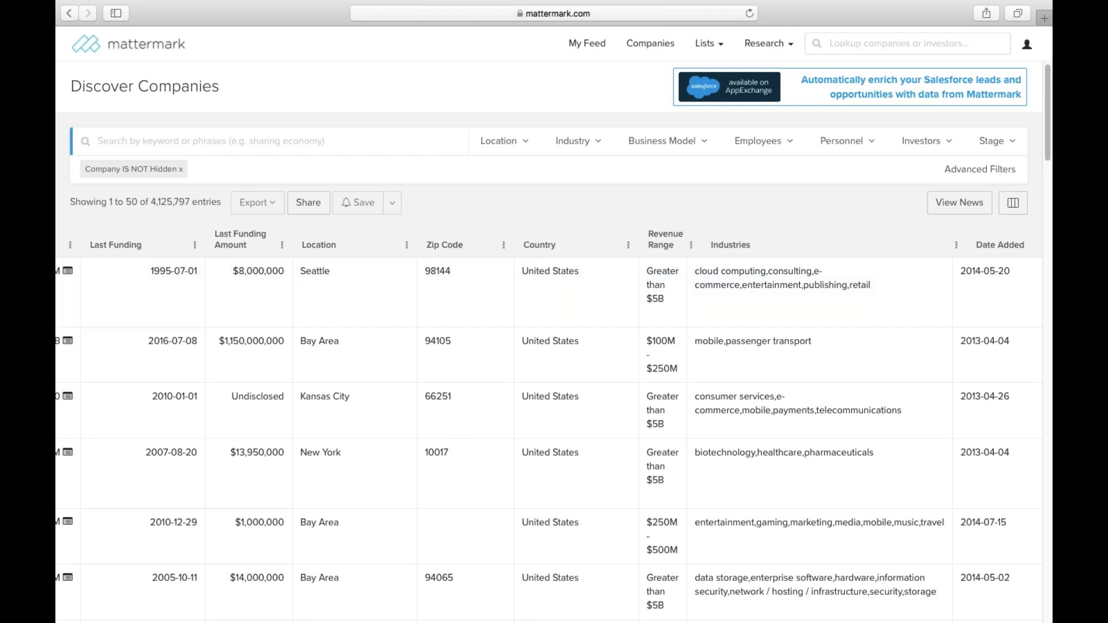
Step: Look through the available Industry and Business Model filter options without selecting any
click(572, 142)
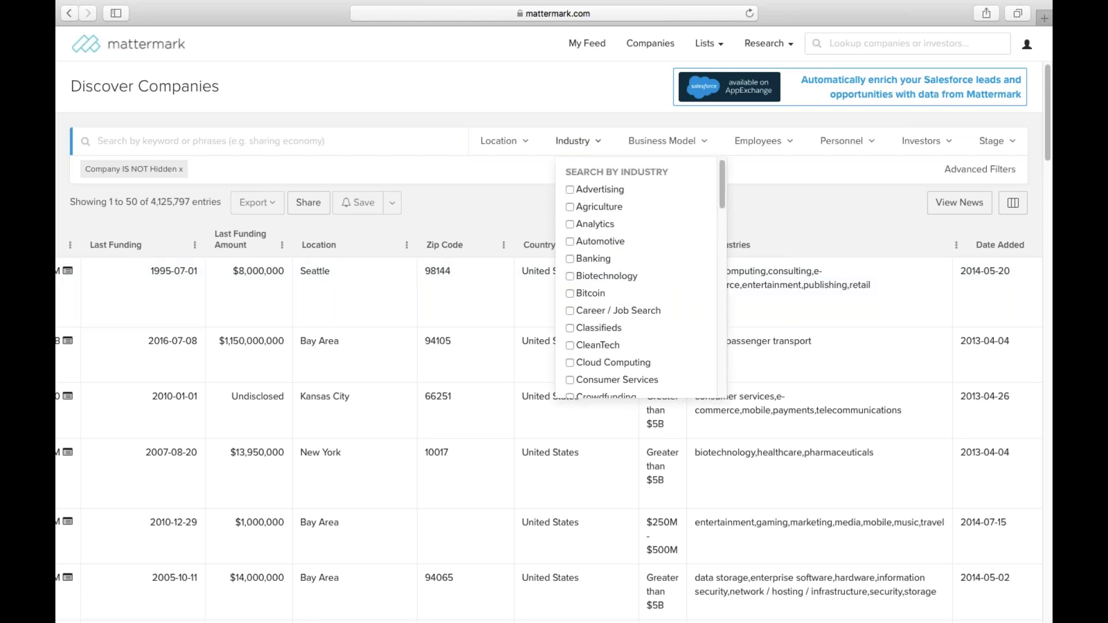
scroll(635, 277, down, 10)
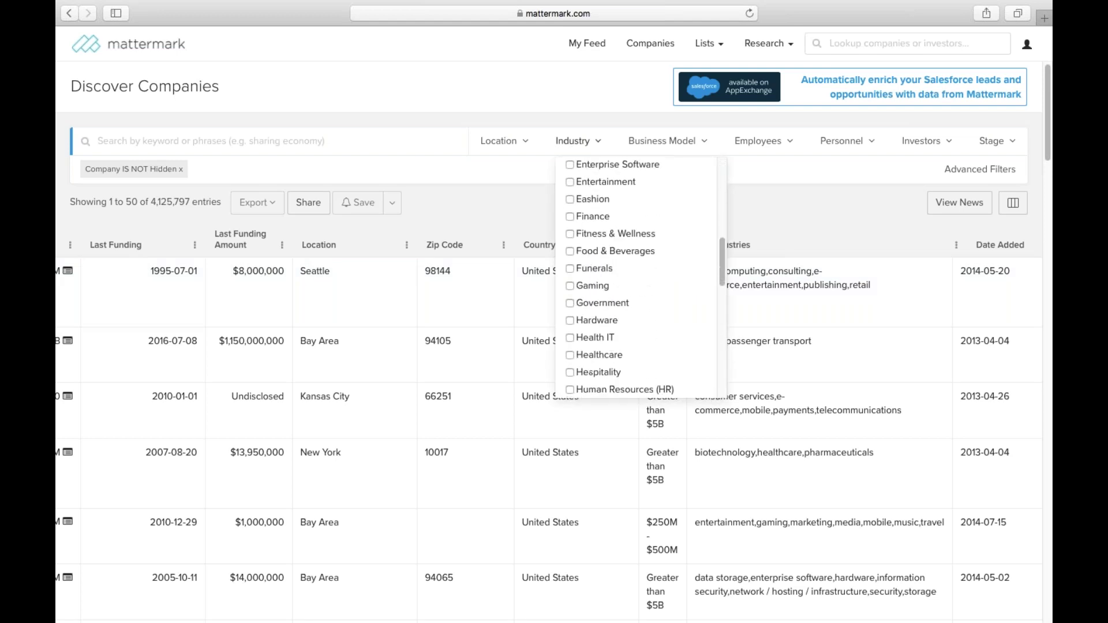
scroll(578, 306, down, 10)
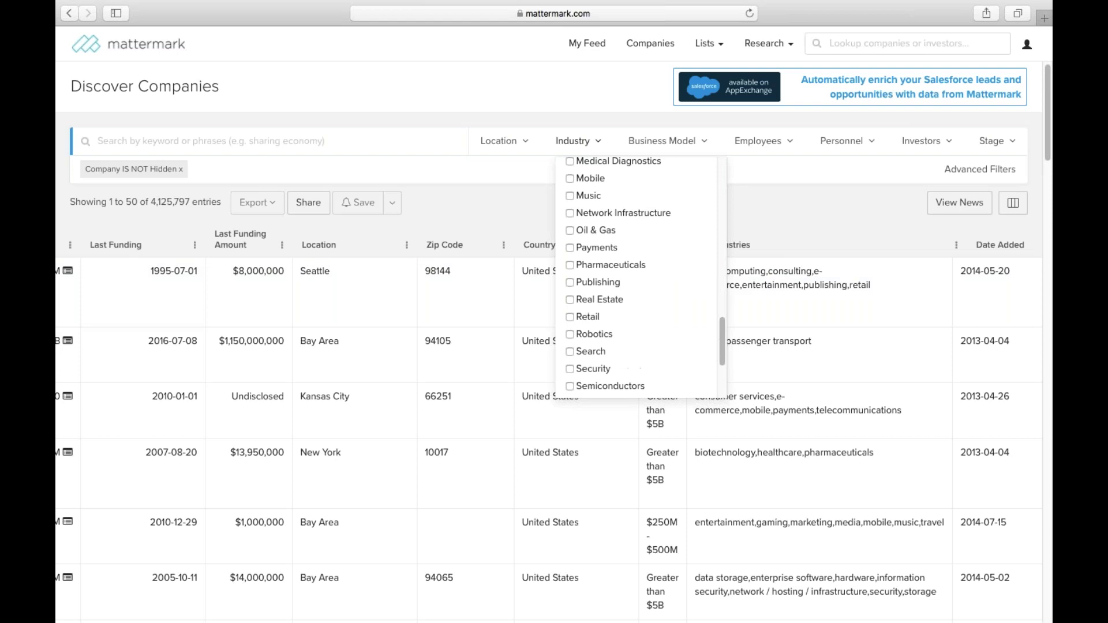
scroll(635, 277, down, 5)
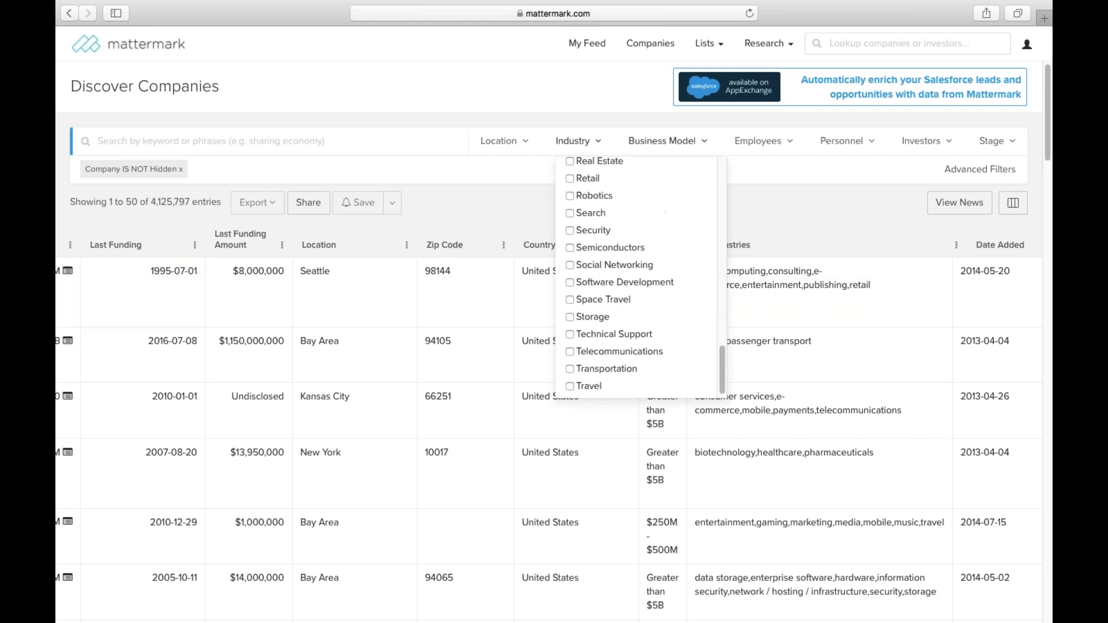
click(647, 145)
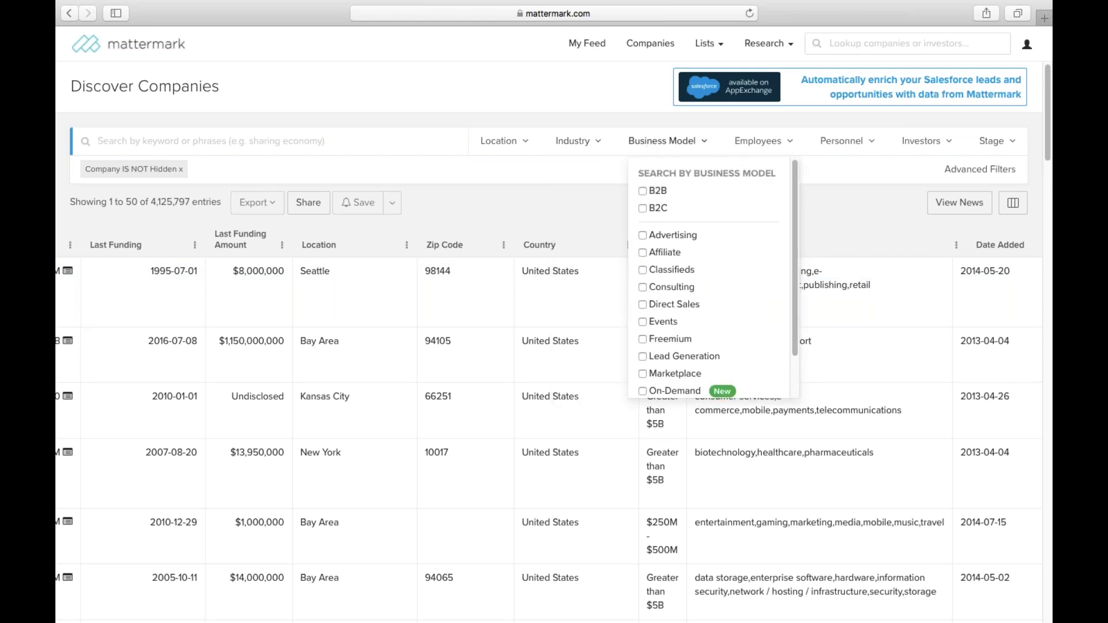
scroll(710, 277, down, 2)
scroll(710, 277, up, 2)
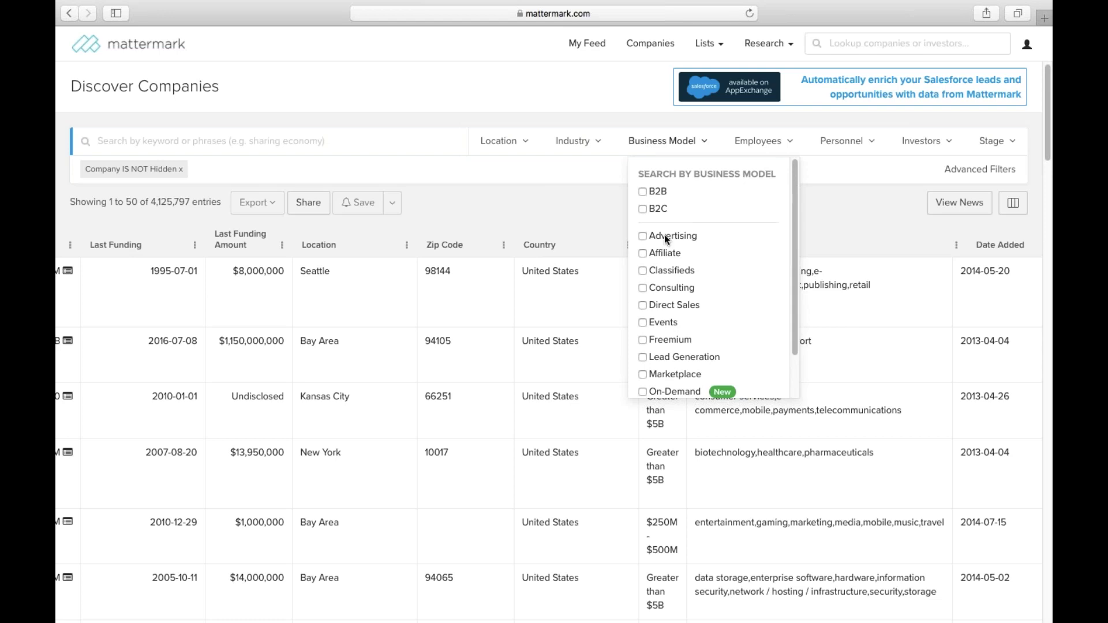
click(581, 202)
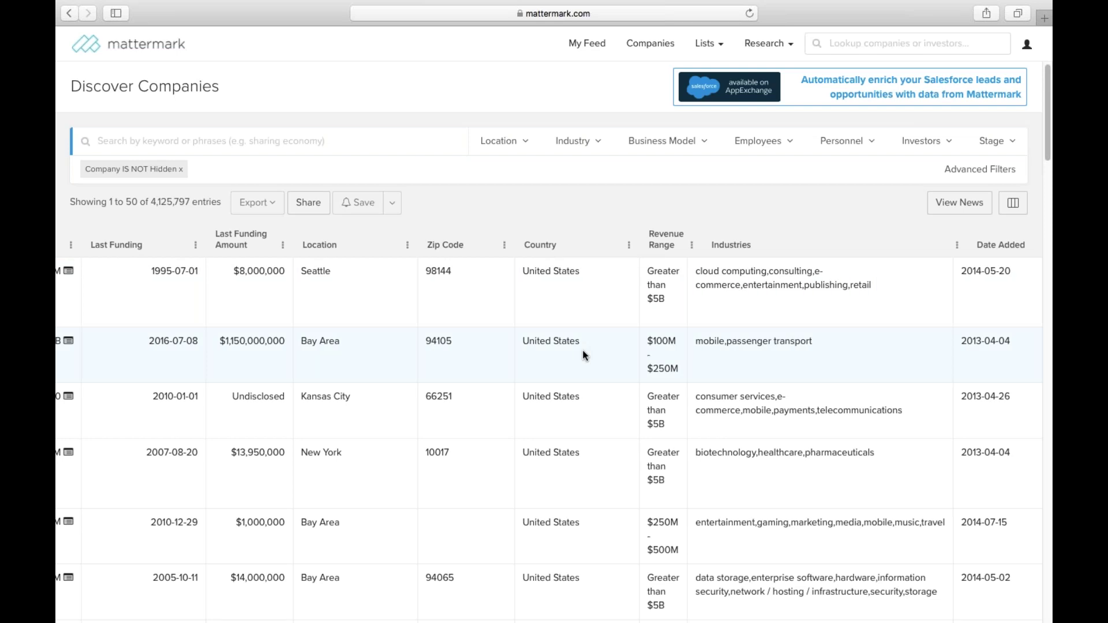
Step: Filter the companies by location to the Bay Area metropolitan region
scroll(585, 355, left, 2)
scroll(584, 355, left, 15)
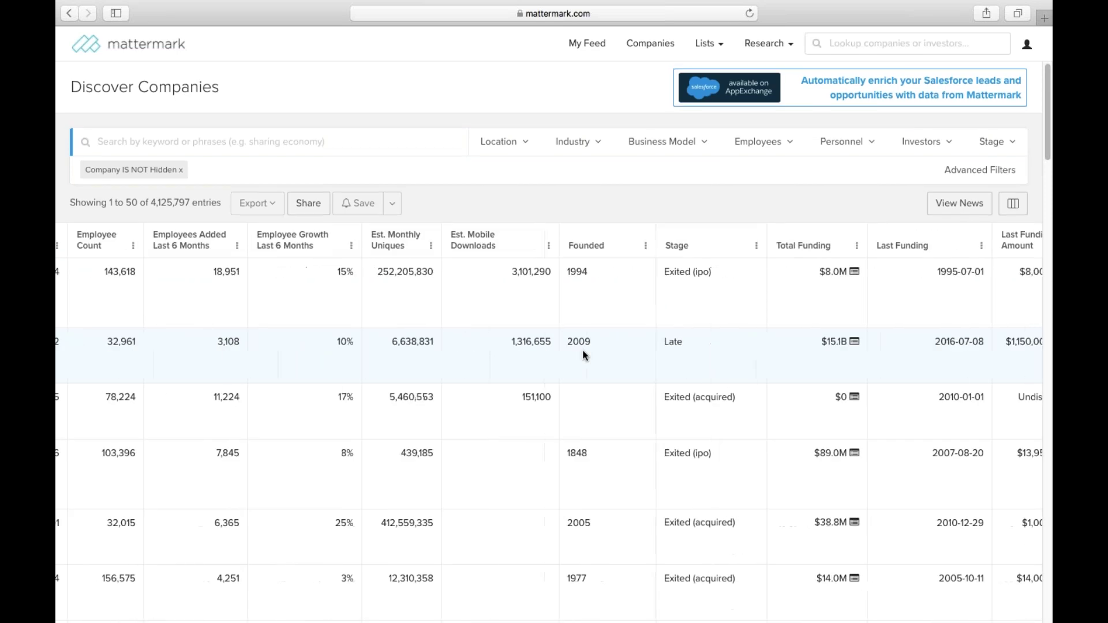
scroll(585, 355, left, 5)
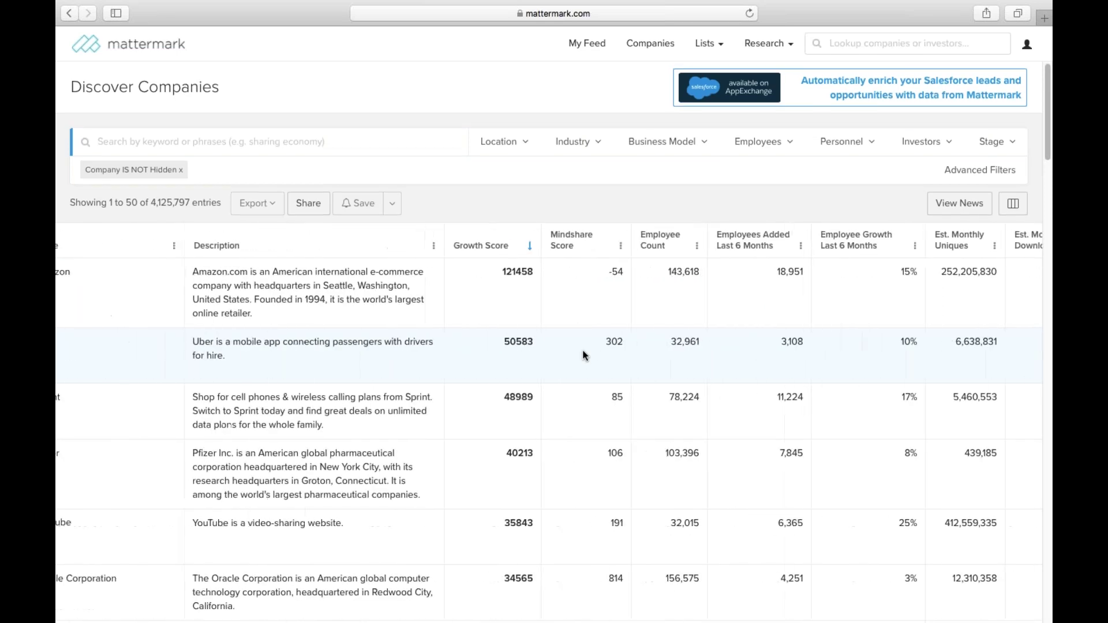
click(498, 148)
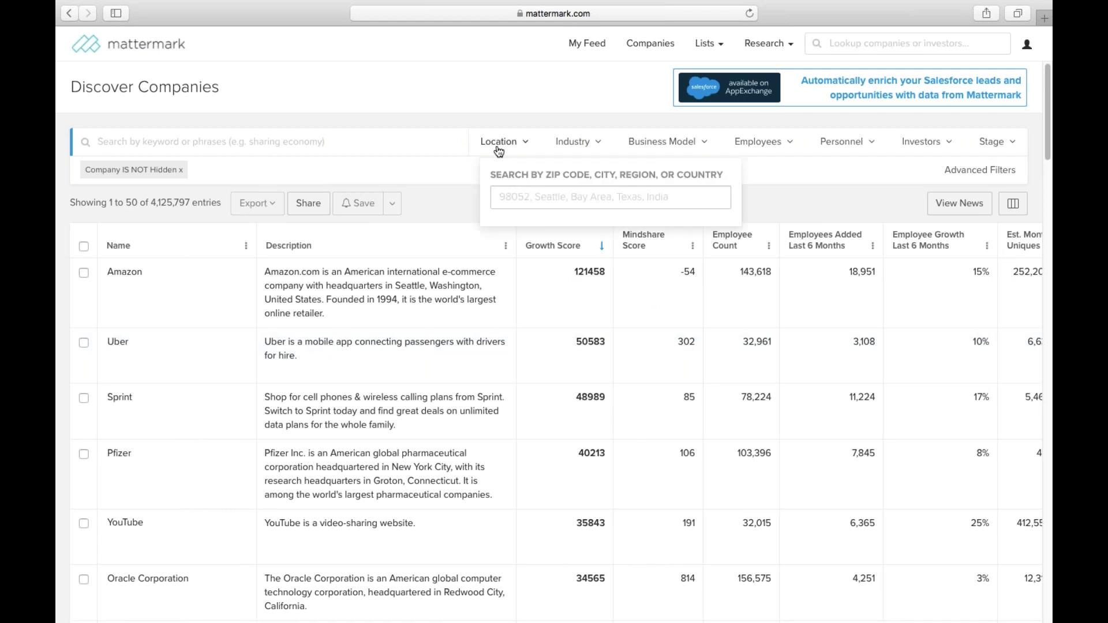
click(523, 190)
text(b)
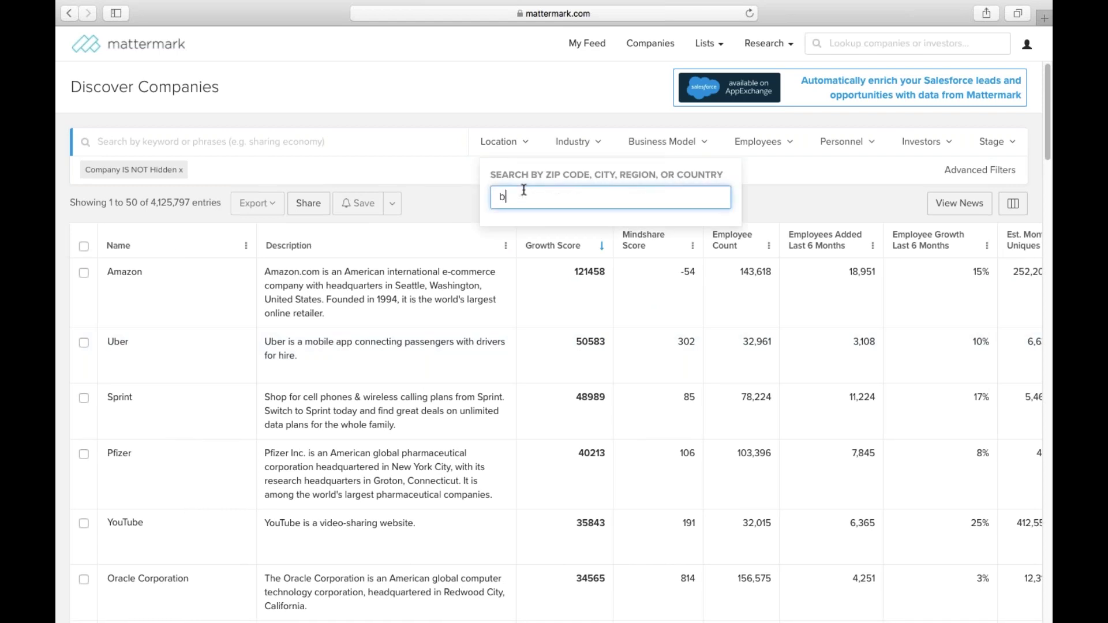
text(ay area)
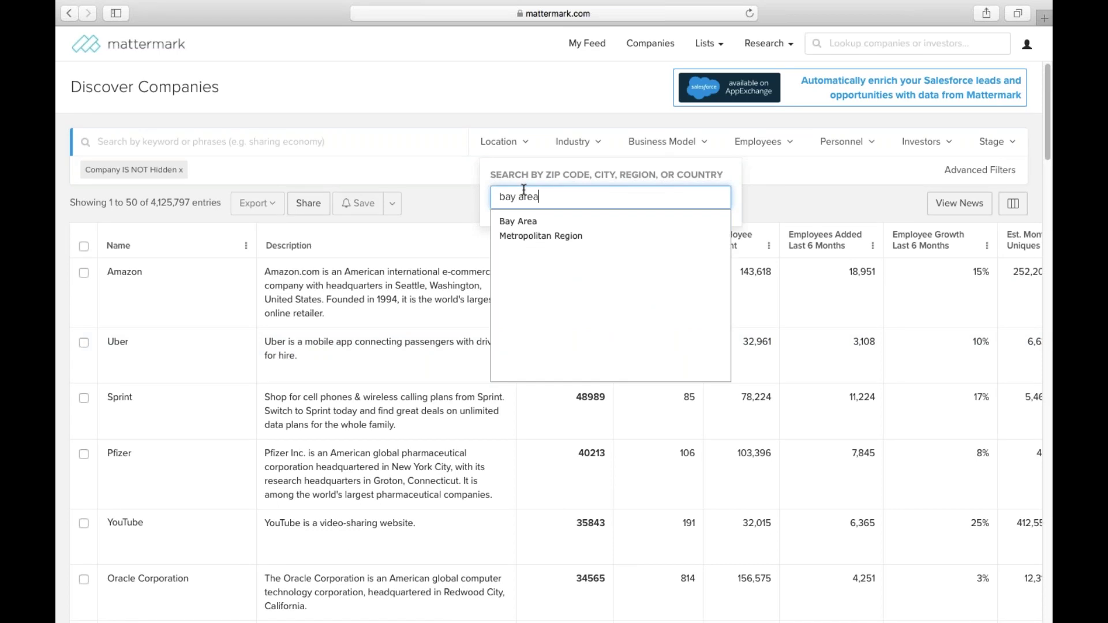
key(Down)
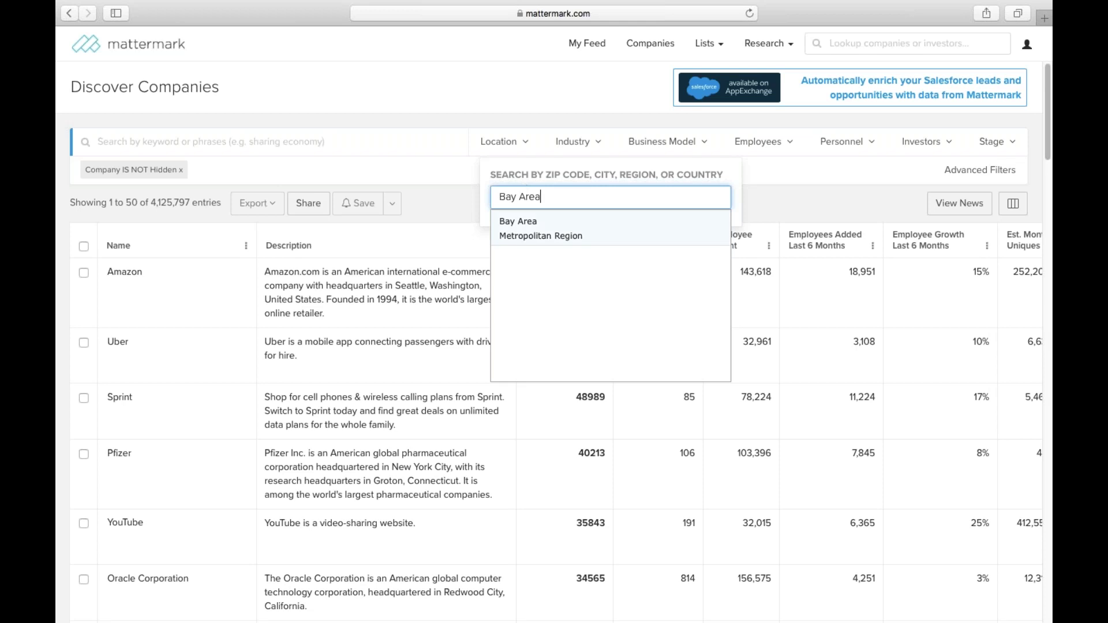
click(519, 237)
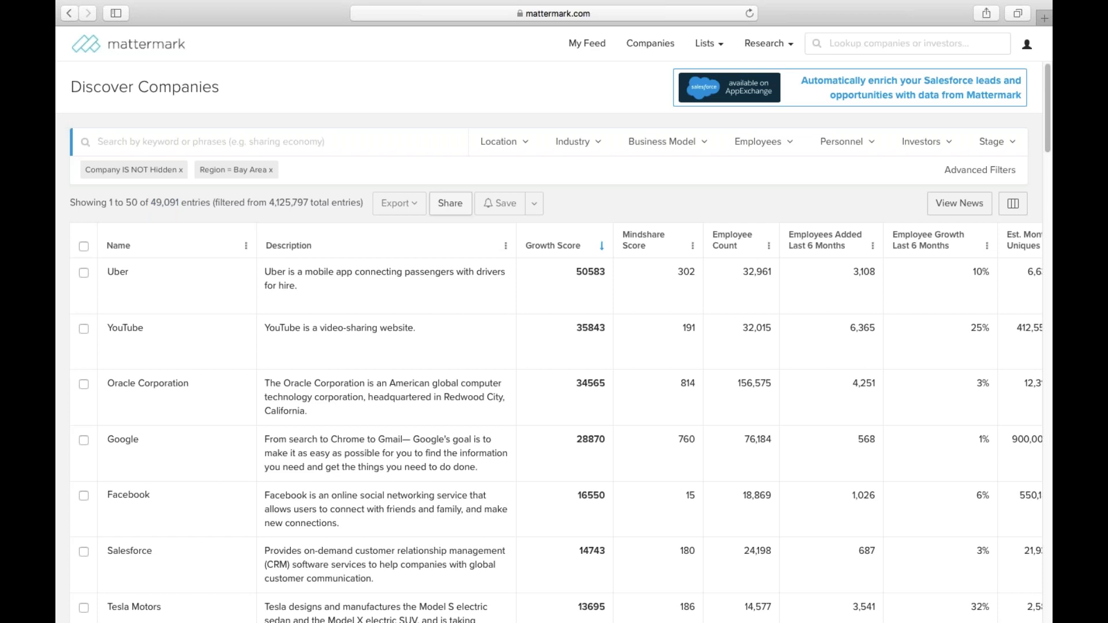
Step: Narrow the company list to the Enterprise Software industry
click(573, 145)
scroll(596, 271, up, 10)
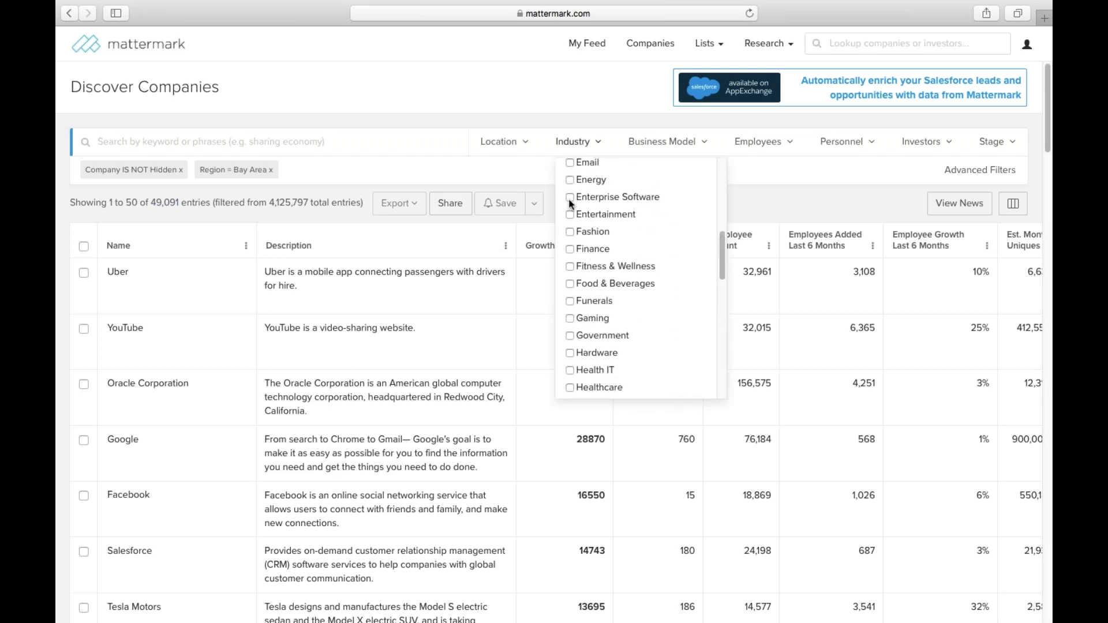
click(768, 213)
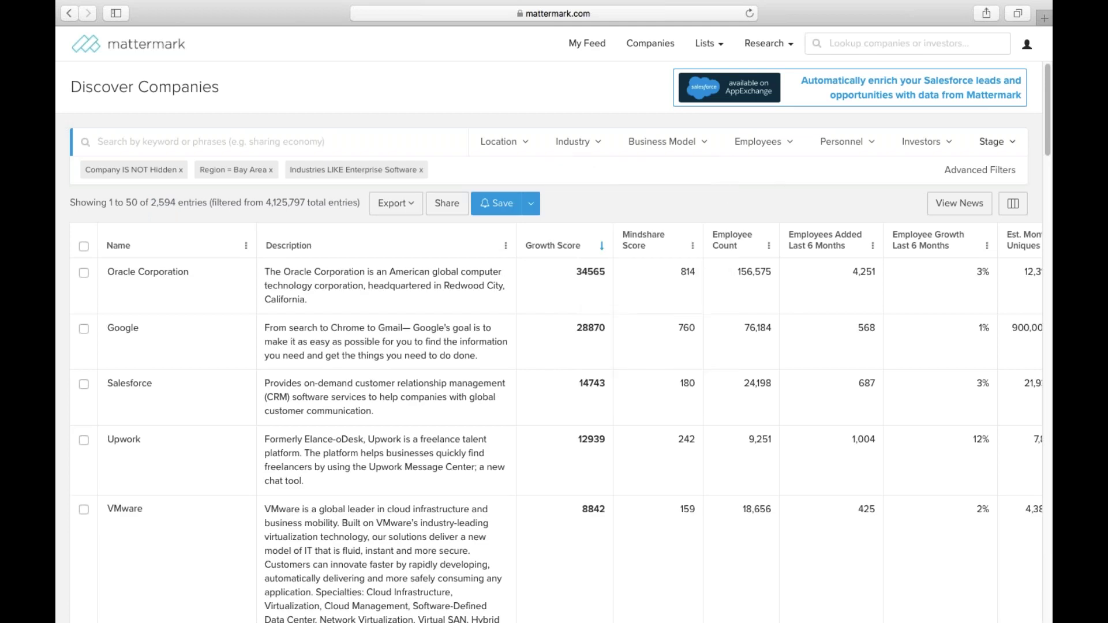
Step: Filter the companies by stage to Pre Series A, Series A, Series B, Series C and Late
click(988, 146)
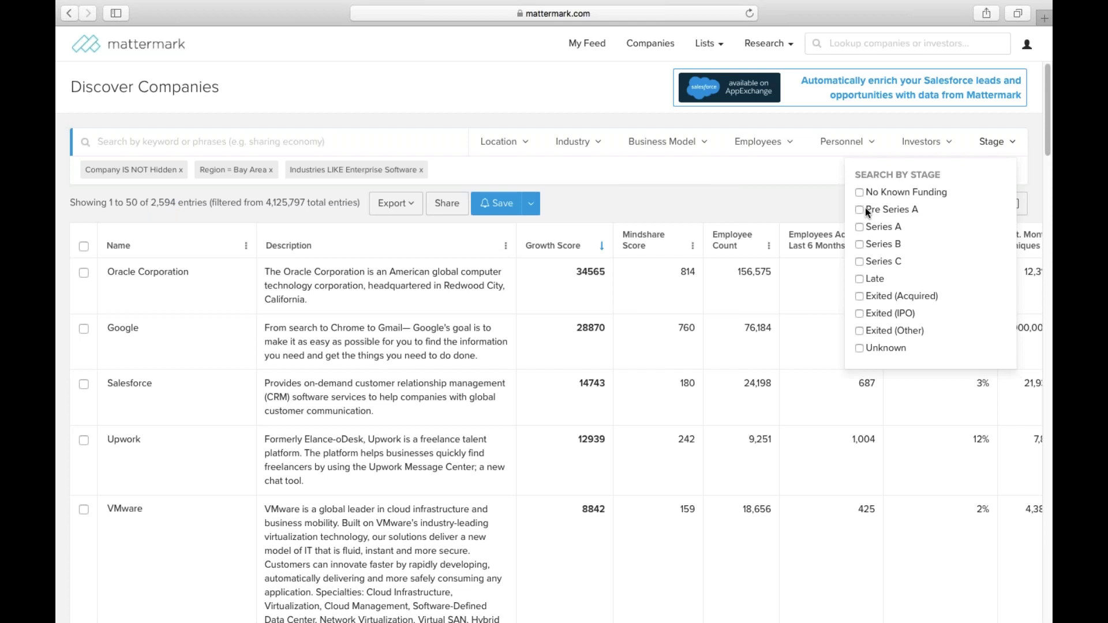
click(861, 210)
click(861, 229)
click(861, 245)
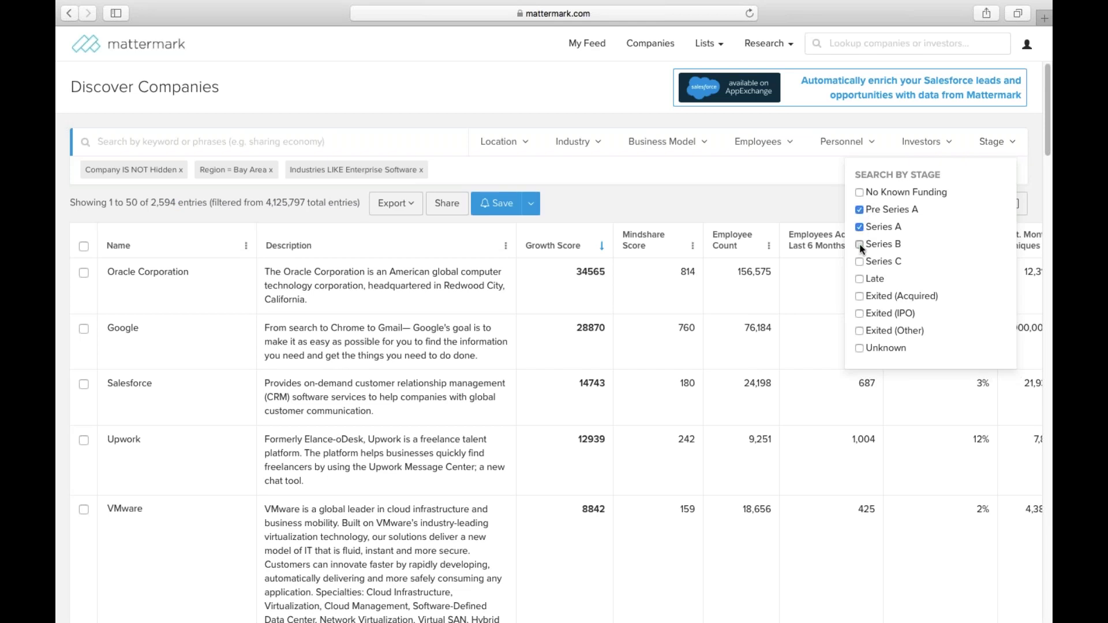
click(859, 277)
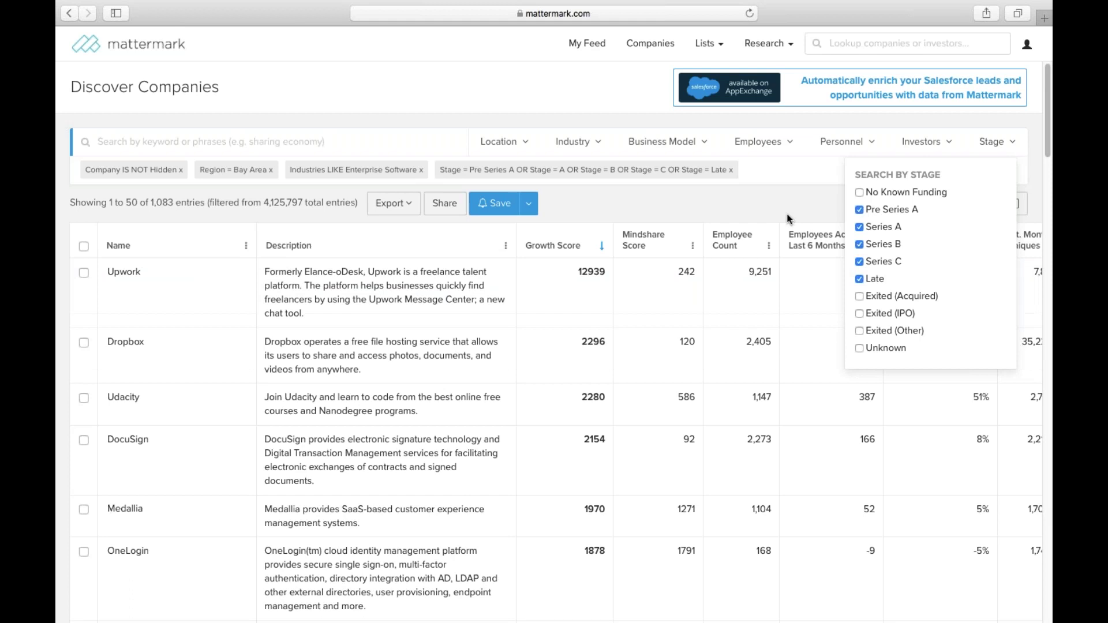
click(788, 219)
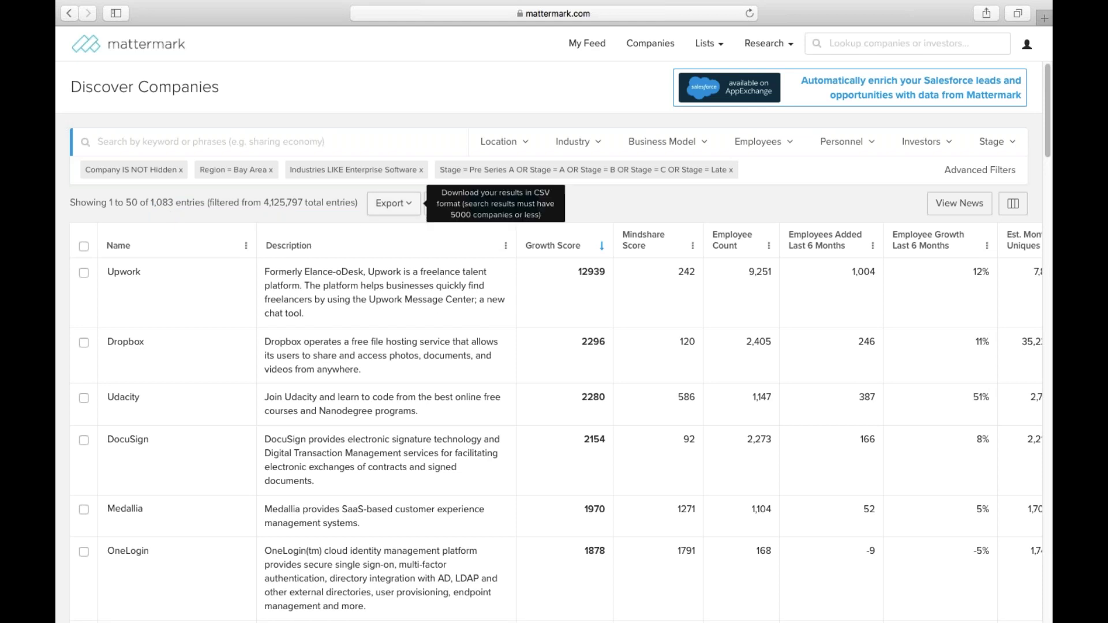
Step: Look at the CSV export options, the applied filters and the save-and-follow form for this search without saving it
click(397, 208)
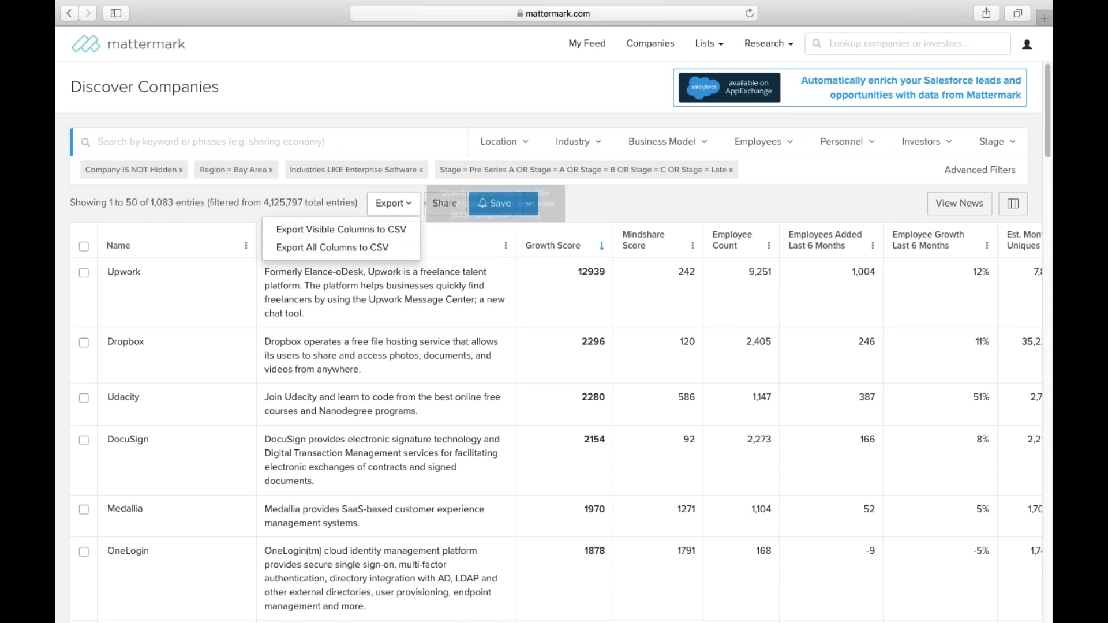
click(631, 207)
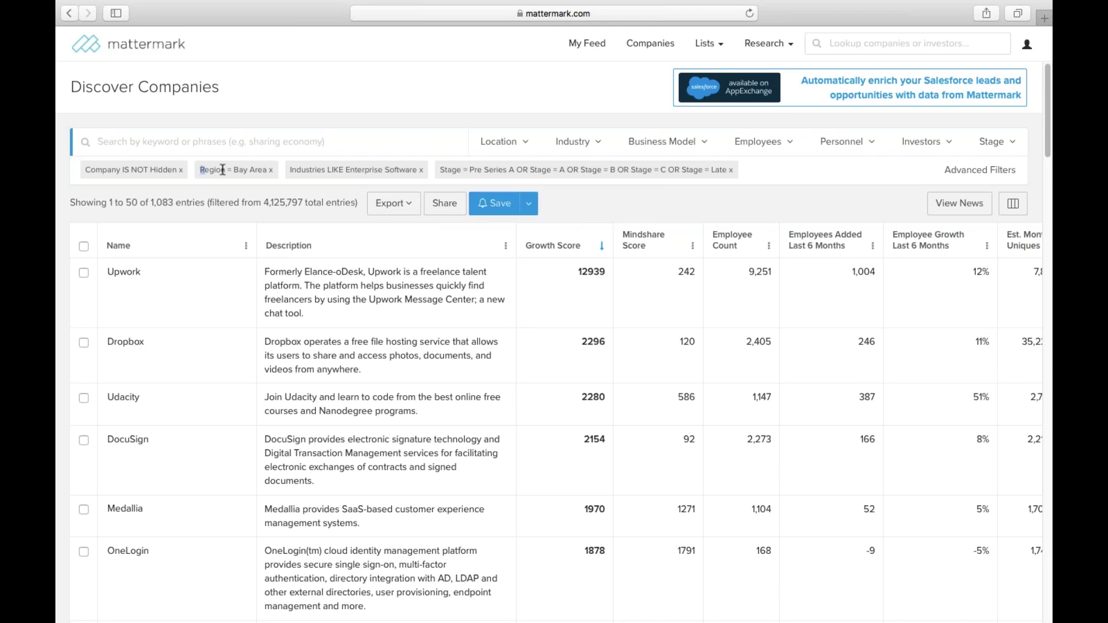
drag(222, 170, 728, 177)
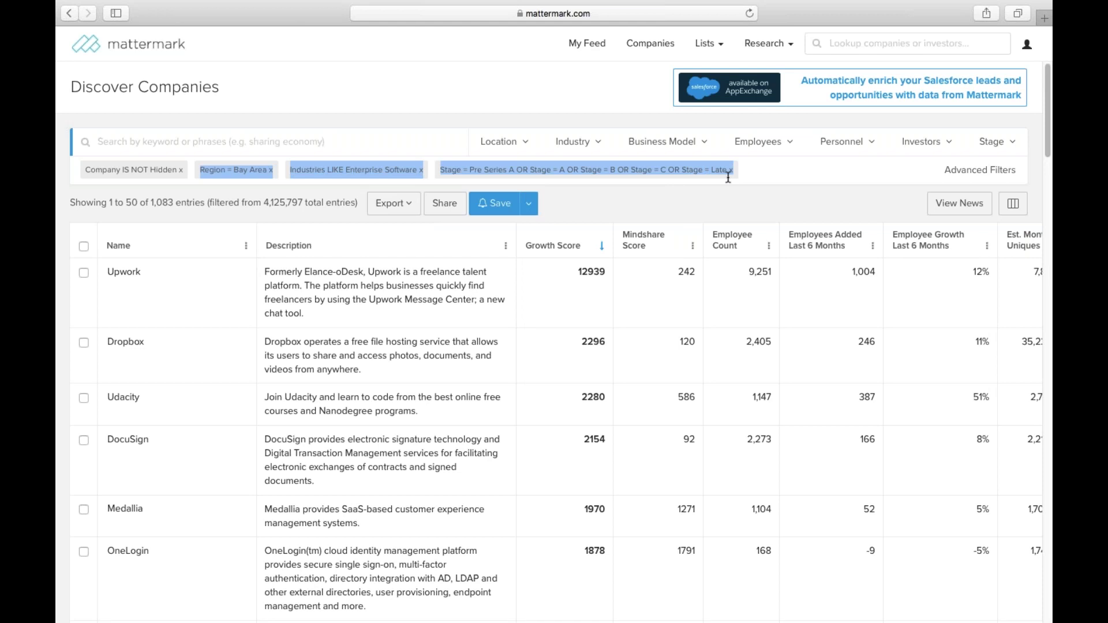
click(758, 196)
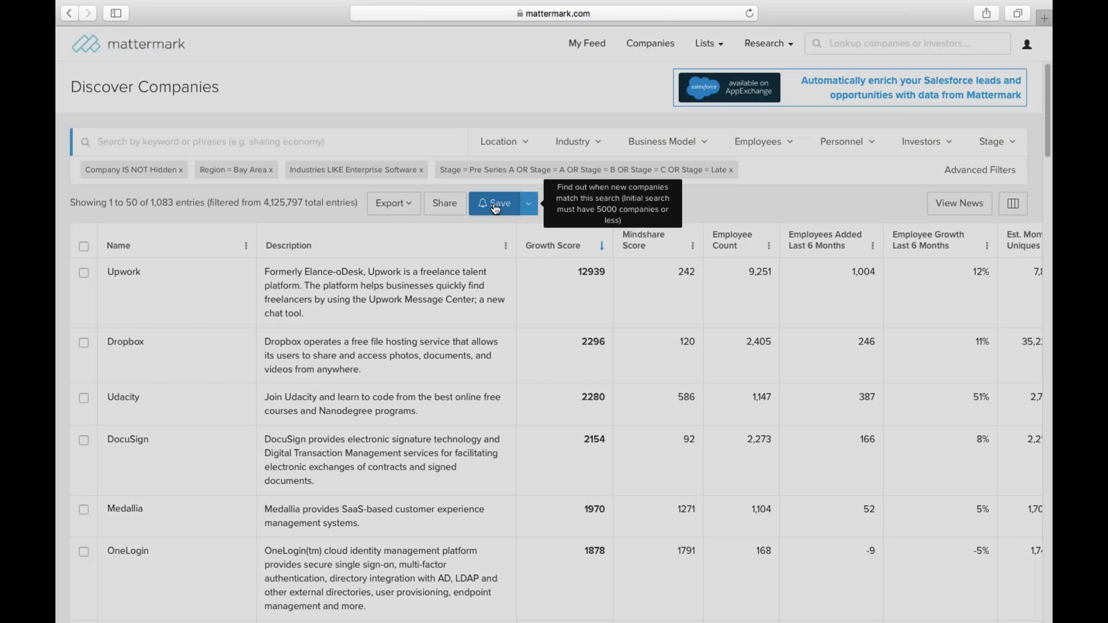
click(495, 206)
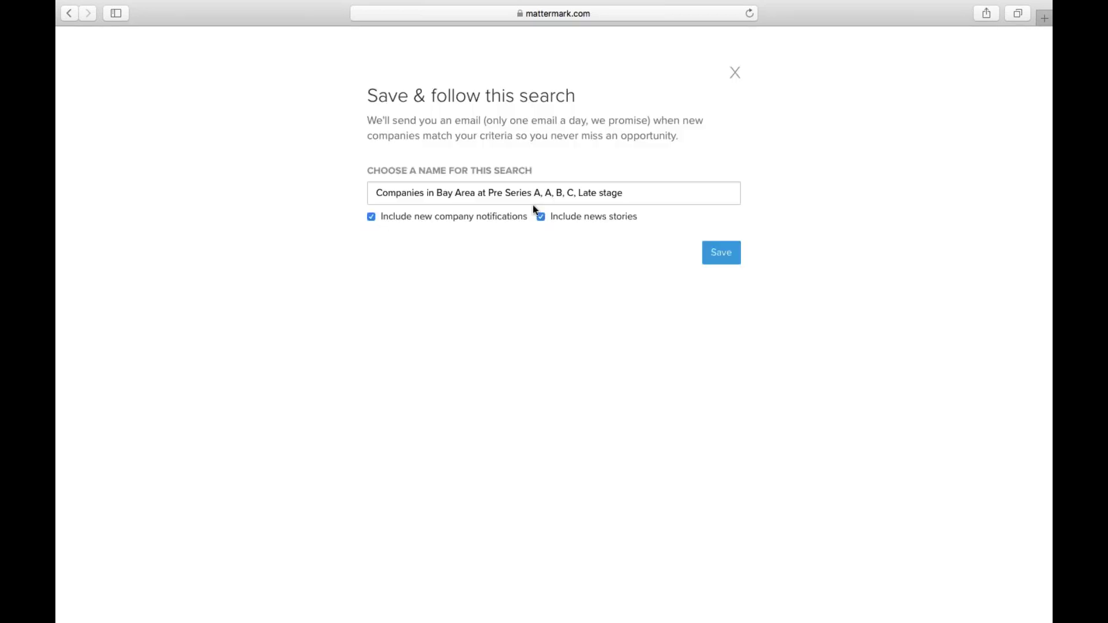
click(734, 73)
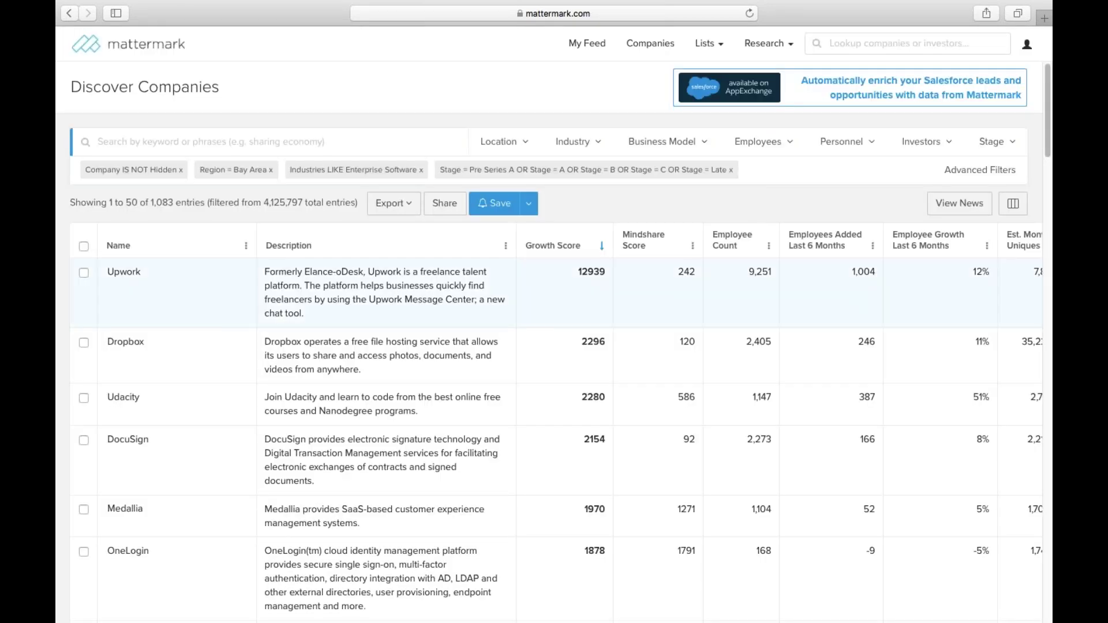
Step: Look at the column filter options for Employees Added Last 6 Months, Total Funding and Last Funding, including its date presets
scroll(738, 261, right, 4)
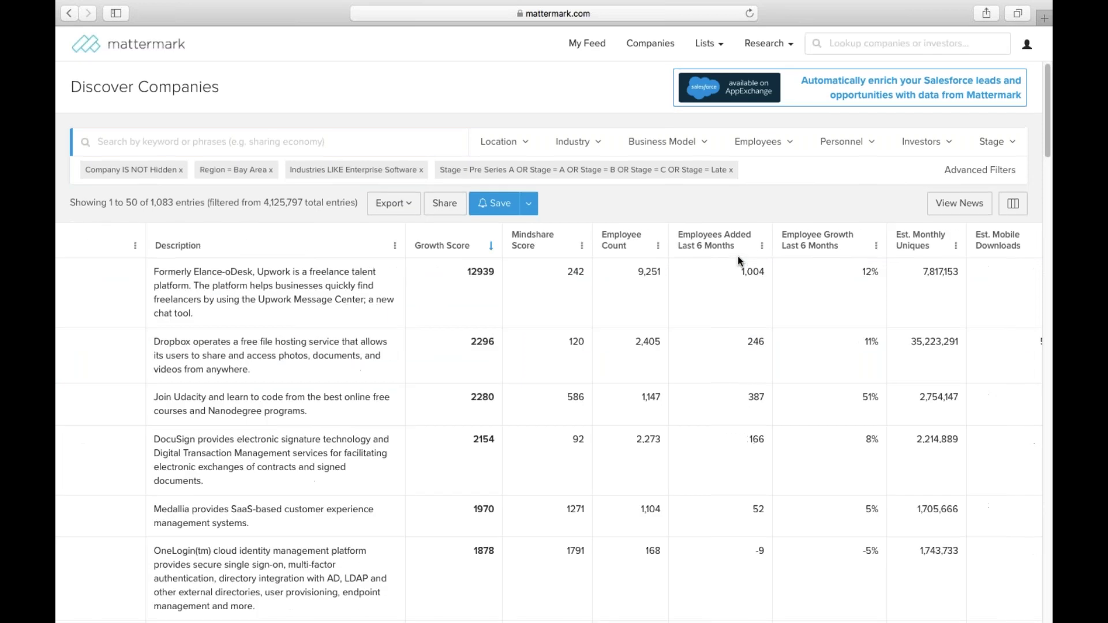
click(762, 245)
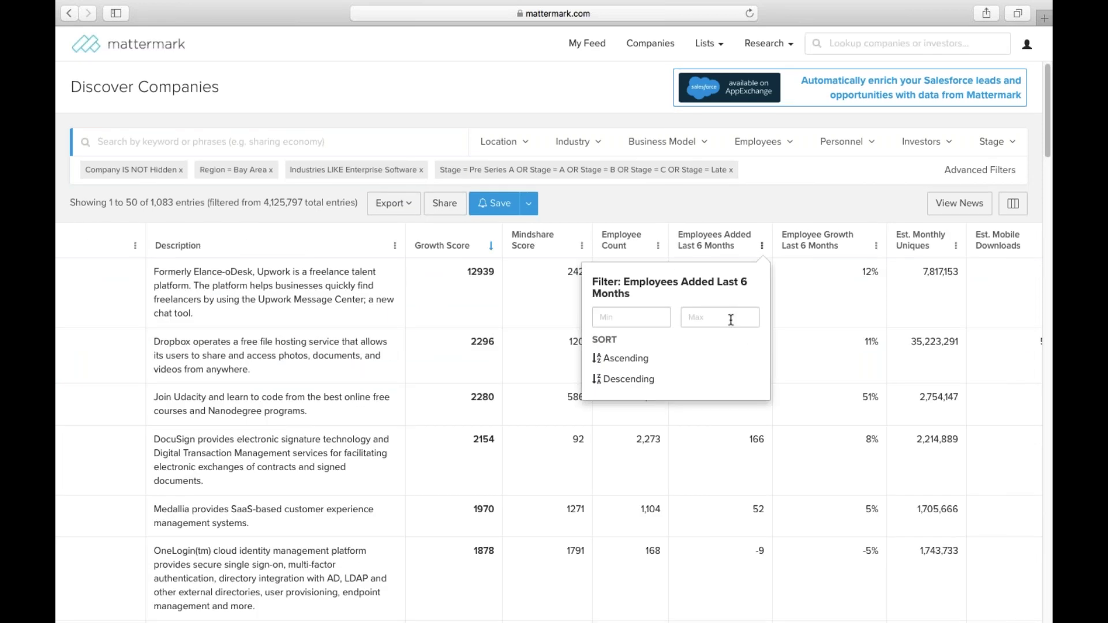
click(829, 310)
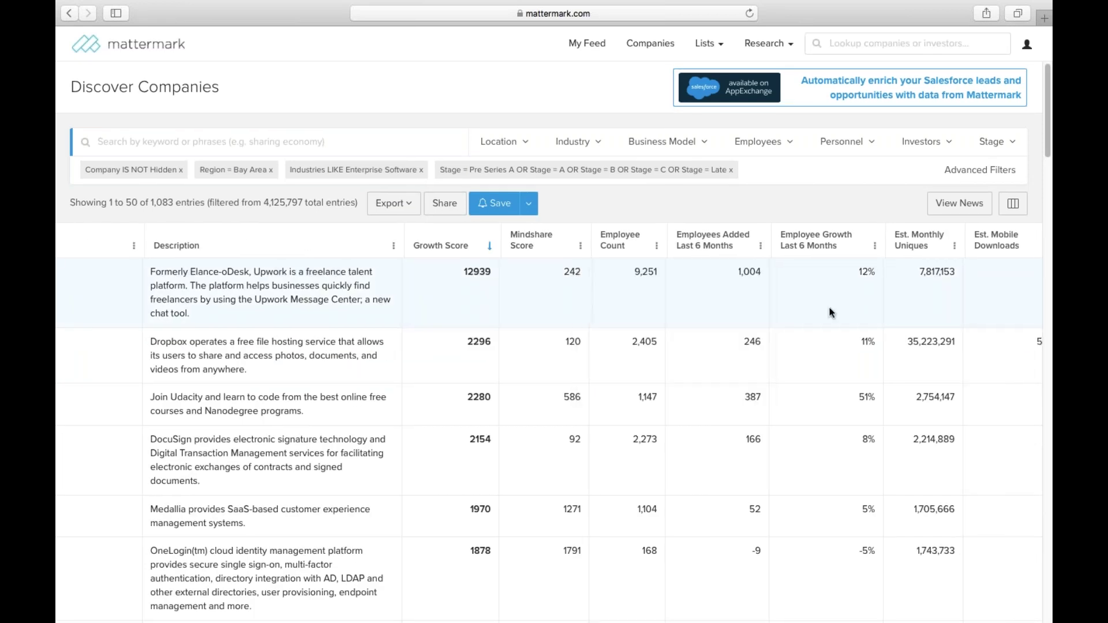
scroll(828, 309, right, 20)
click(812, 245)
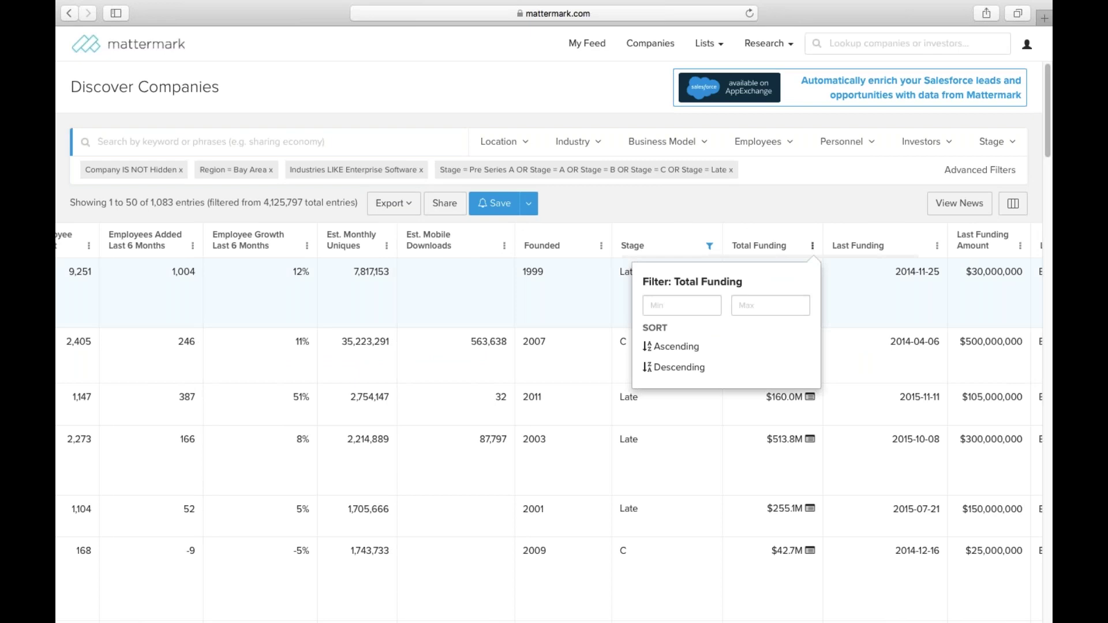
click(869, 300)
scroll(869, 300, right, 6)
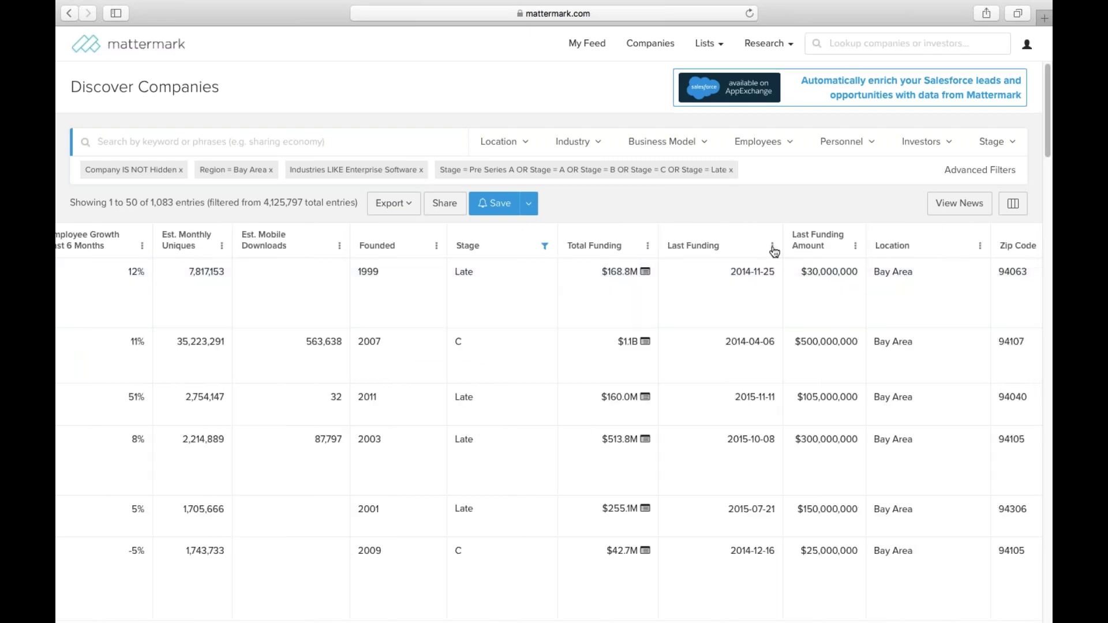
click(772, 245)
scroll(719, 403, down, 5)
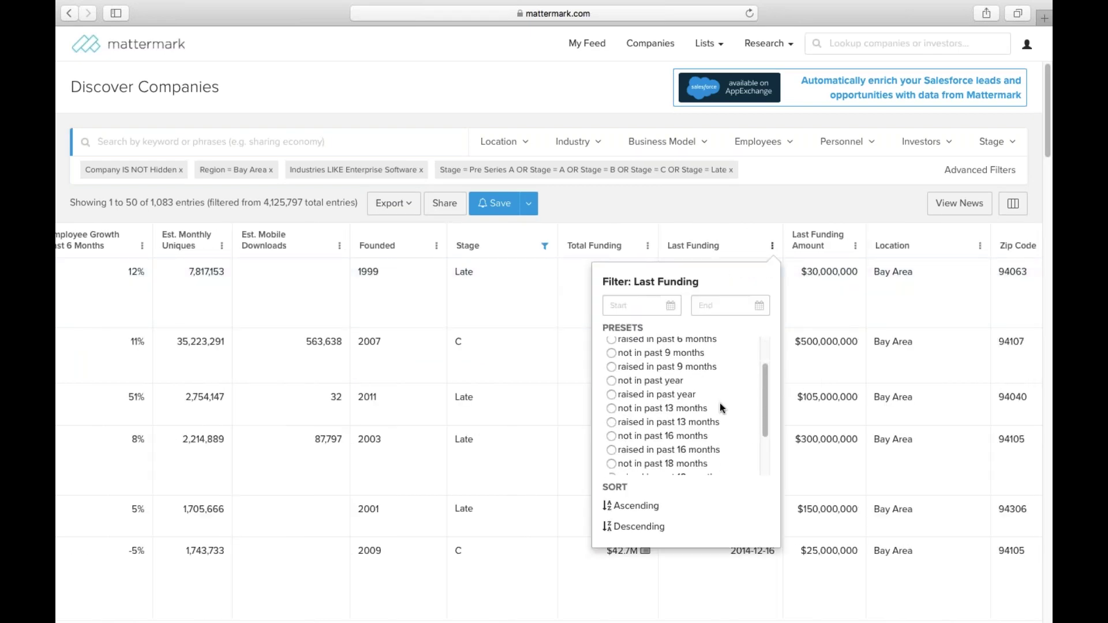
scroll(719, 402, up, 5)
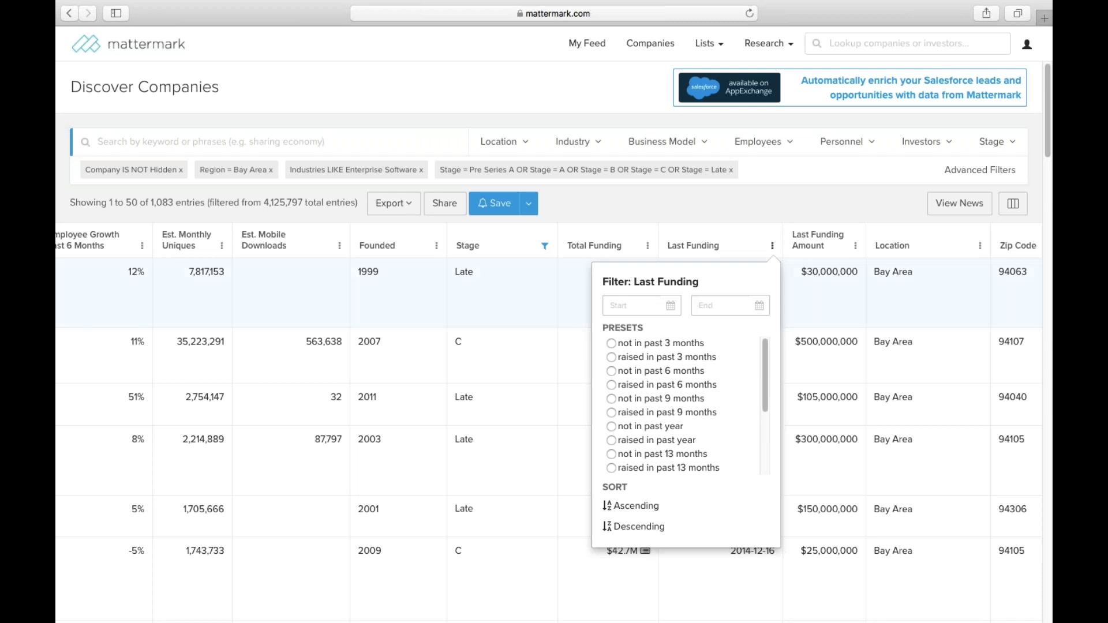
click(827, 299)
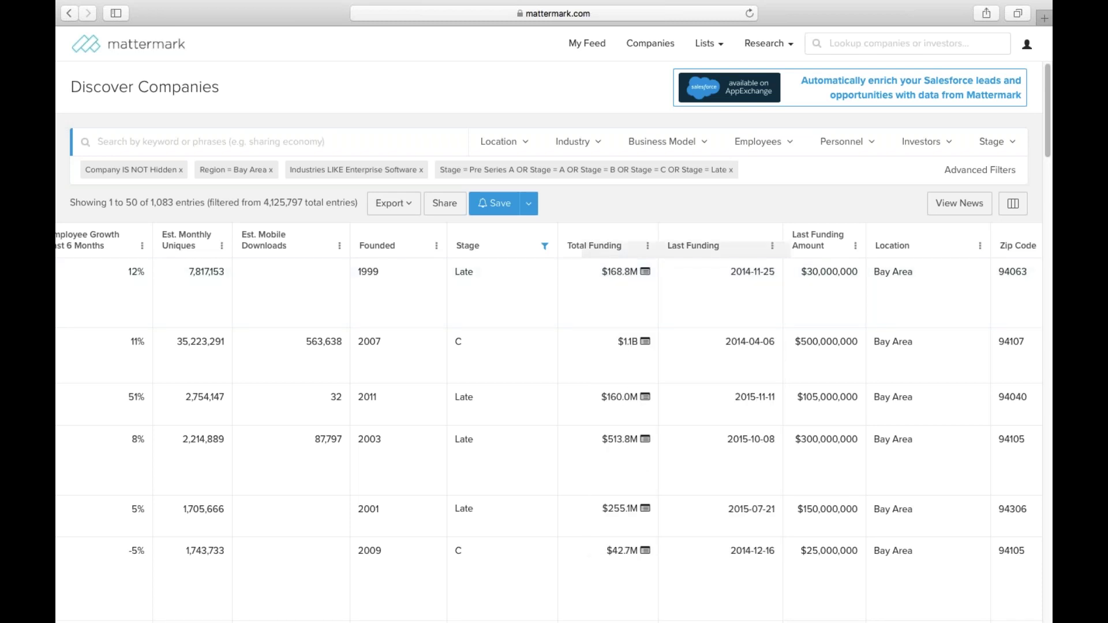
Step: Review the columns that can be shown or hidden in the company table and leave the selection as is
click(1011, 209)
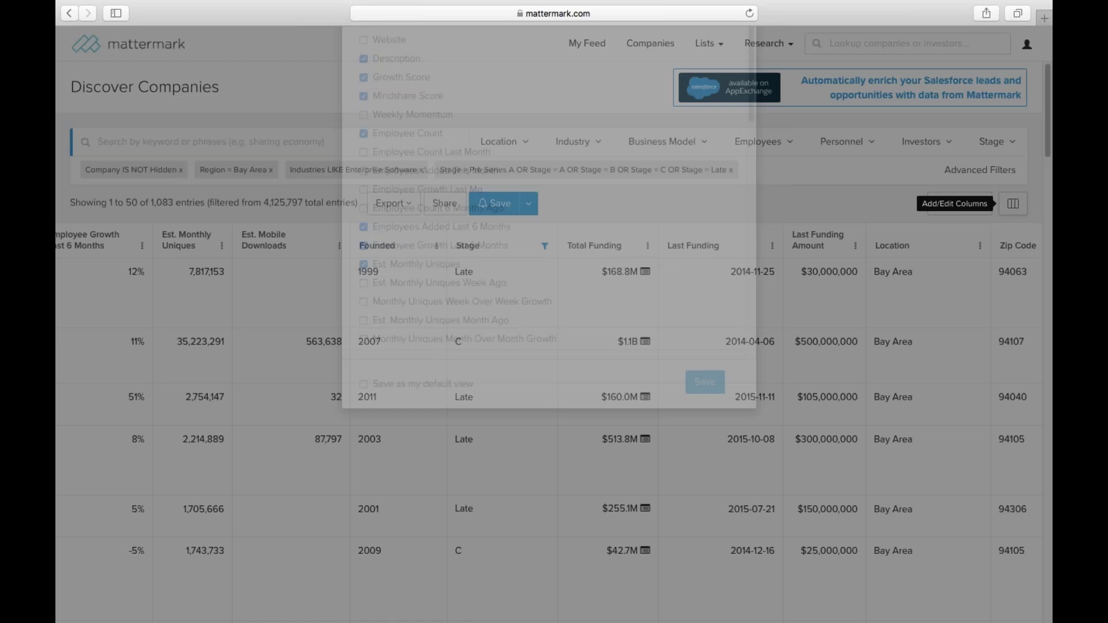
scroll(598, 285, down, 5)
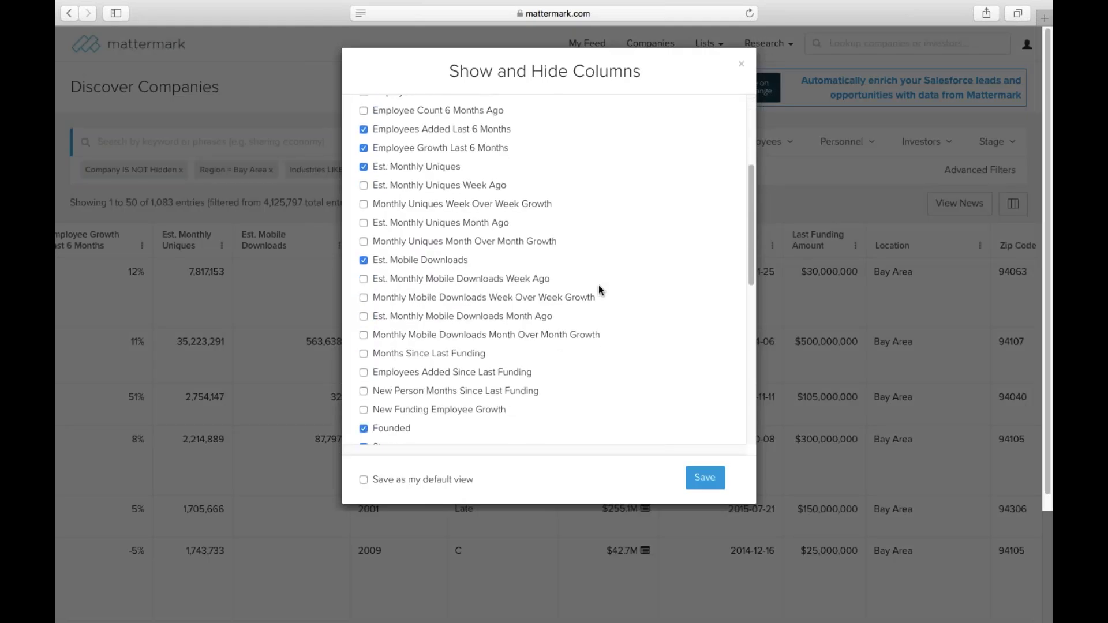
scroll(597, 285, down, 5)
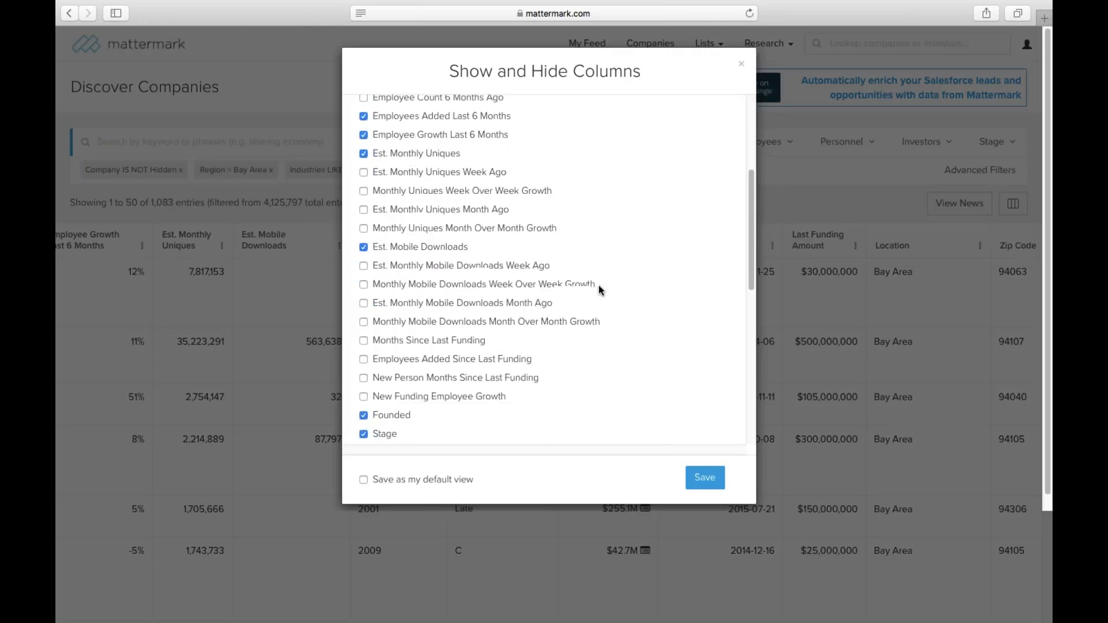
scroll(598, 285, down, 3)
scroll(598, 285, up, 15)
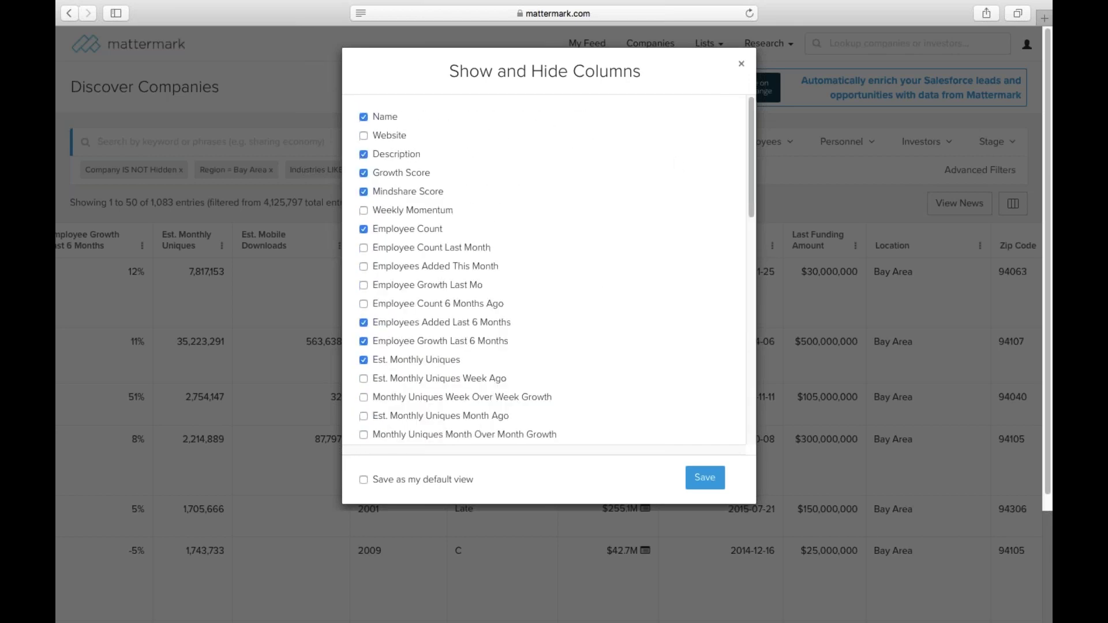
click(741, 64)
Step: Examine the Mindshare Score column, including Upwork's score
scroll(653, 350, left, 12)
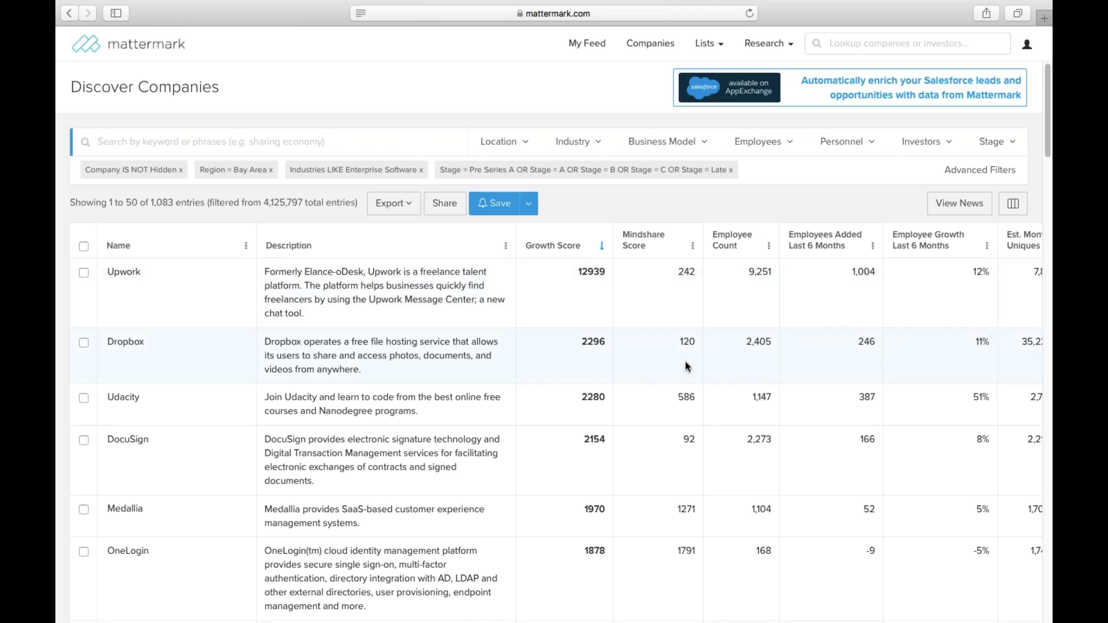
scroll(684, 362, right, 1)
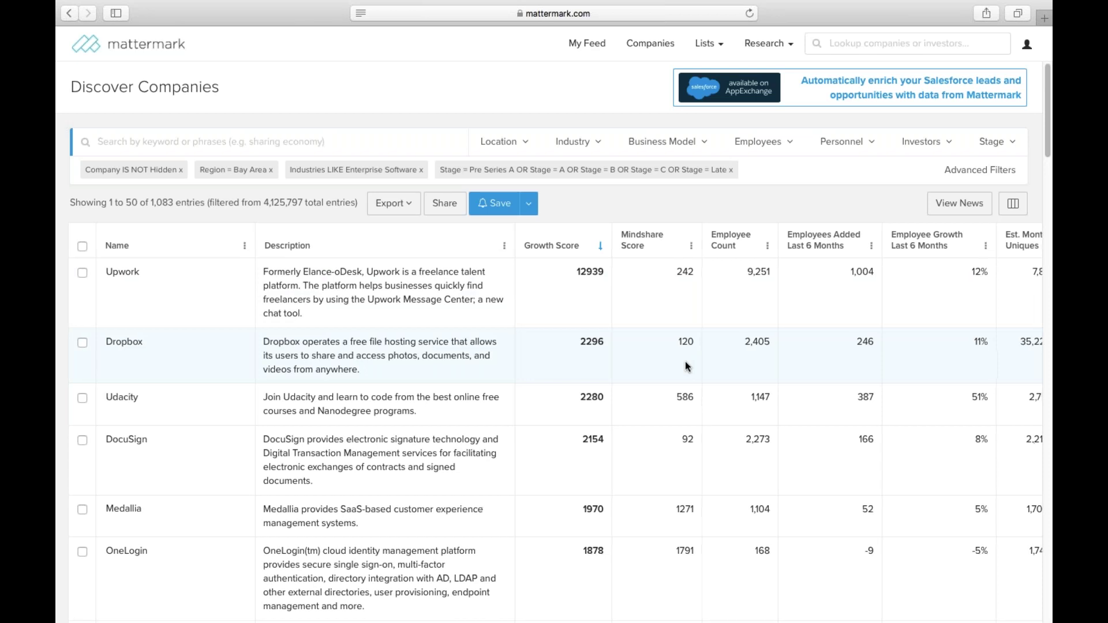
scroll(684, 362, right, 1)
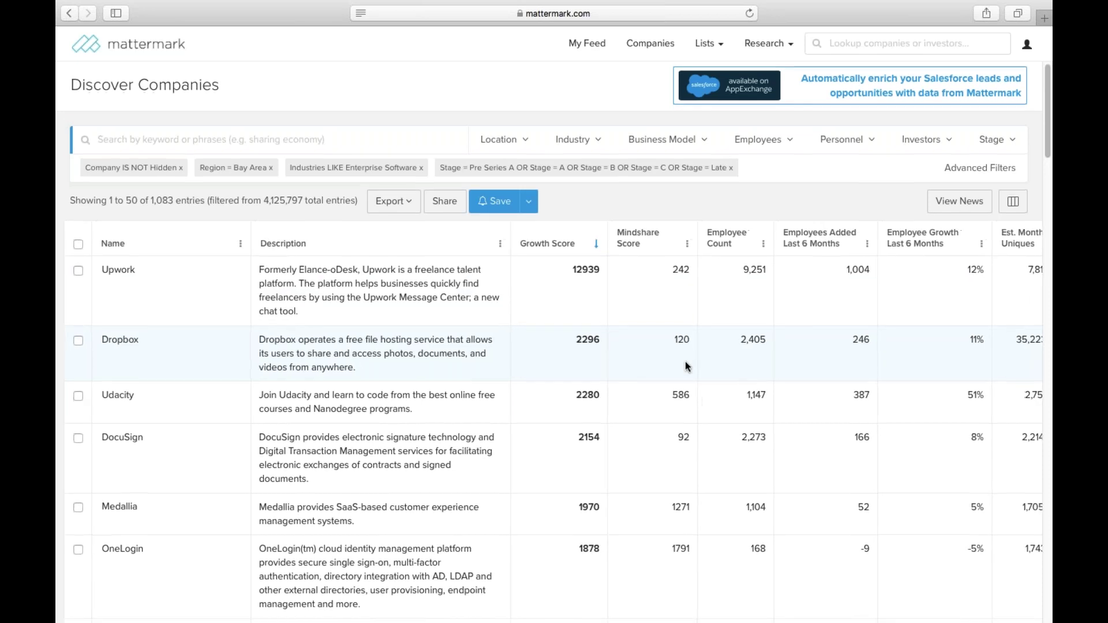
scroll(685, 361, left, 1)
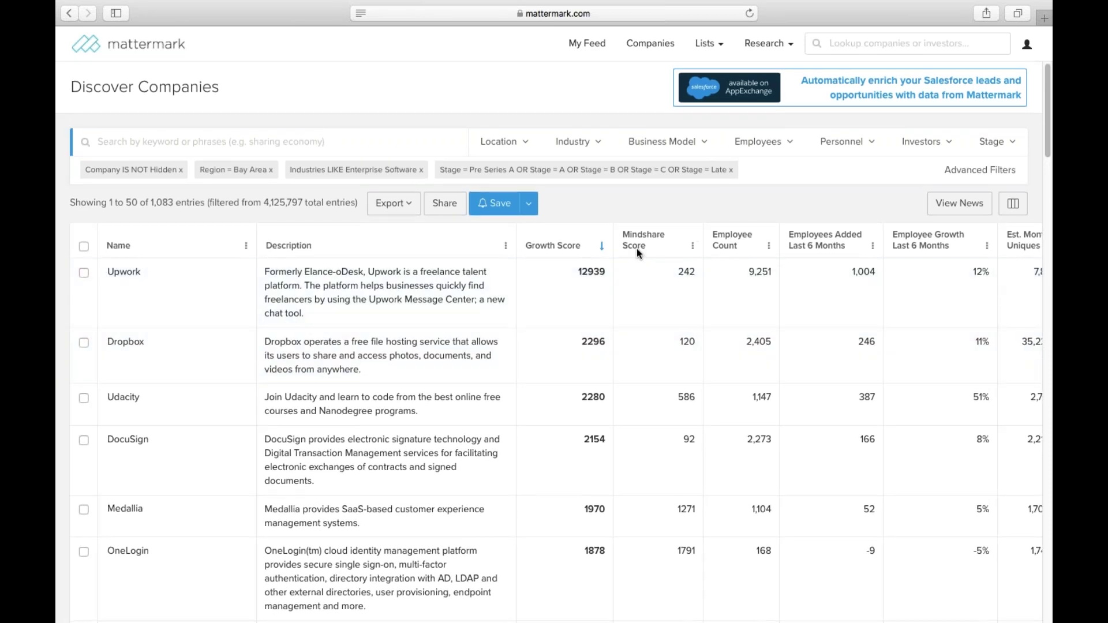
mouse_move(636, 249)
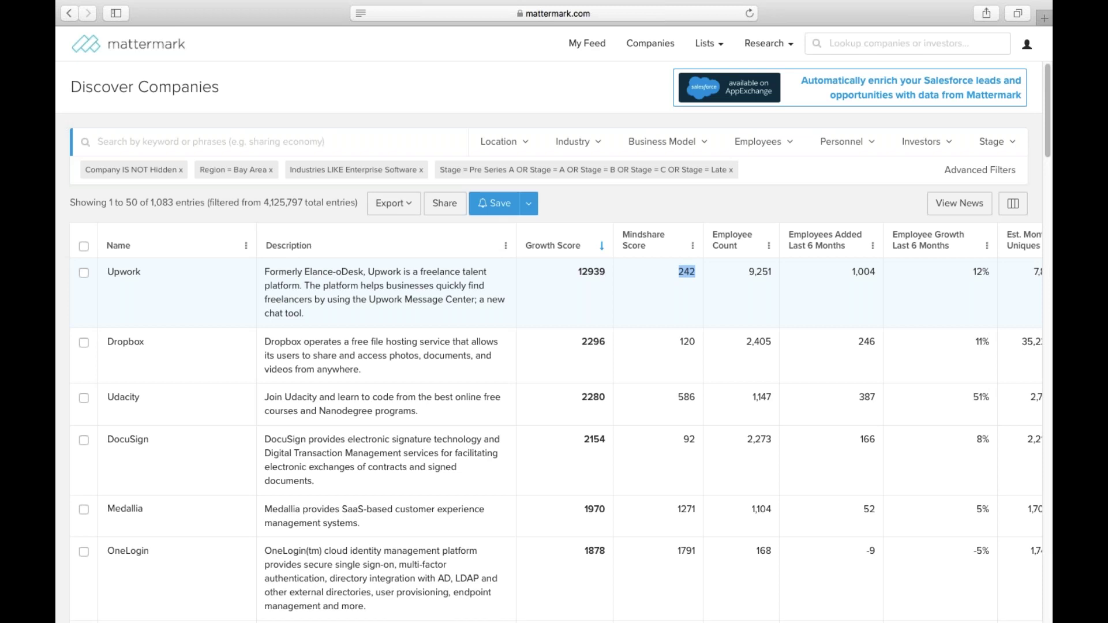
click(689, 284)
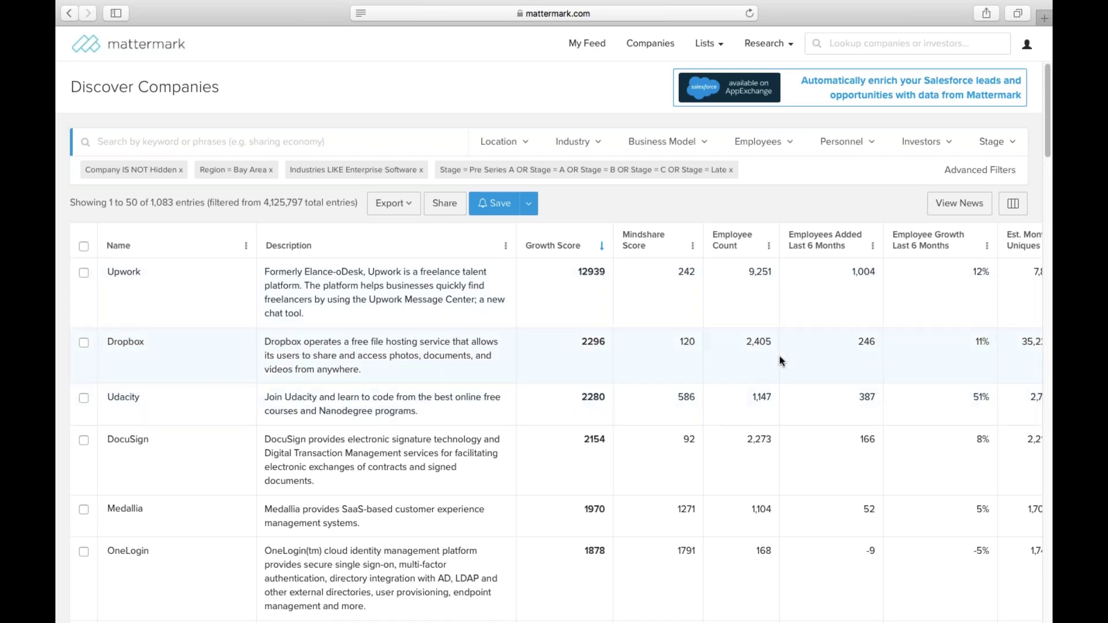
Step: View Dropbox's funding round history from its Total Funding entry
scroll(779, 355, right, 10)
mouse_move(585, 345)
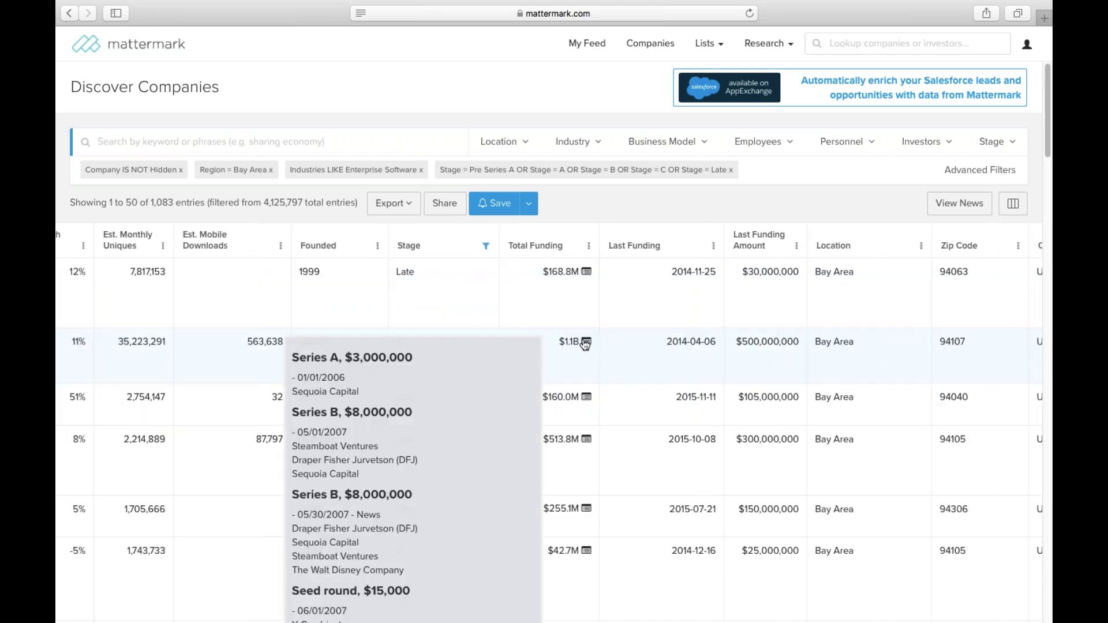
scroll(586, 345, left, 1)
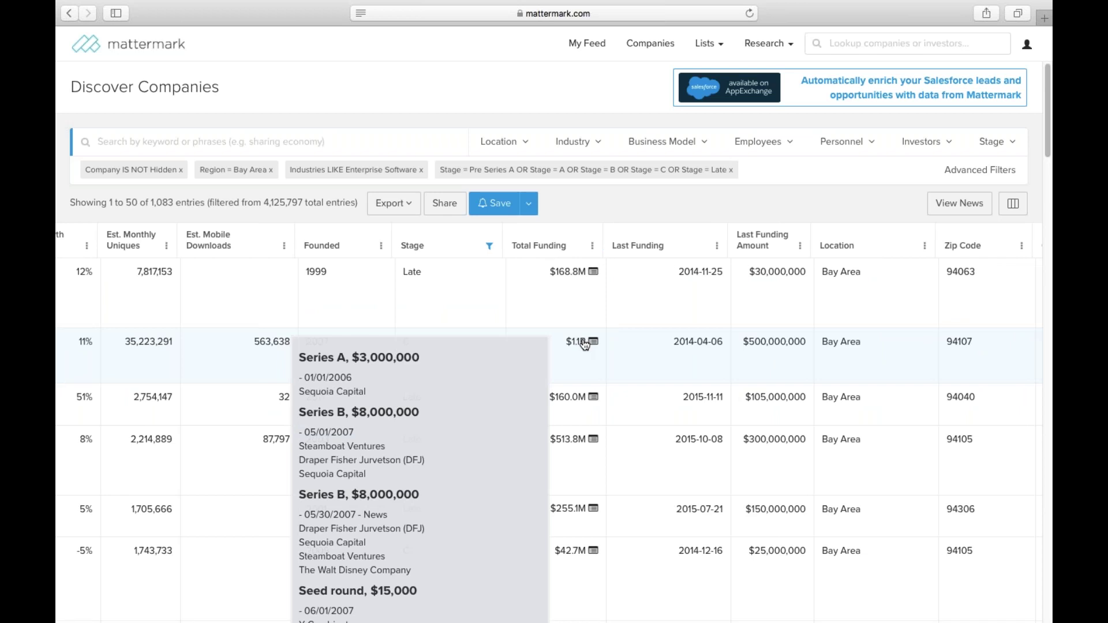
Step: Examine the employees added in the last 6 months for Dropbox and Udacity
scroll(584, 345, left, 15)
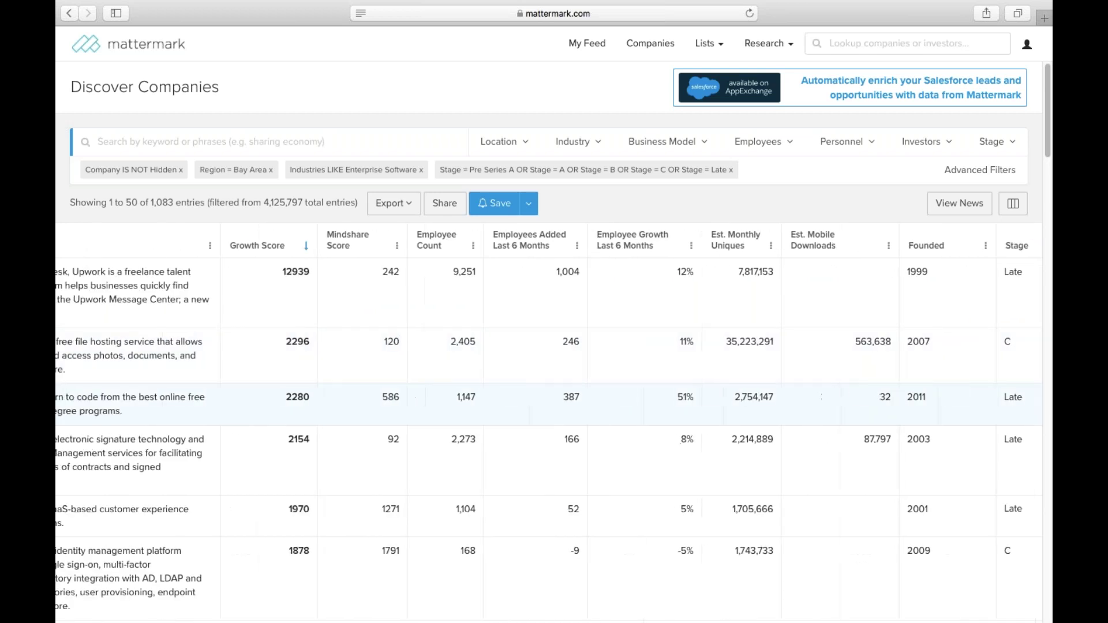
double_click(688, 341)
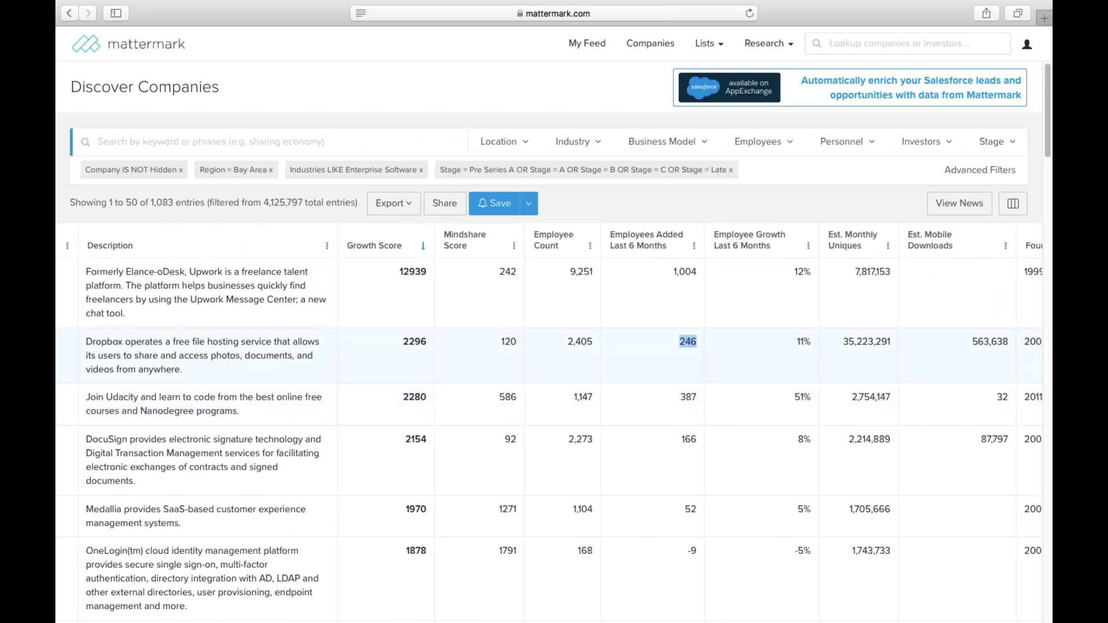
scroll(688, 343, left, 1)
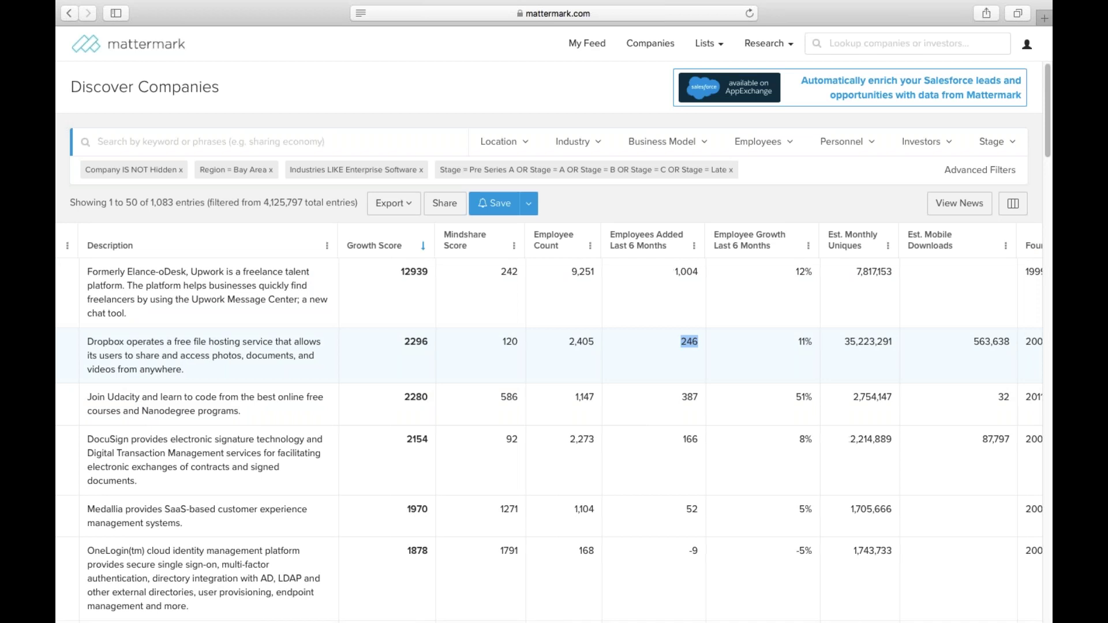
scroll(785, 327, left, 5)
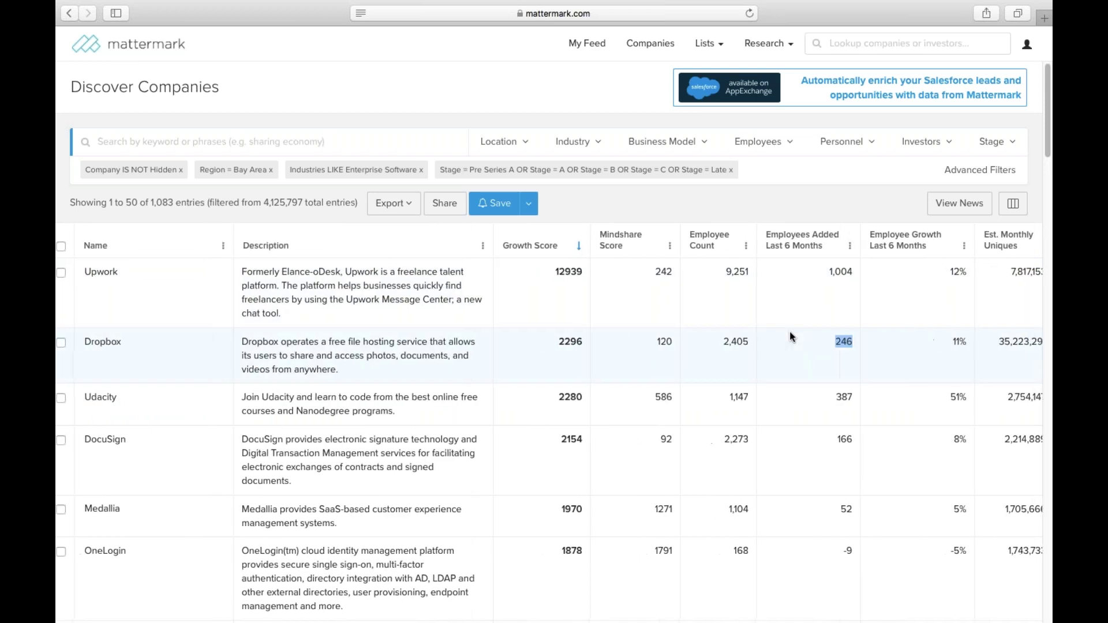
scroll(790, 336, left, 1)
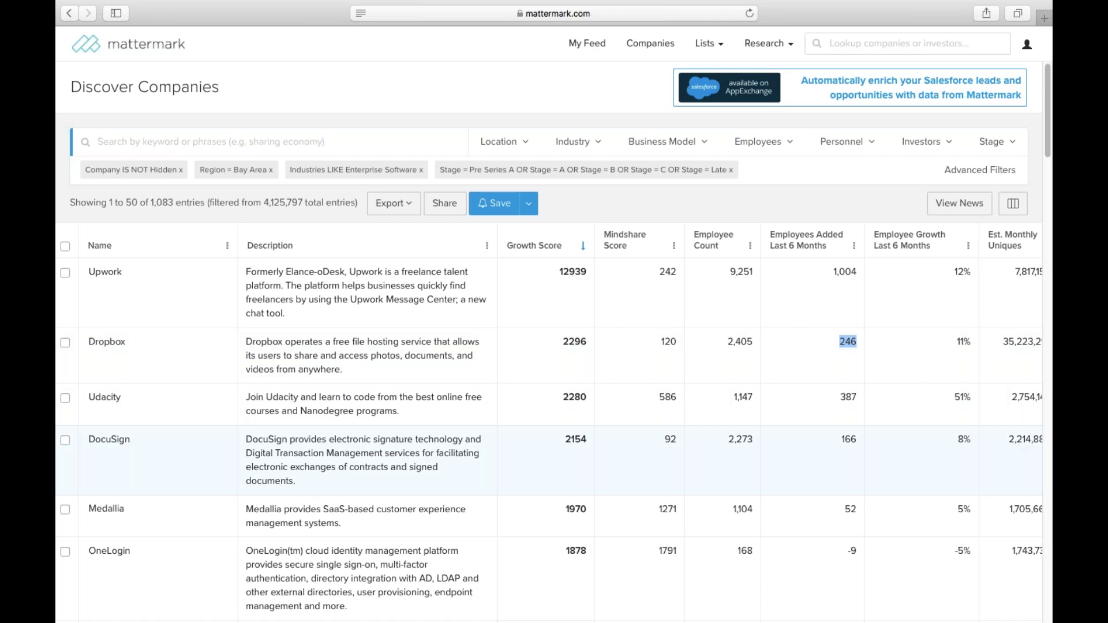
double_click(848, 397)
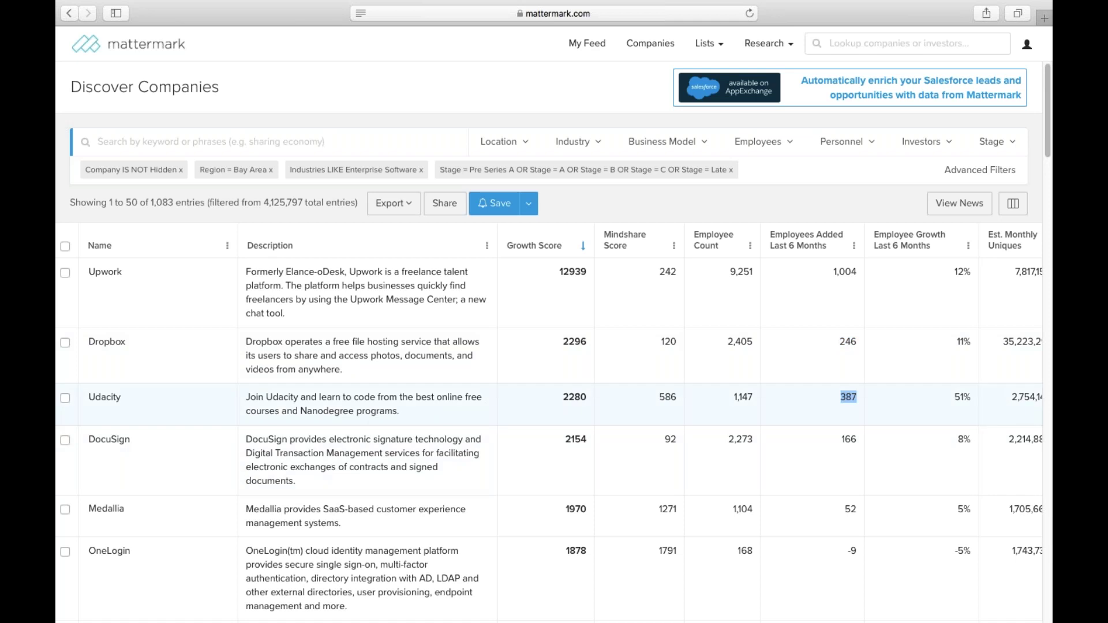
click(848, 399)
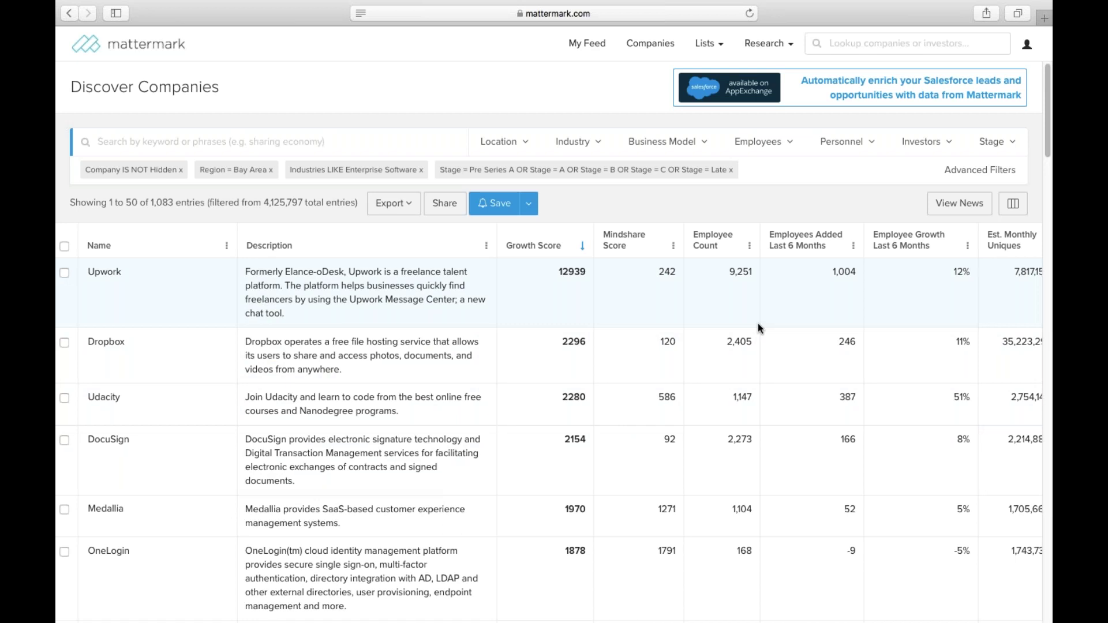
Step: Filter the company table to employee growth over the last 6 months of at least 20
scroll(758, 326, right, 5)
click(806, 248)
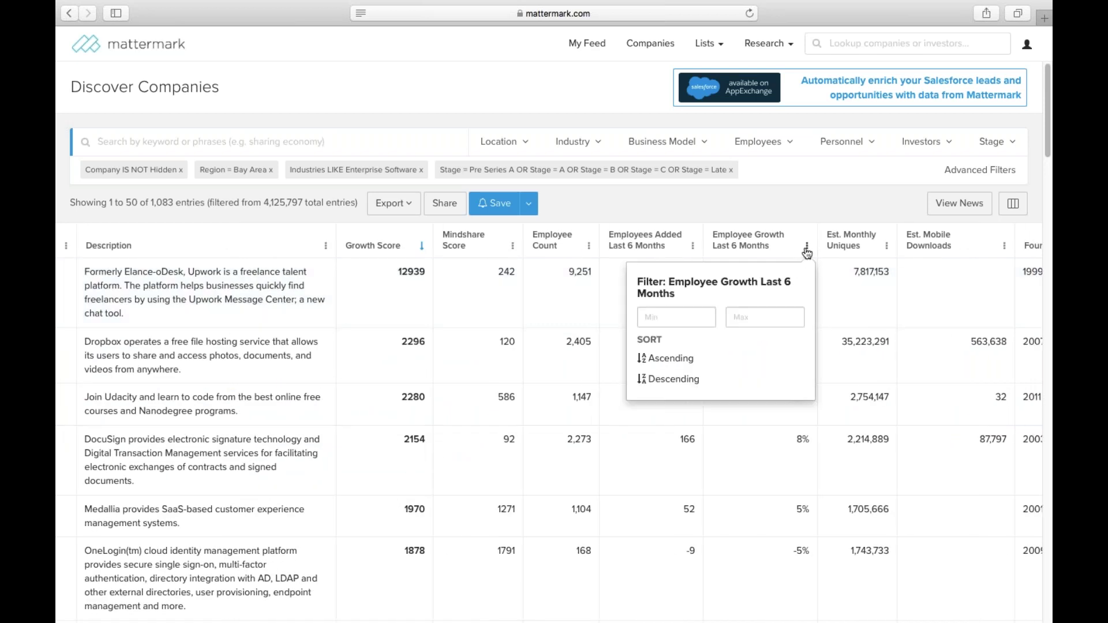
click(697, 317)
text(20)
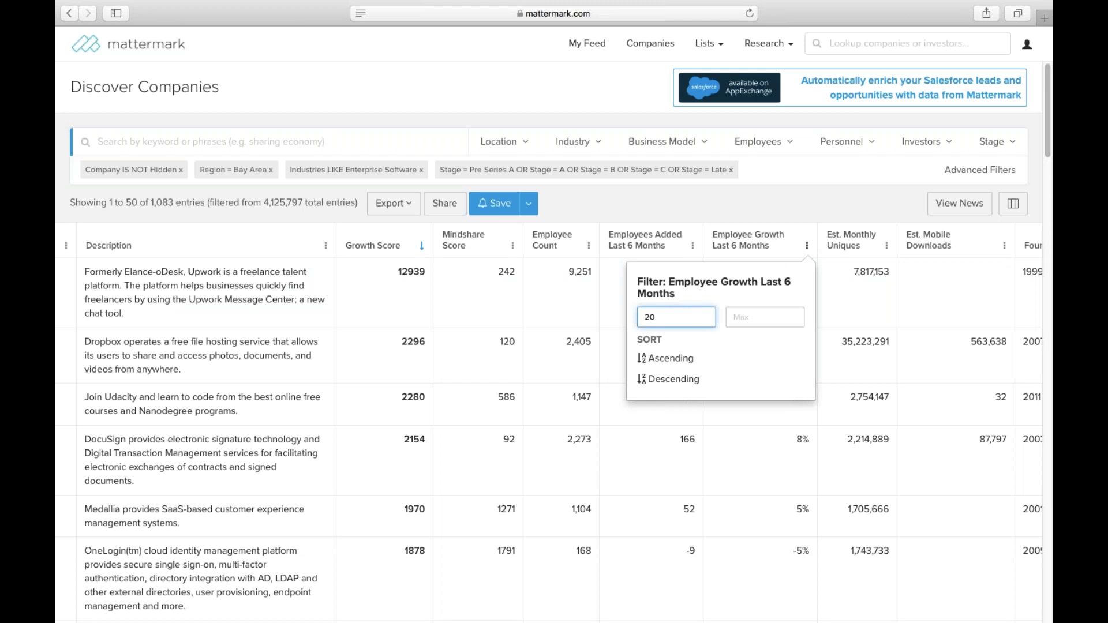
click(760, 210)
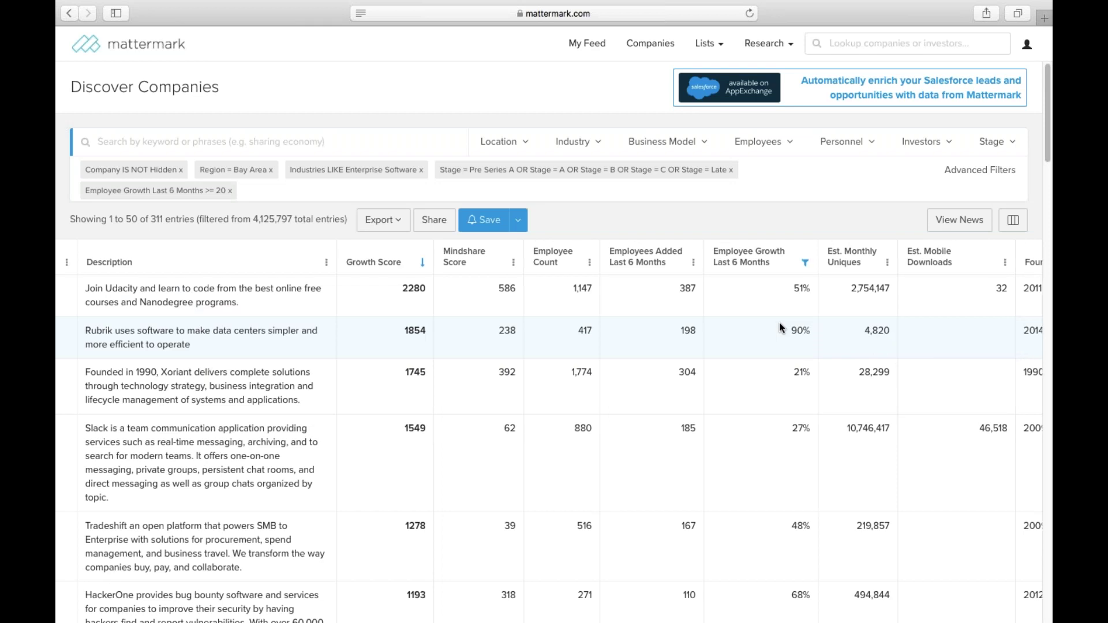
Step: Review the entry count and the employee growth, stage and funding columns of the filtered companies, including Rubrik
scroll(779, 323, left, 3)
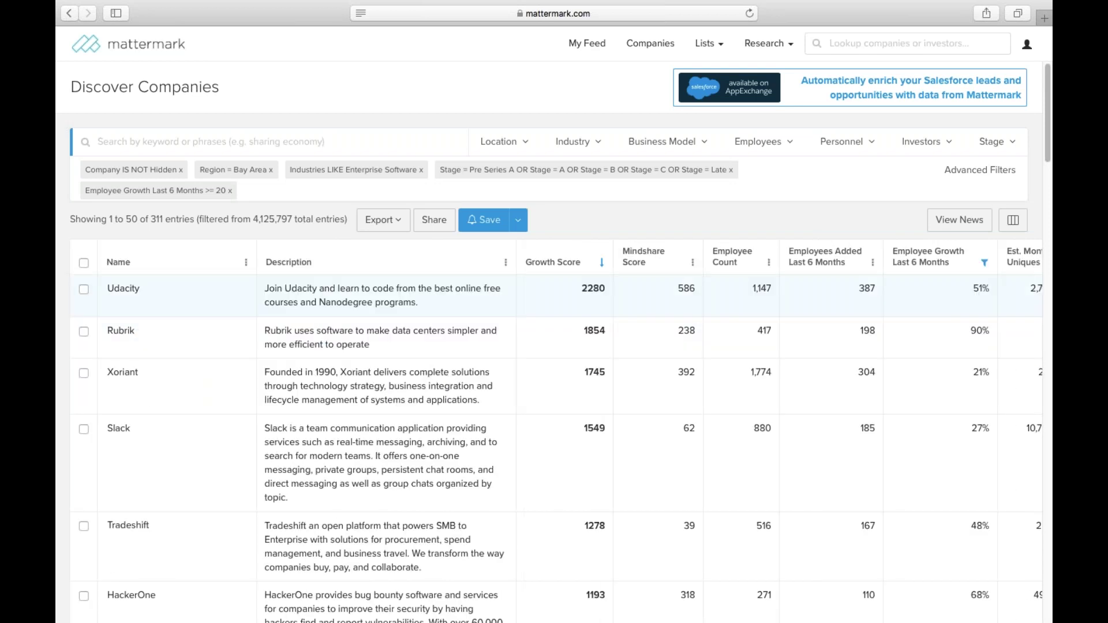
double_click(157, 219)
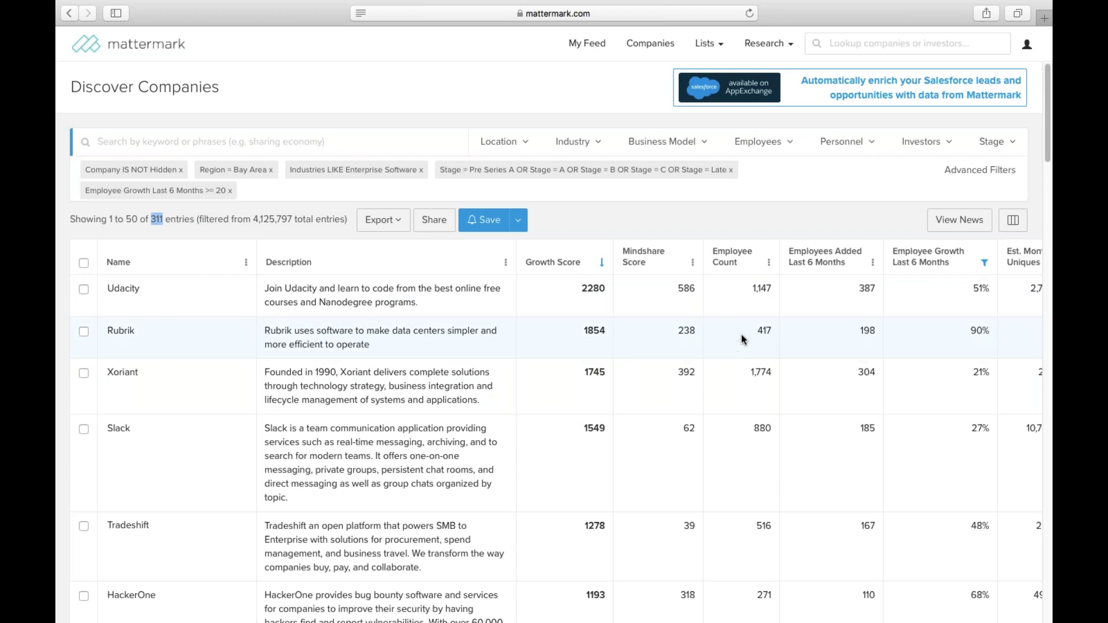
scroll(536, 330, right, 1)
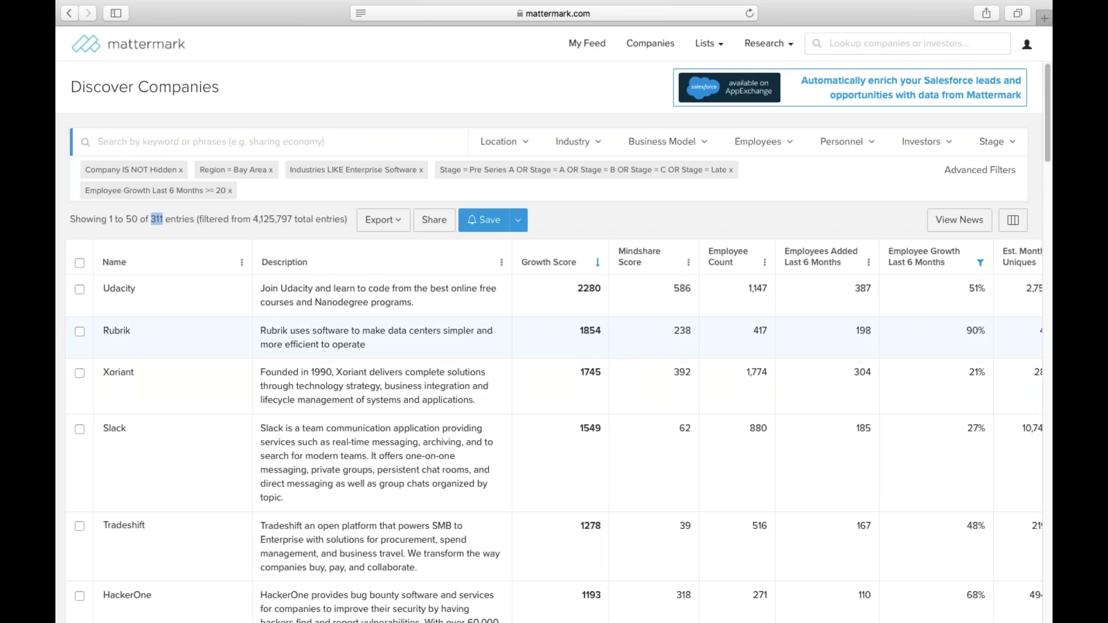
scroll(553, 433, right, 10)
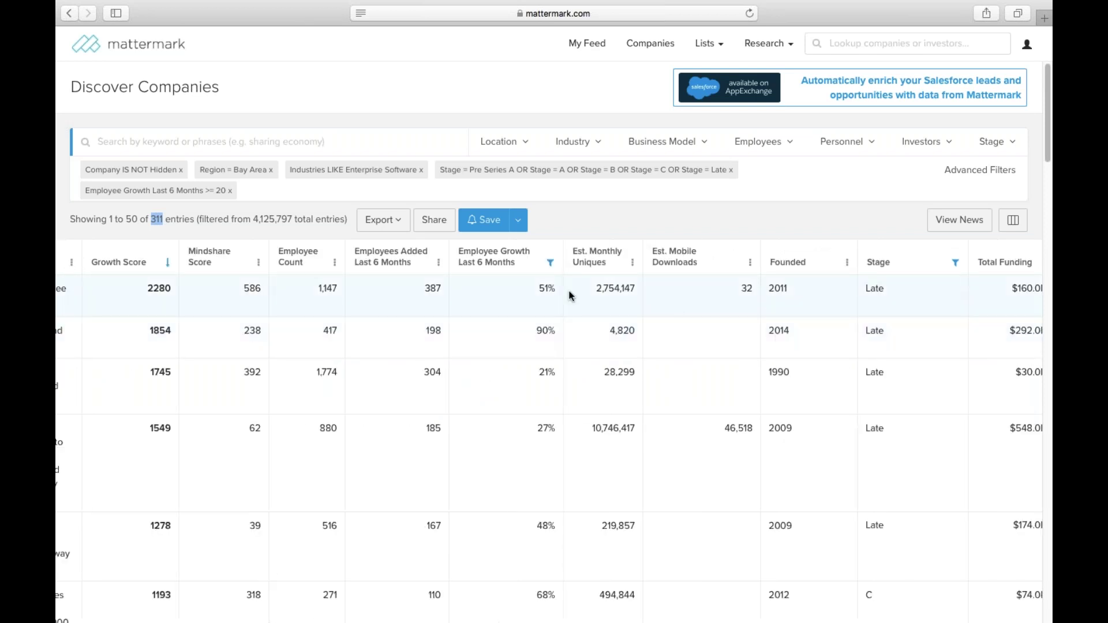
click(535, 334)
scroll(554, 433, left, 1)
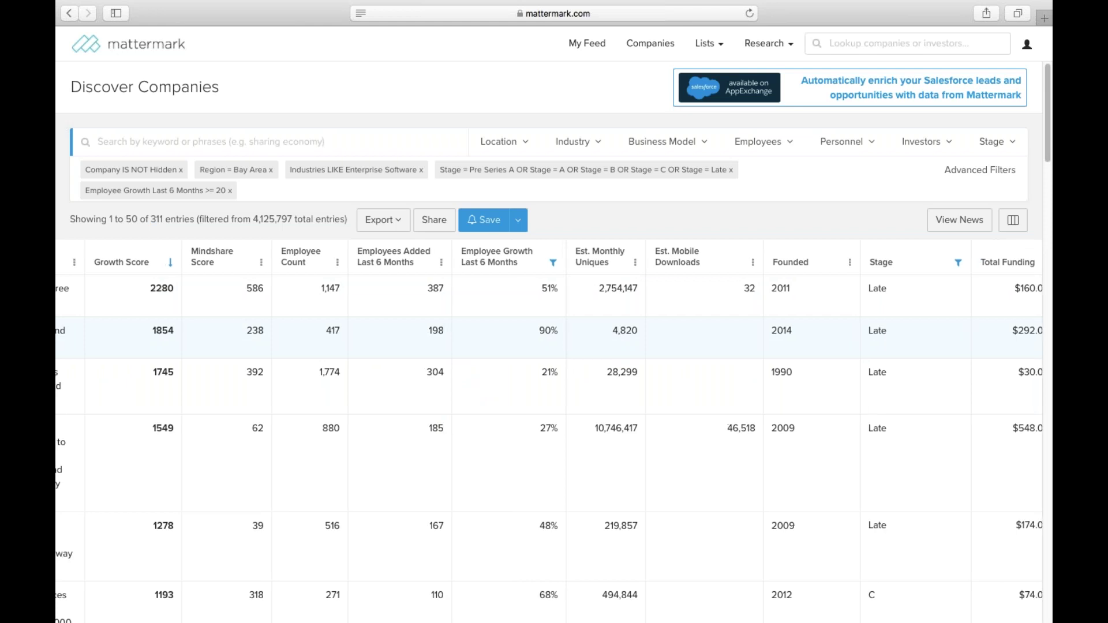
scroll(598, 243, left, 10)
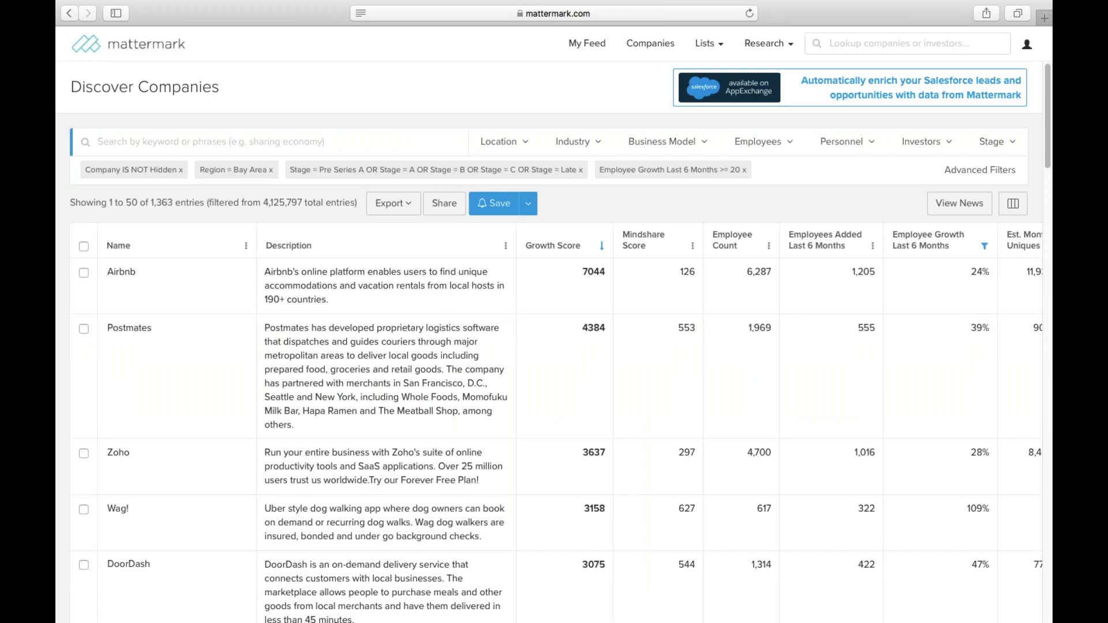
Step: Filter the companies by the Mobile industry instead of Enterprise Software and look through the list
click(578, 142)
scroll(635, 277, down, 6)
scroll(574, 370, down, 6)
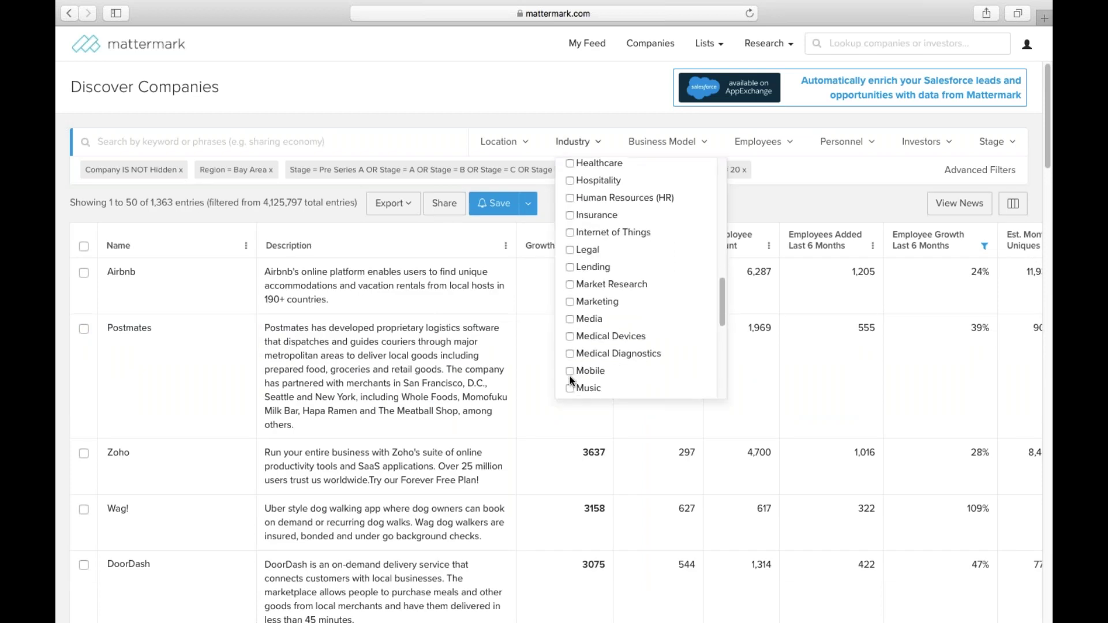
click(570, 374)
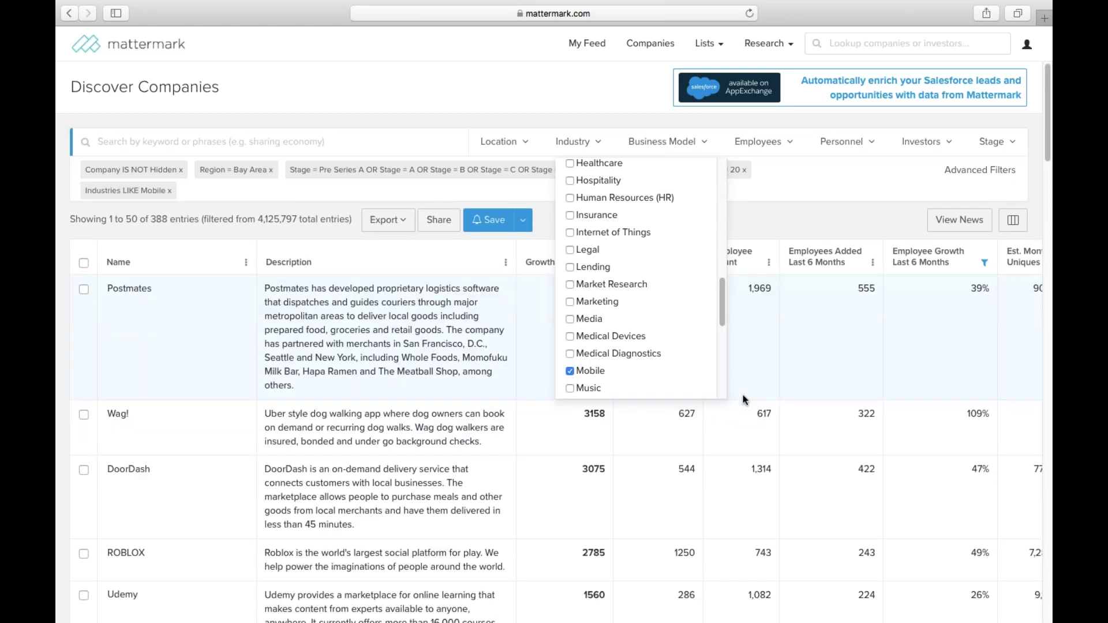
click(742, 396)
scroll(567, 359, down, 1)
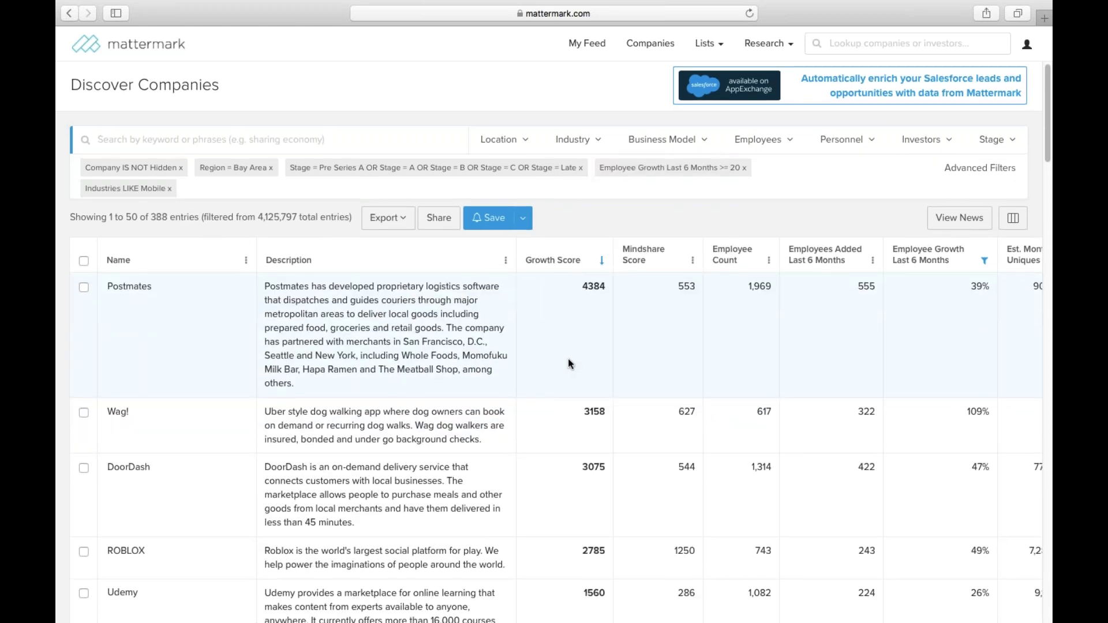
scroll(568, 358, down, 10)
scroll(569, 362, up, 10)
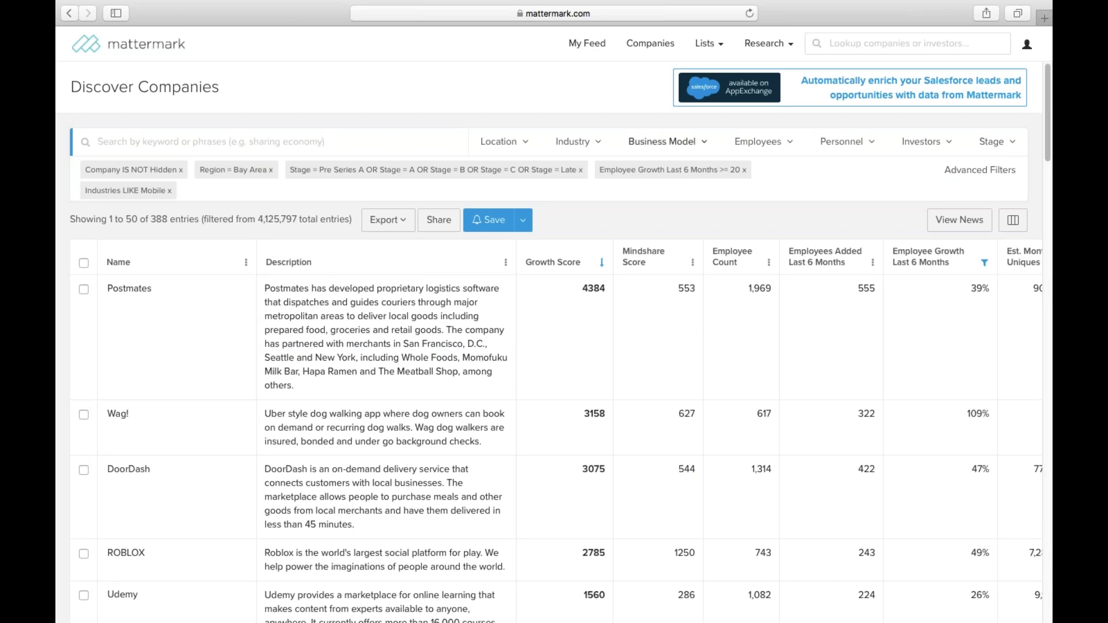
Step: Switch the industry filter back from Mobile to Enterprise Software
click(592, 145)
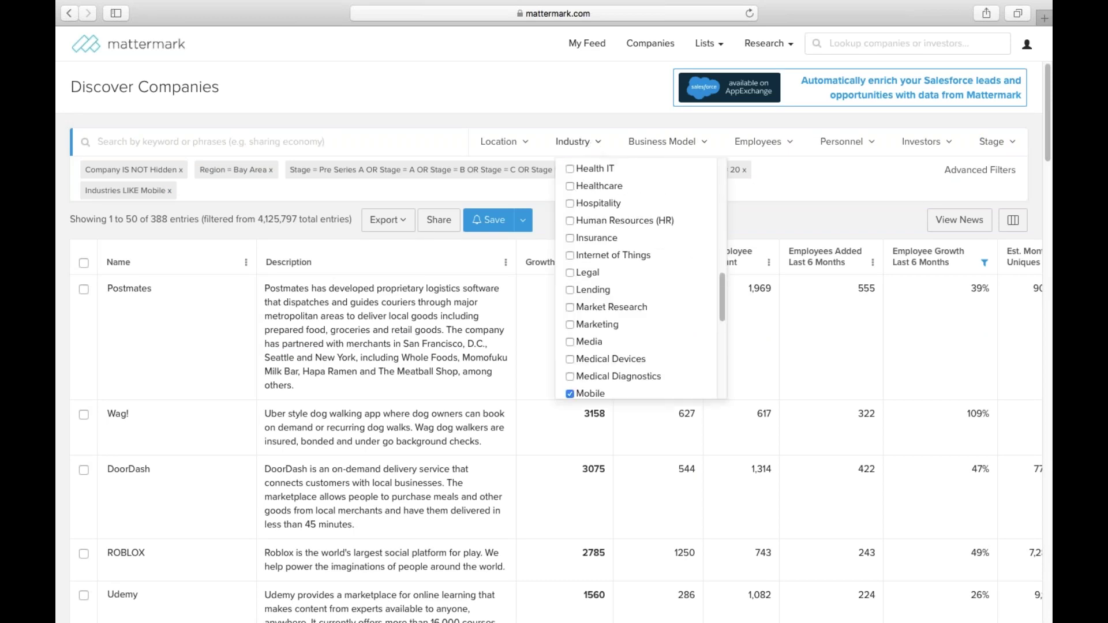
scroll(590, 223, up, 3)
scroll(570, 194, up, 1)
click(570, 191)
scroll(588, 261, down, 1)
scroll(591, 265, down, 4)
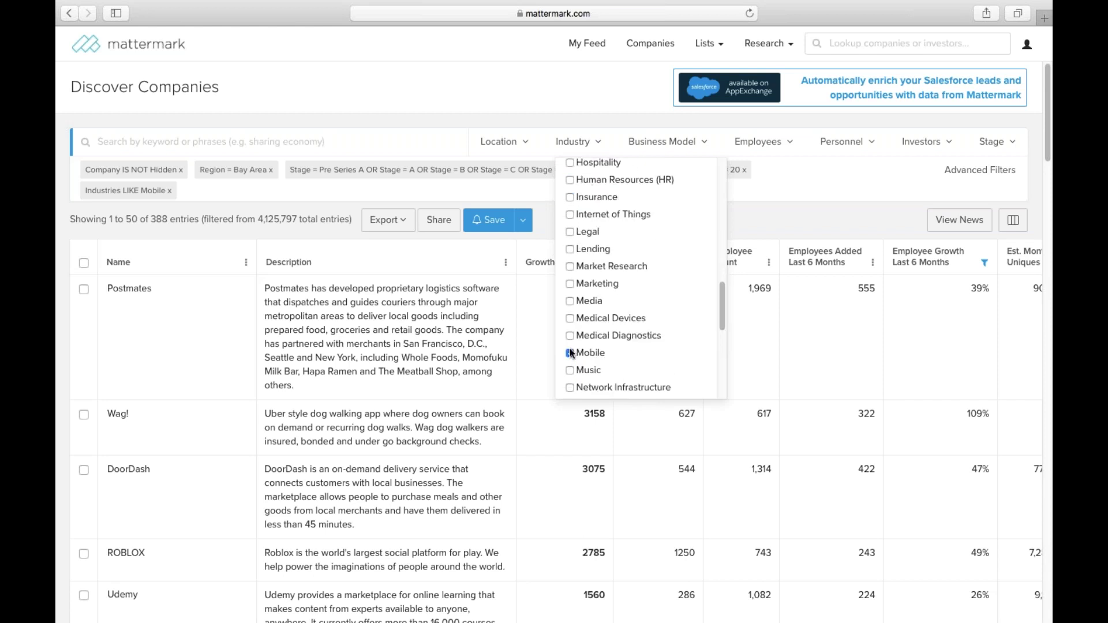
click(570, 353)
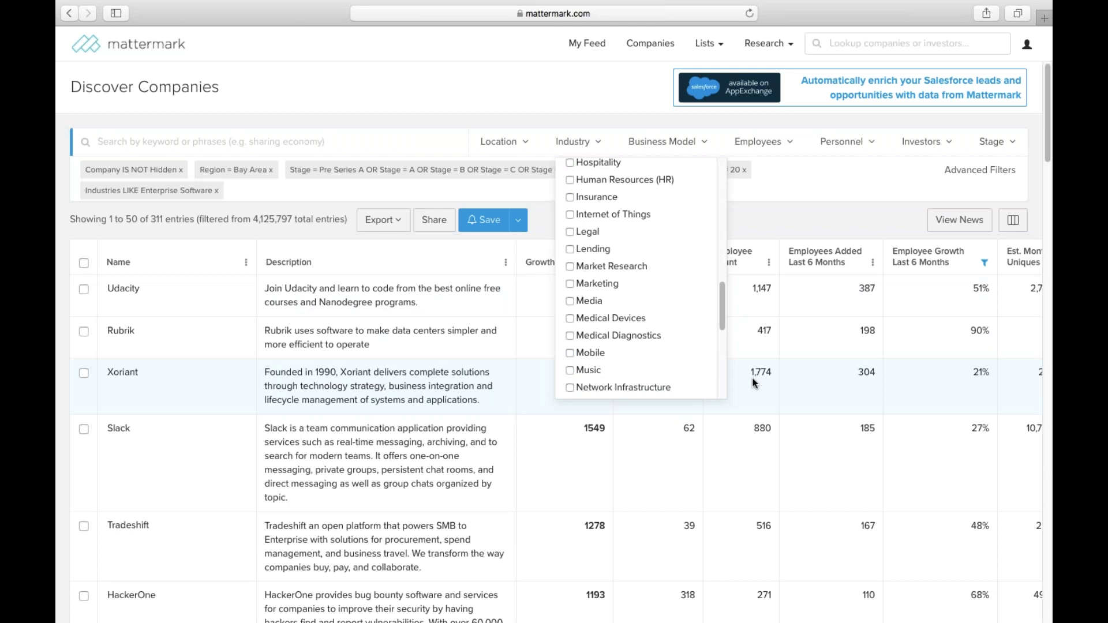
click(752, 379)
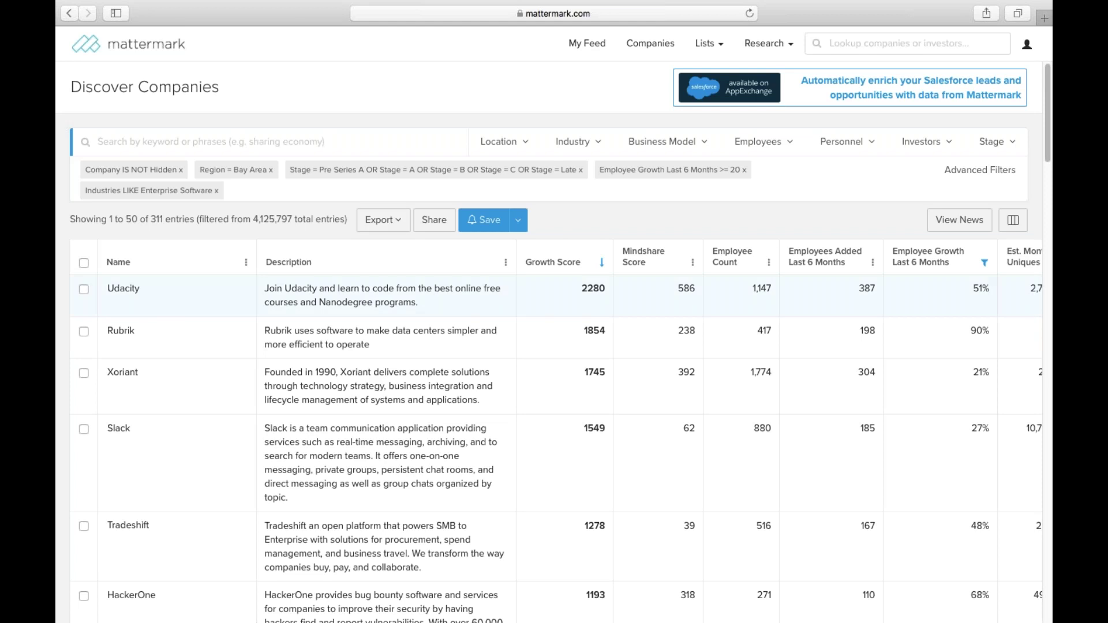
Step: Open Udacity's company profile from the filtered list in a new tab and show it
scroll(549, 339, up, 1)
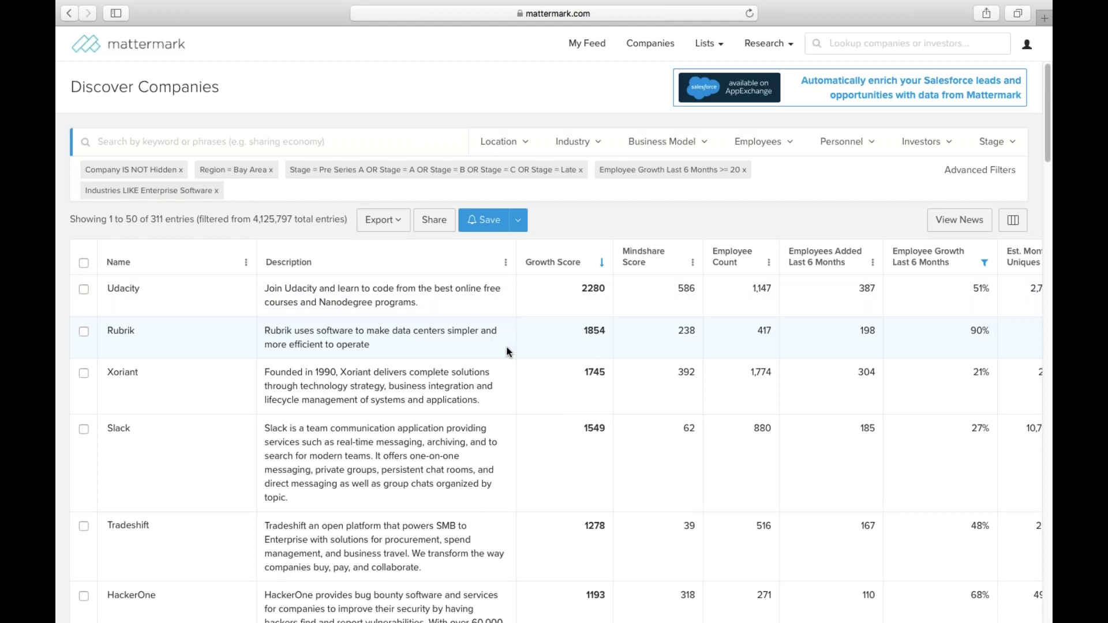
super+click(127, 289)
click(725, 33)
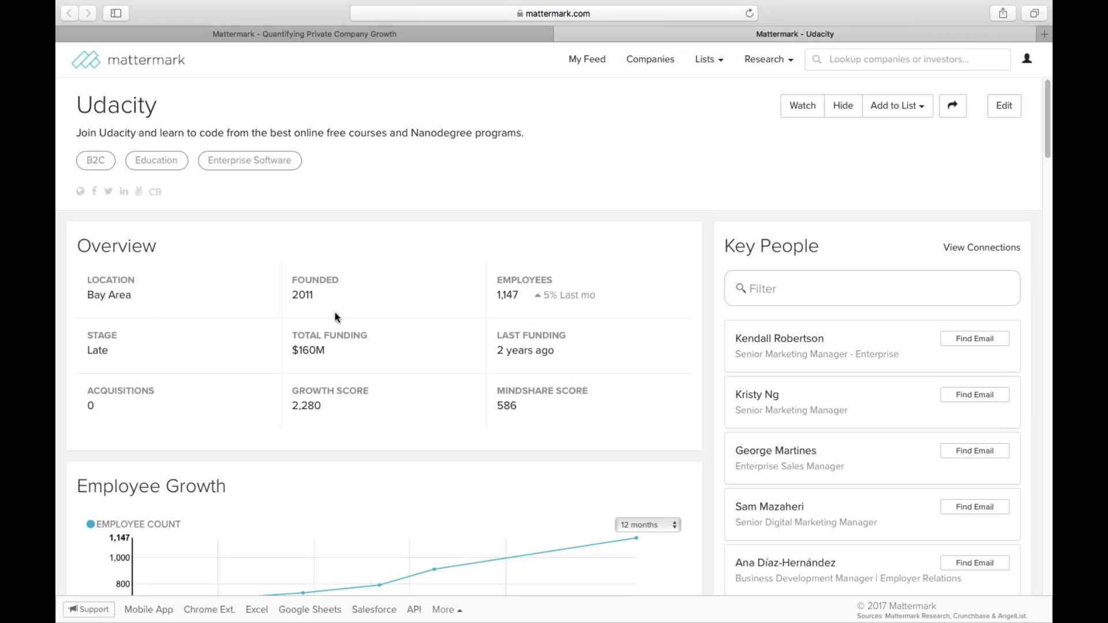
Step: Filter Udacity's key people by "marketing", view the matching contacts, and clear the filter
scroll(462, 366, down, 1)
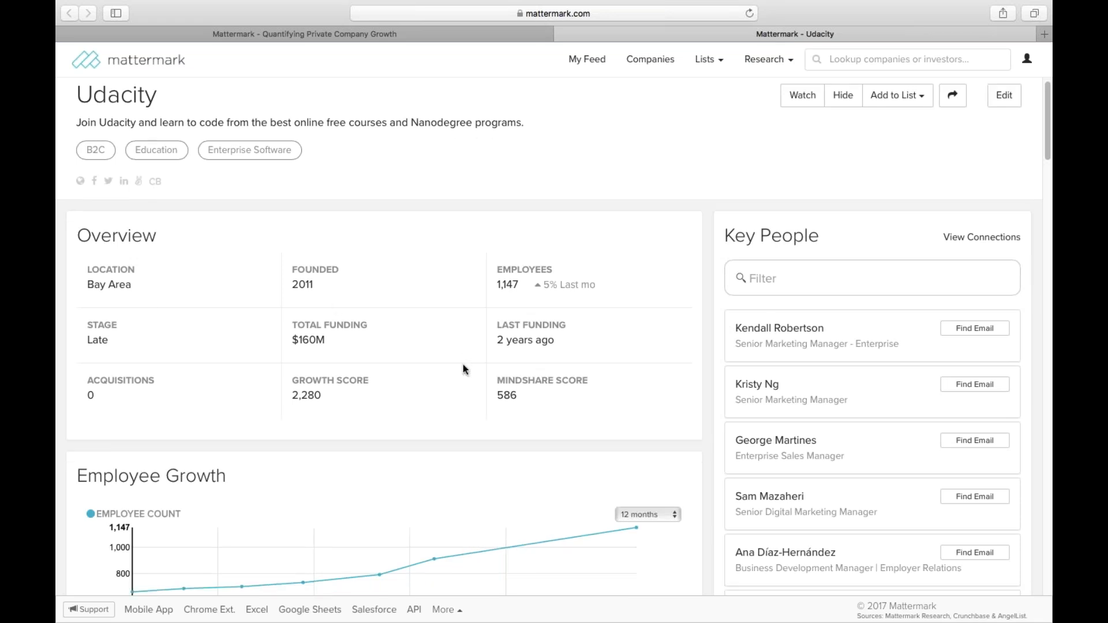
scroll(462, 364, down, 3)
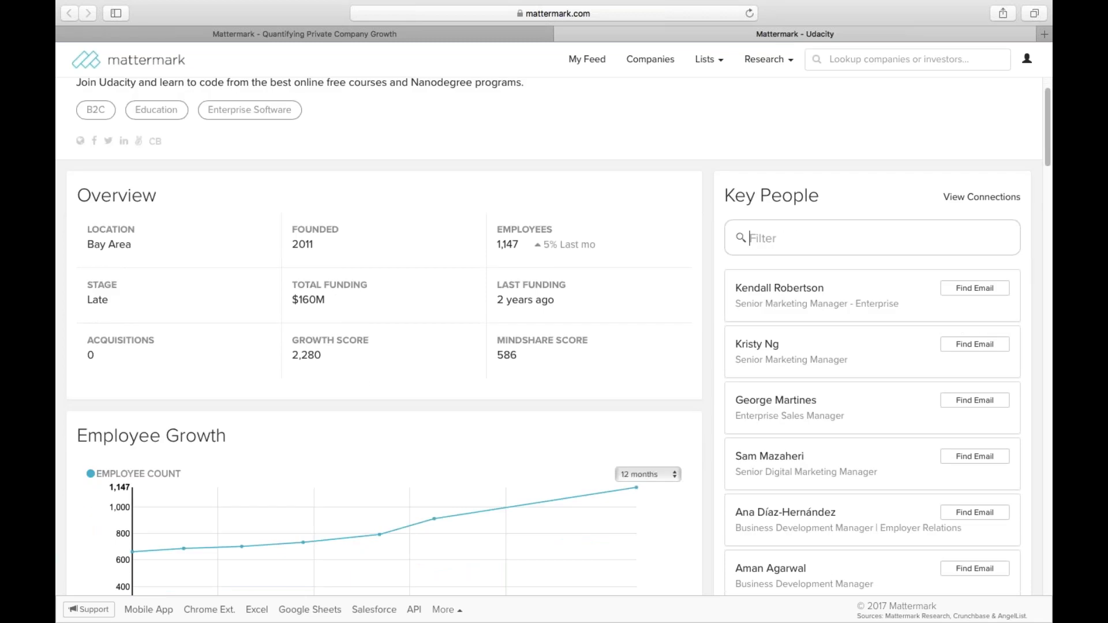
text(marketing)
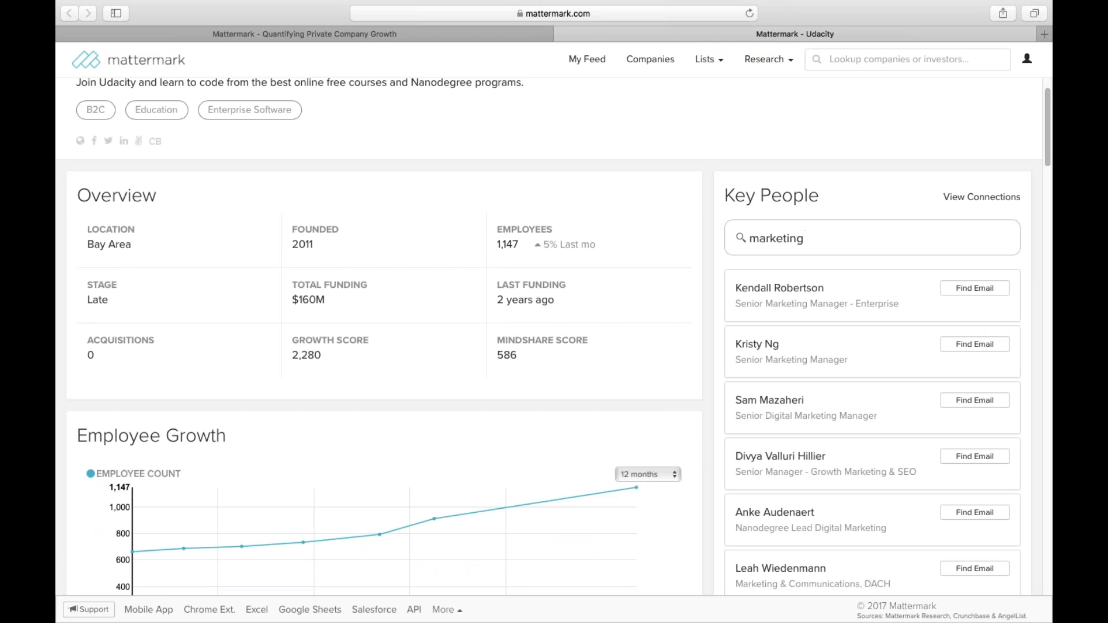
scroll(549, 332, down, 3)
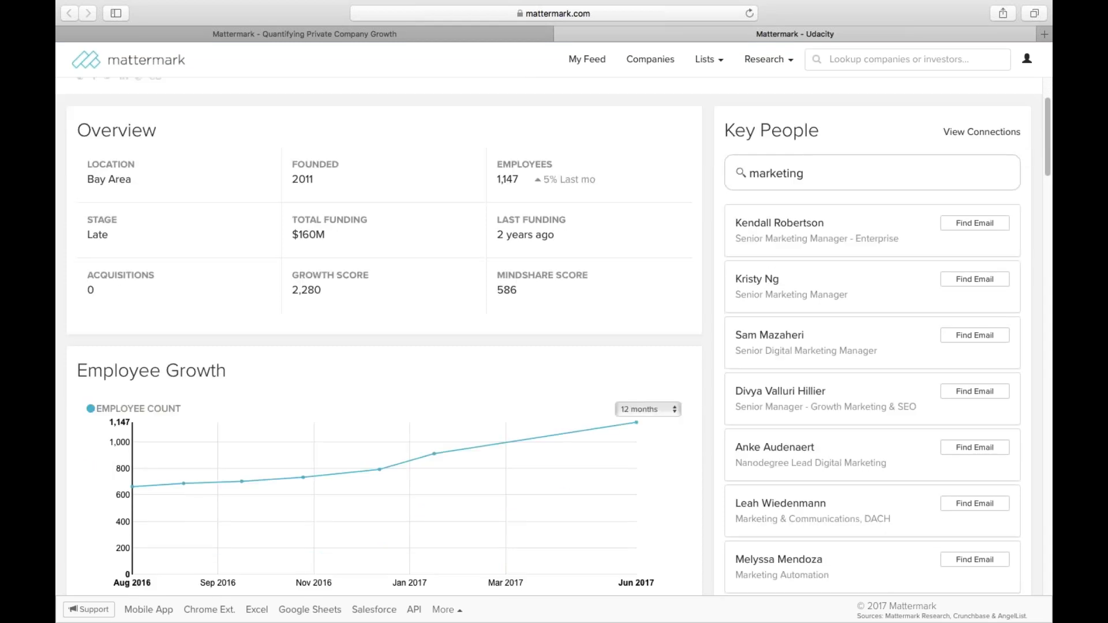
key(super+a)
key(BackSpace)
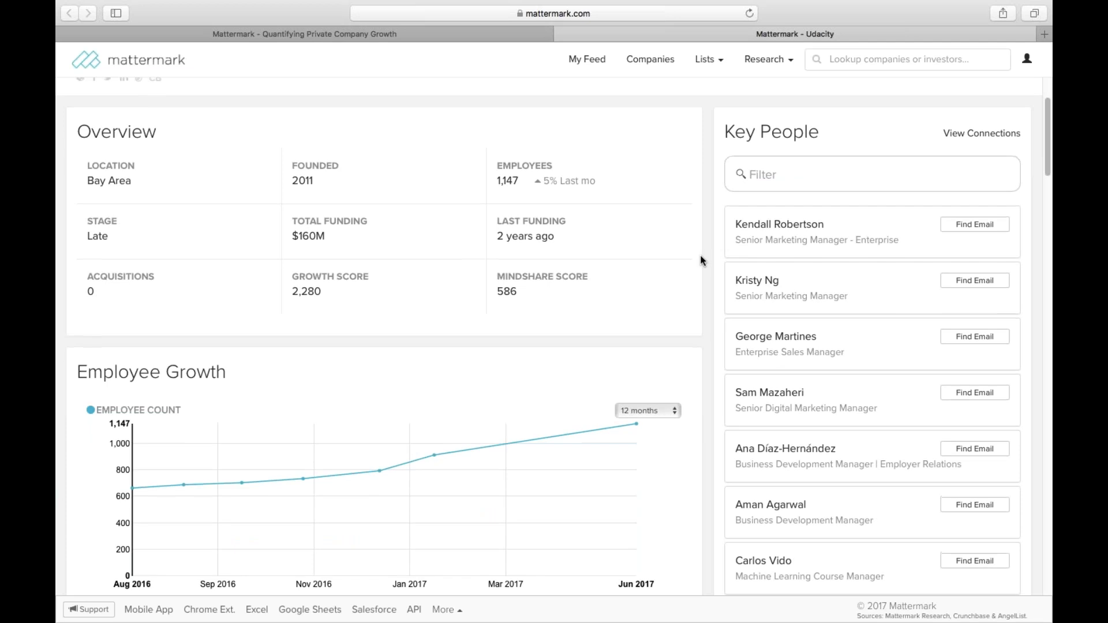
Step: View the LinkedIn connections page for Udacity's key people and return to the company profile
scroll(702, 261, up, 3)
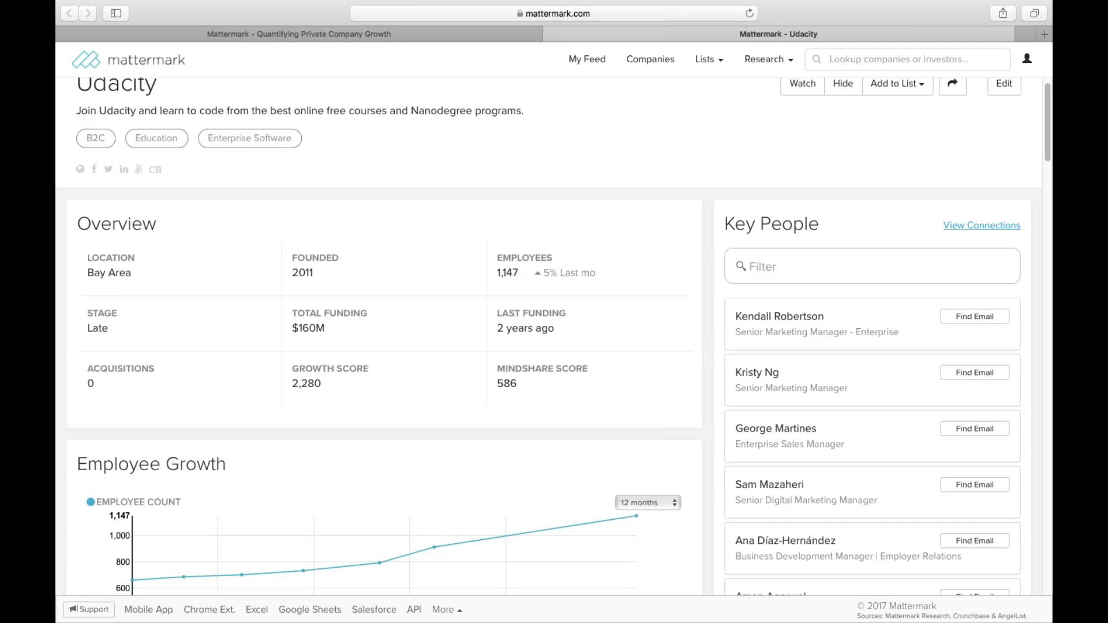
click(982, 226)
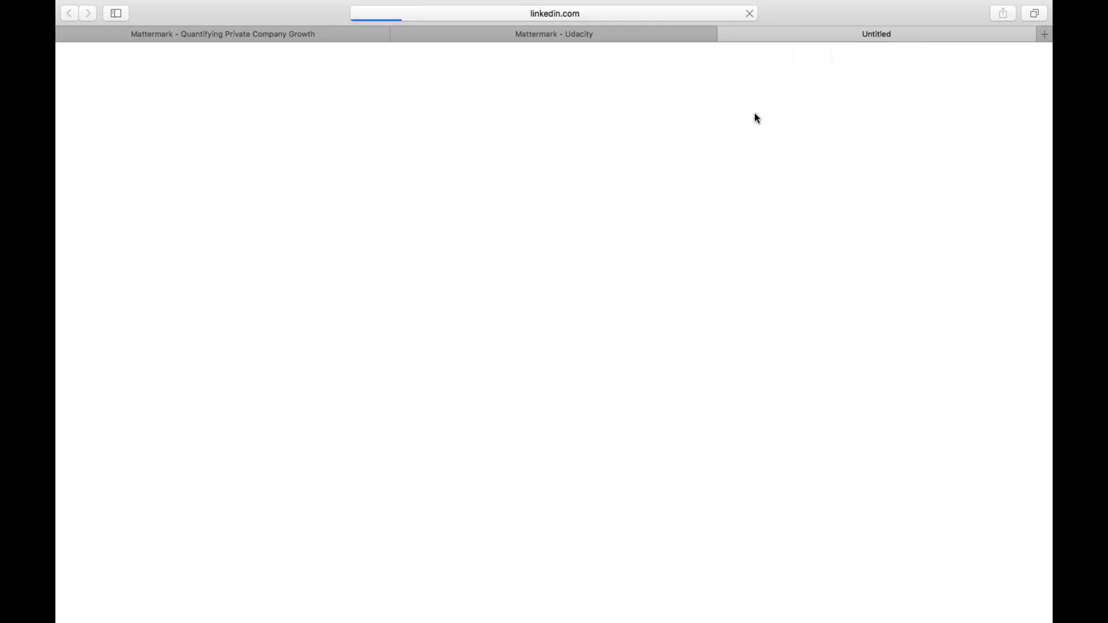
click(726, 34)
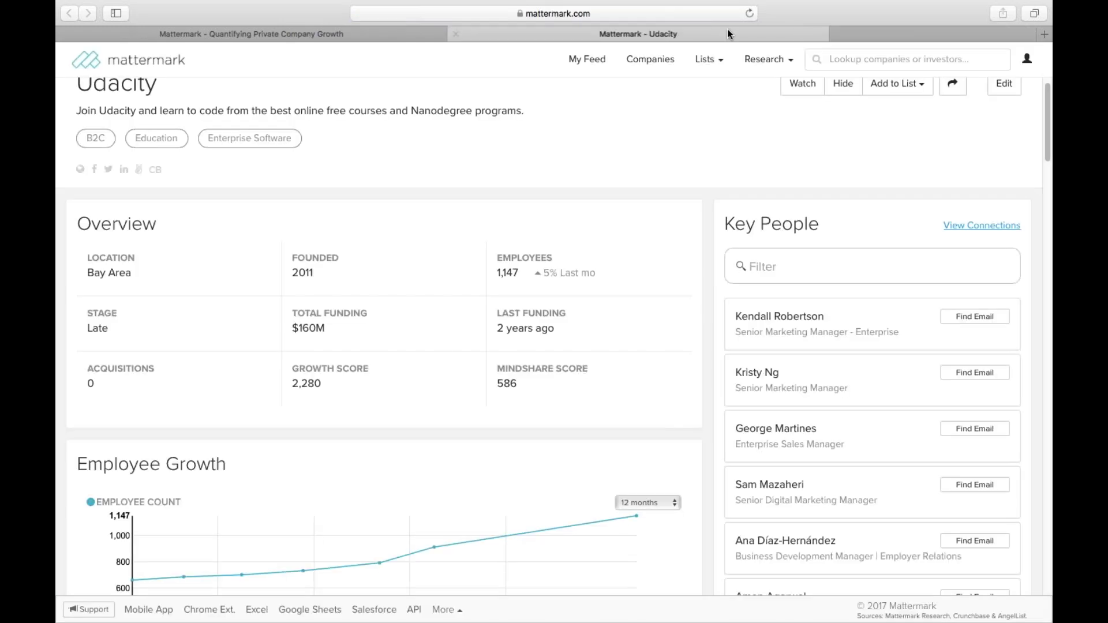
click(965, 224)
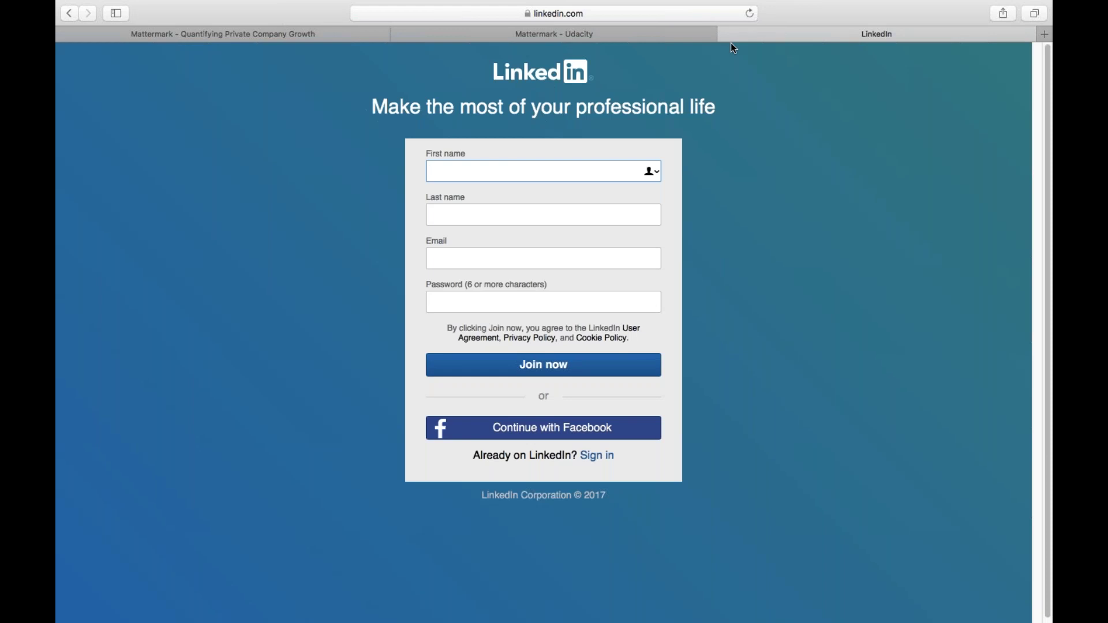
click(725, 33)
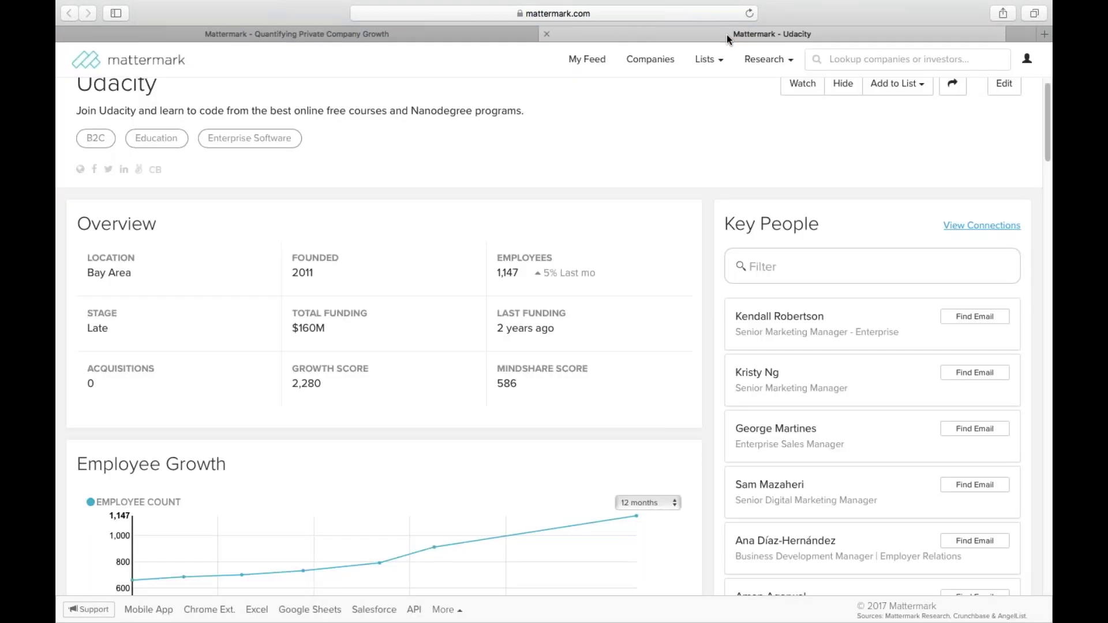
Step: Find the email addresses of the first two senior marketing managers among Udacity's key people
scroll(723, 238, down, 5)
click(980, 159)
click(976, 213)
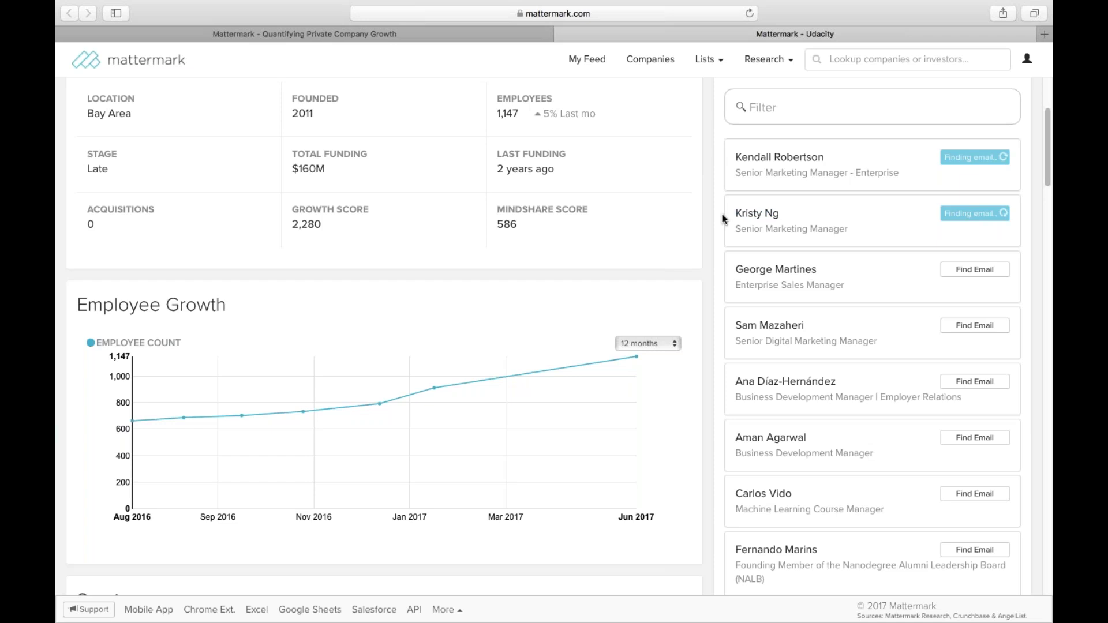
scroll(722, 218, down, 1)
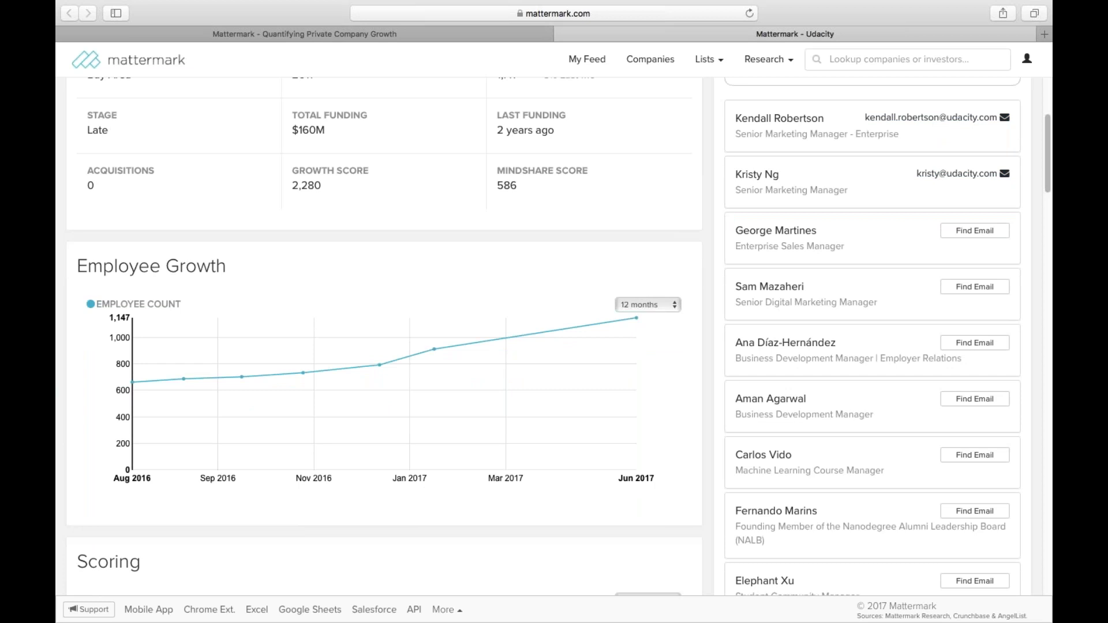
scroll(712, 202, down, 1)
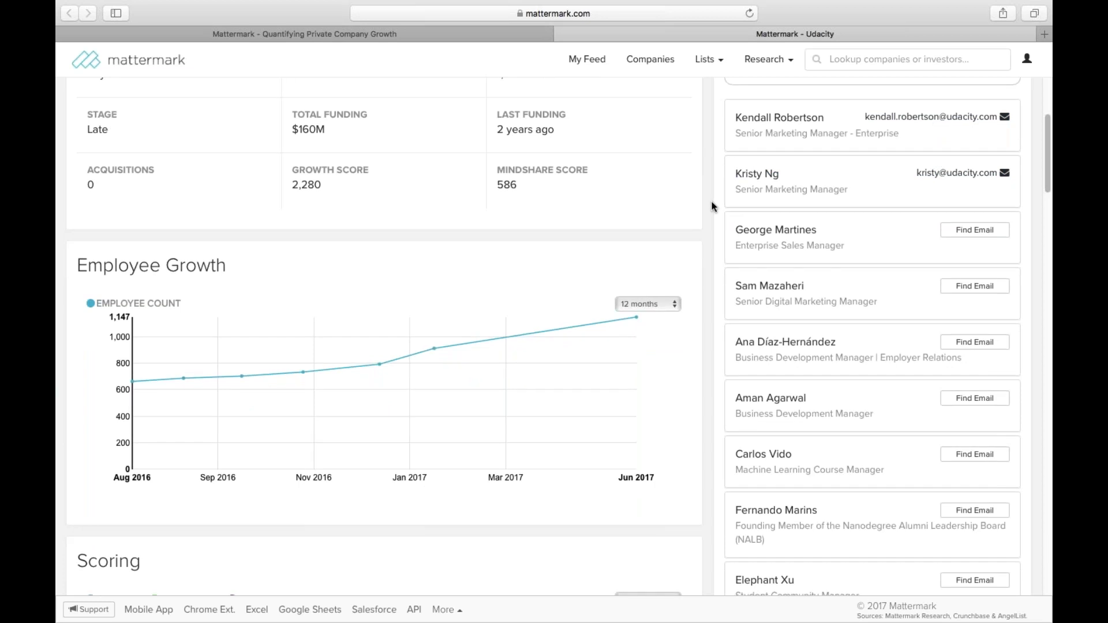
Step: Set Udacity's Employee Growth chart to All time and view the employee count history
scroll(711, 202, down, 2)
click(646, 272)
click(641, 300)
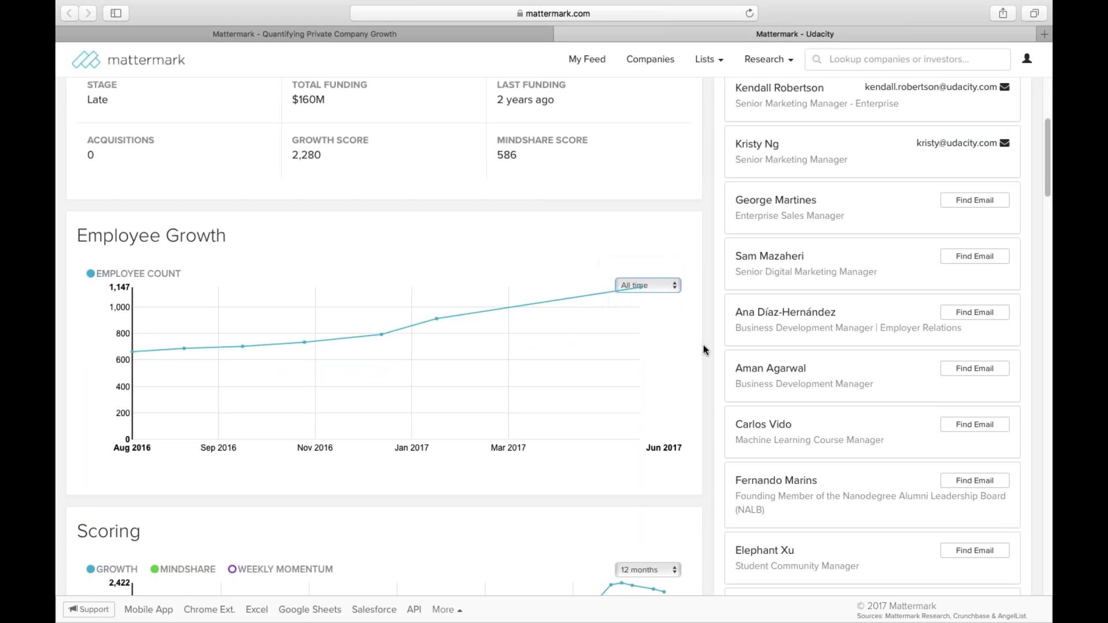
scroll(703, 345, down, 3)
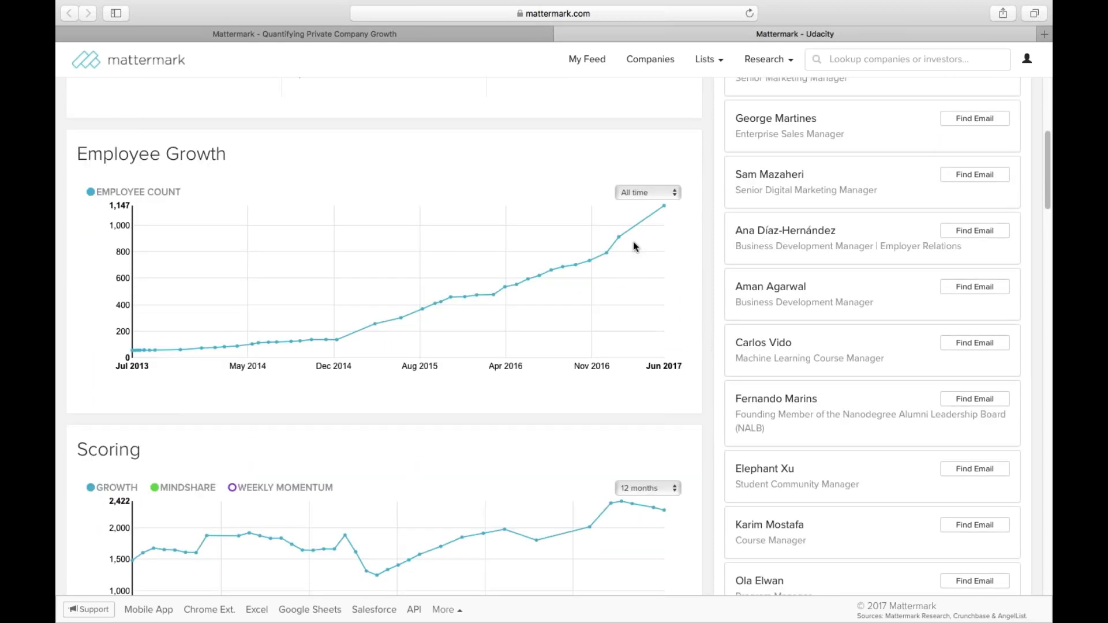
scroll(681, 346, down, 1)
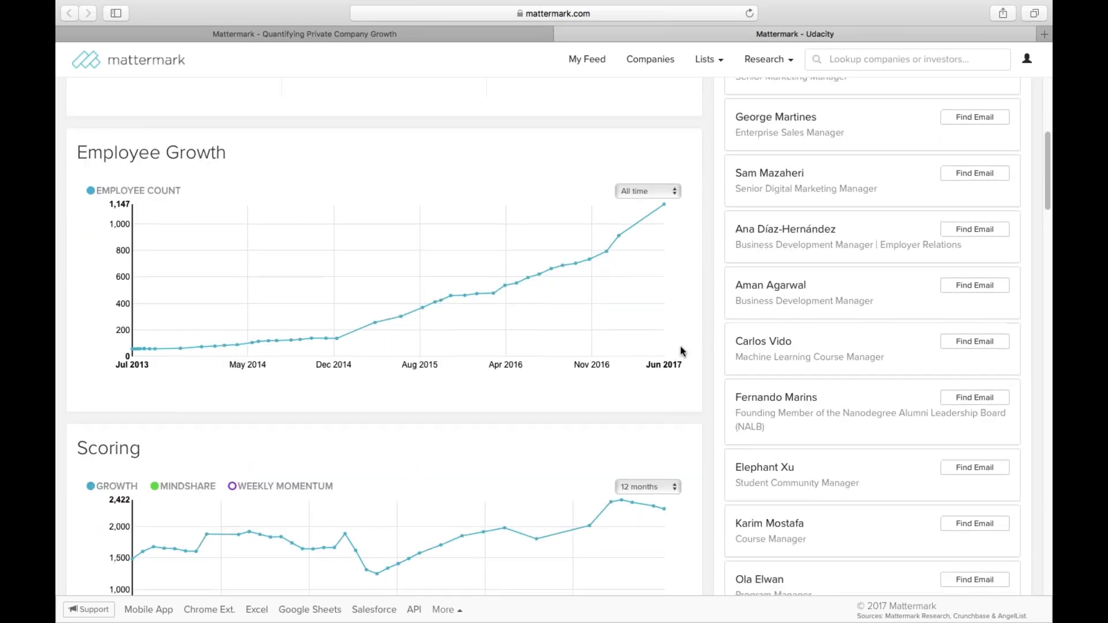
Step: Review Udacity's funding history, view the Google Ventures portfolio in a separate tab, and return to the company profile
scroll(682, 351, down, 10)
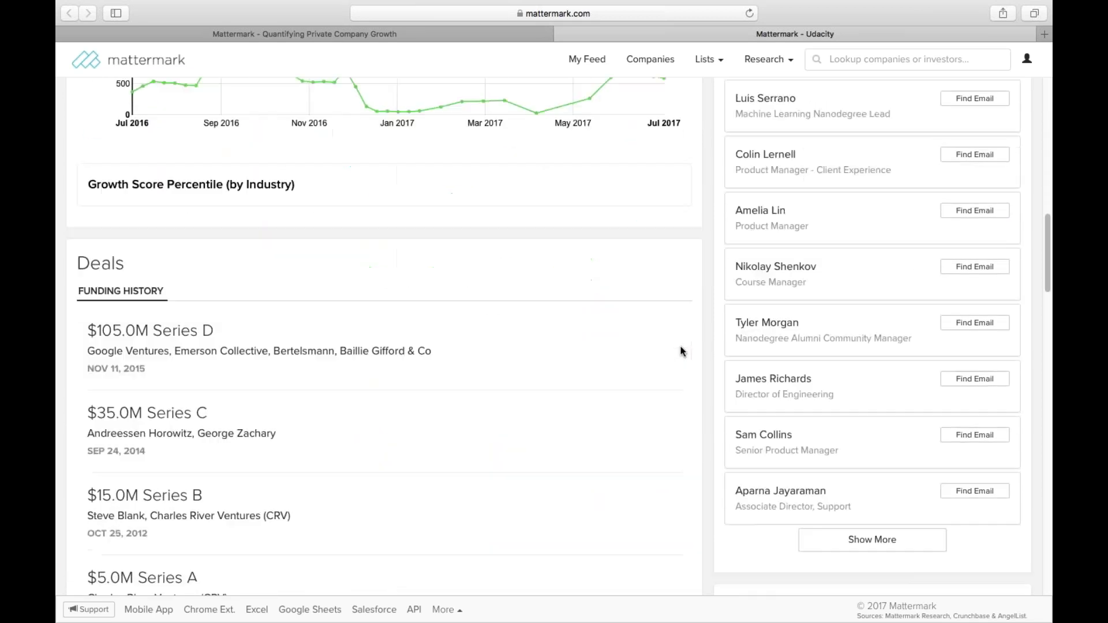
scroll(682, 350, down, 2)
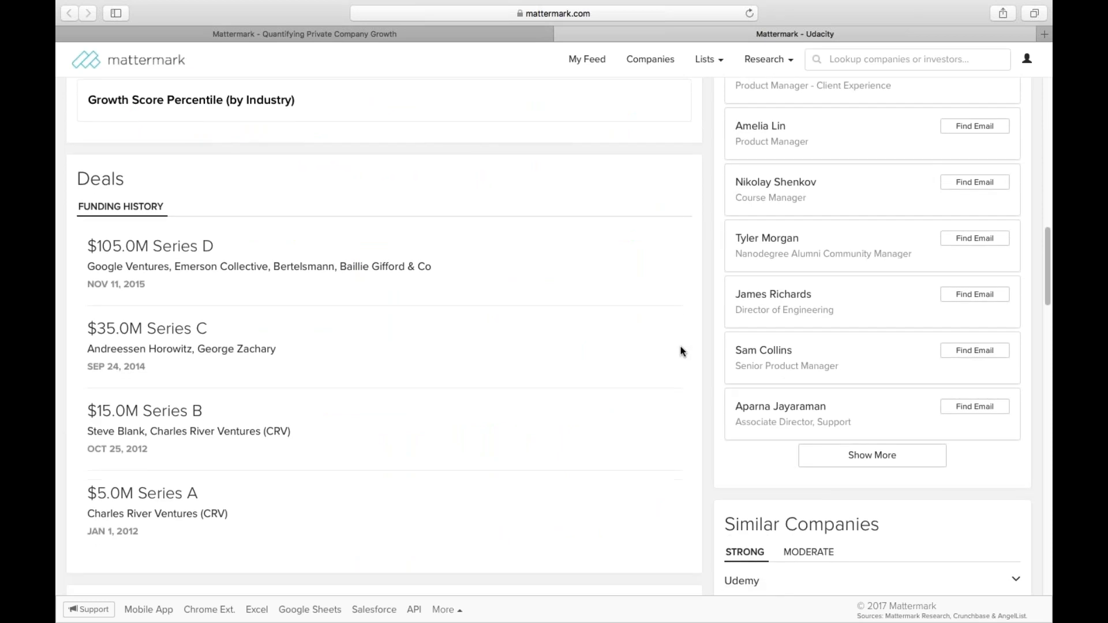
scroll(681, 347, down, 1)
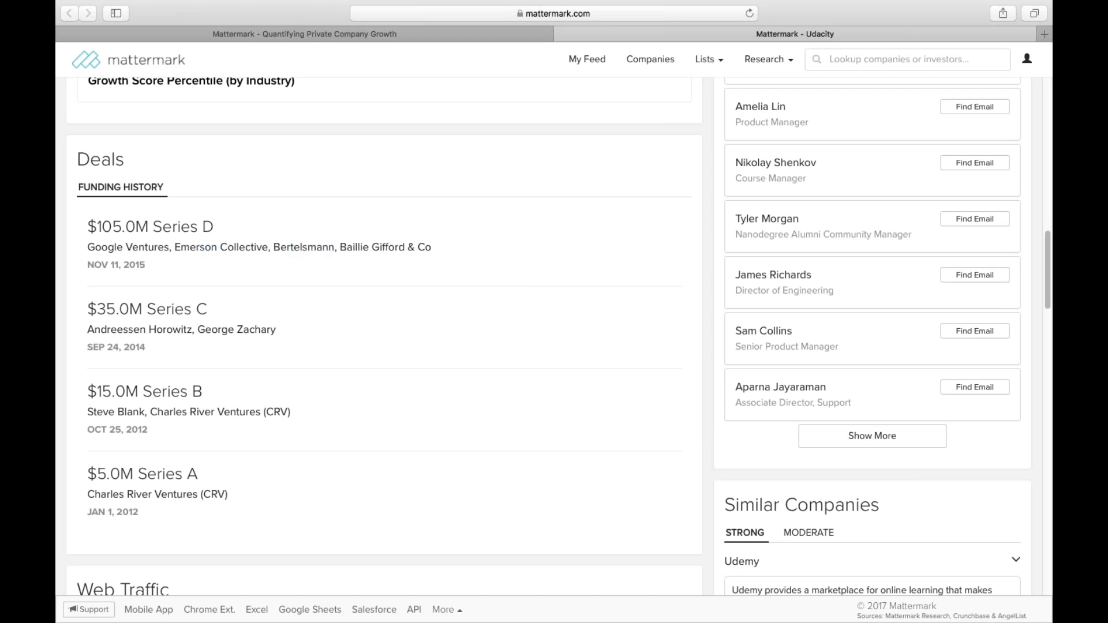
super+click(144, 248)
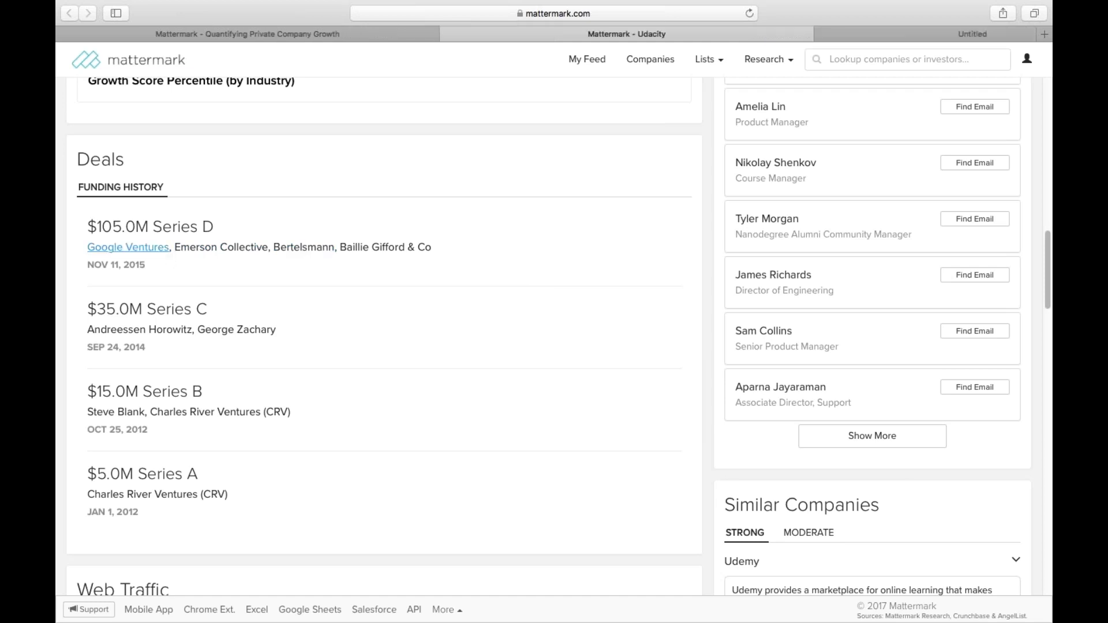
click(843, 35)
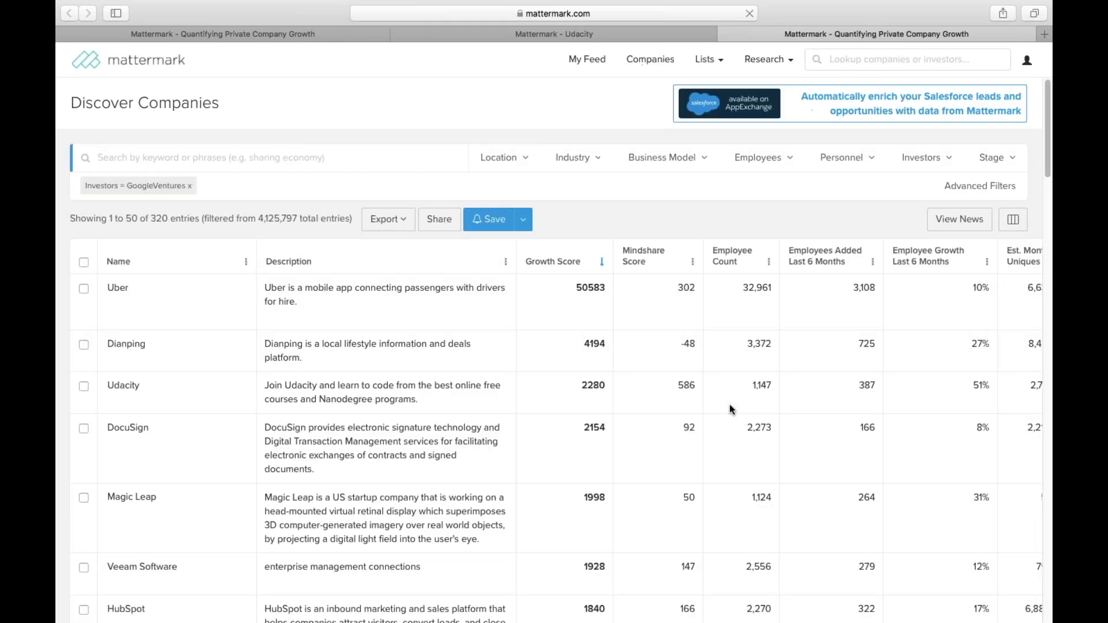
scroll(730, 405, down, 3)
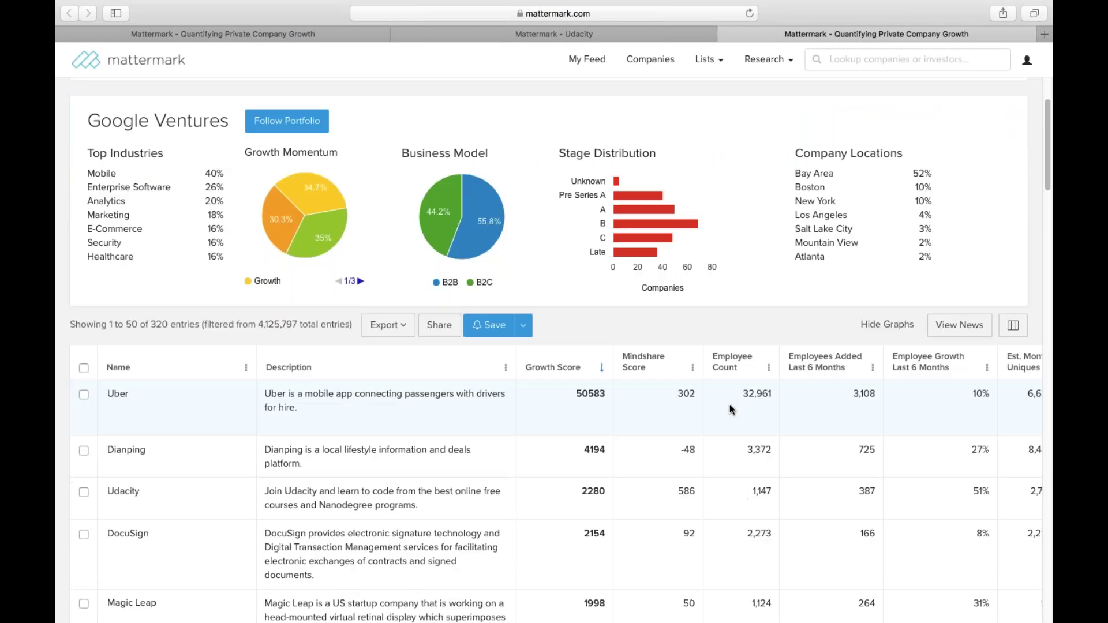
key(super+w)
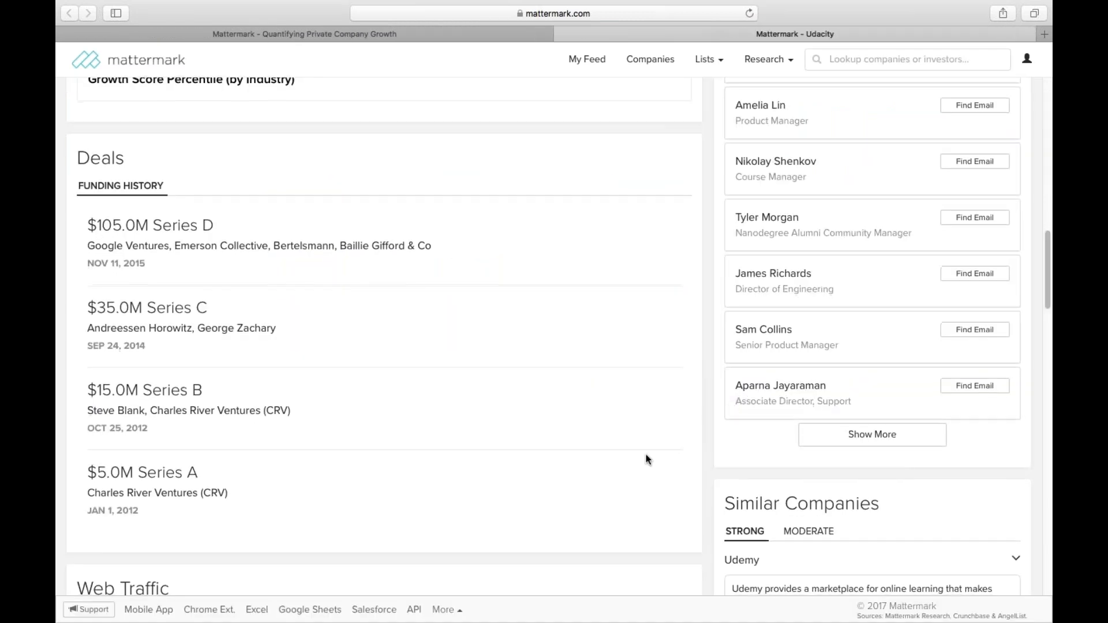
Step: View Udacity's moderate and strong similar companies and expand the Coursera summary
scroll(646, 460, down, 6)
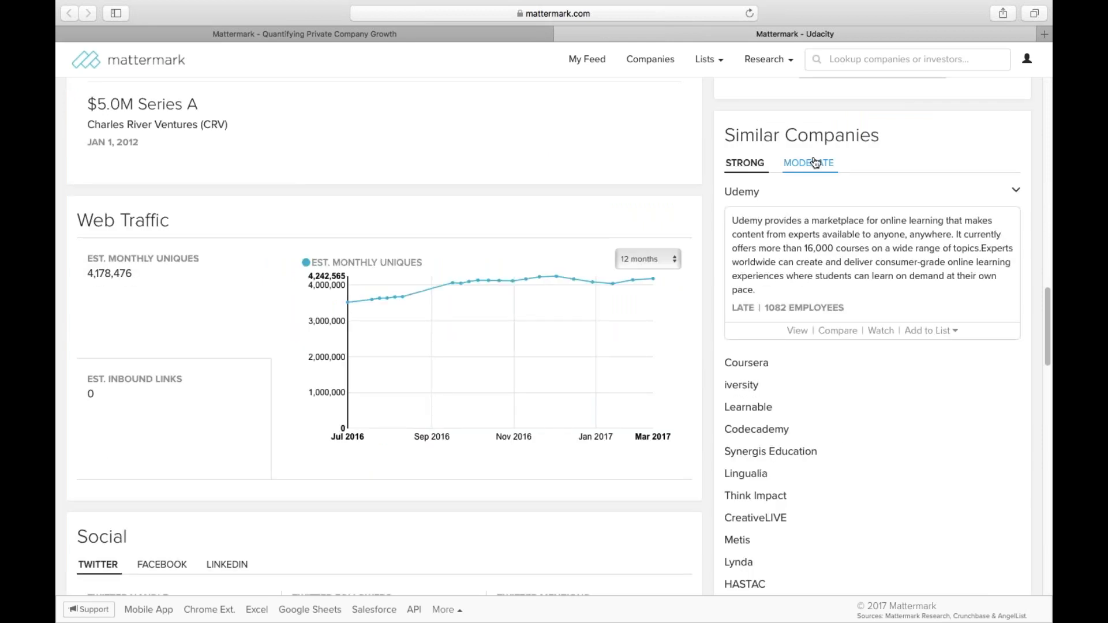
scroll(814, 259, down, 1)
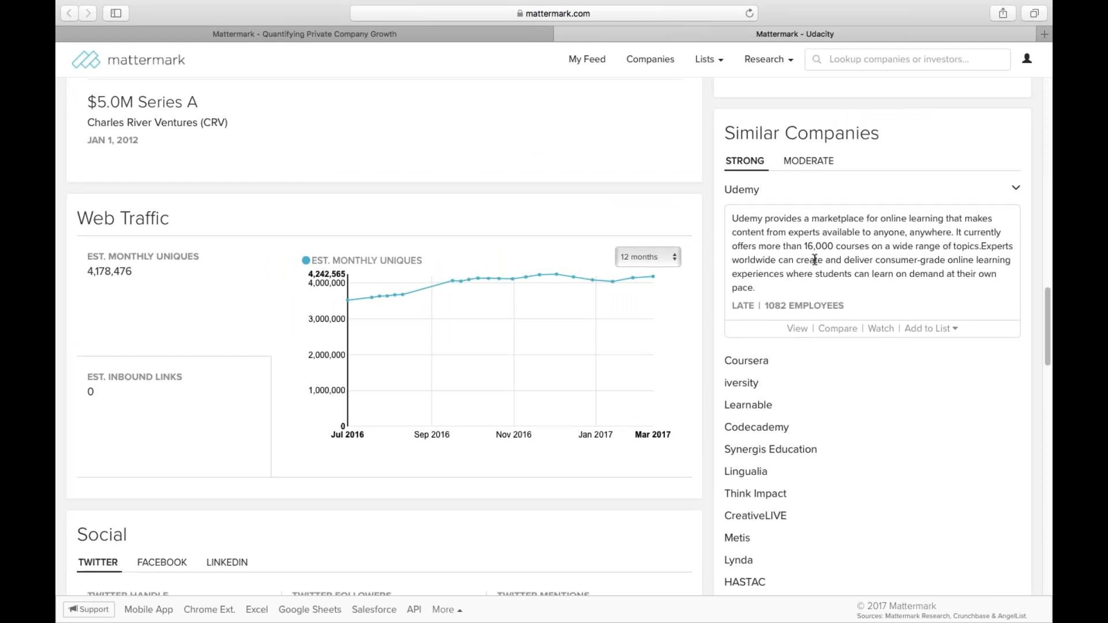
scroll(814, 260, down, 2)
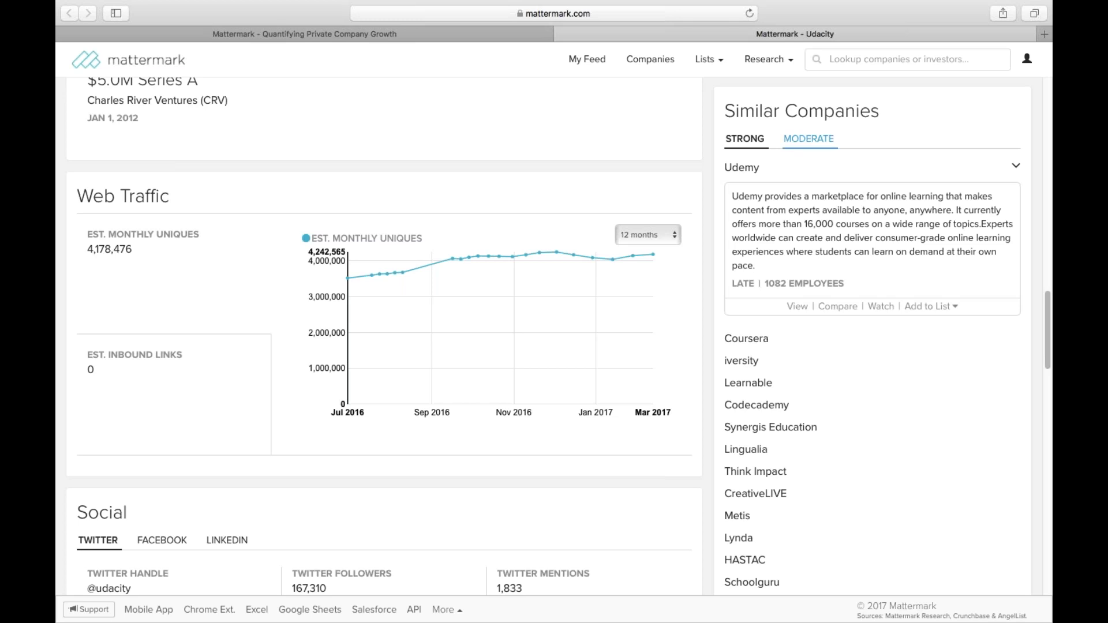
click(808, 139)
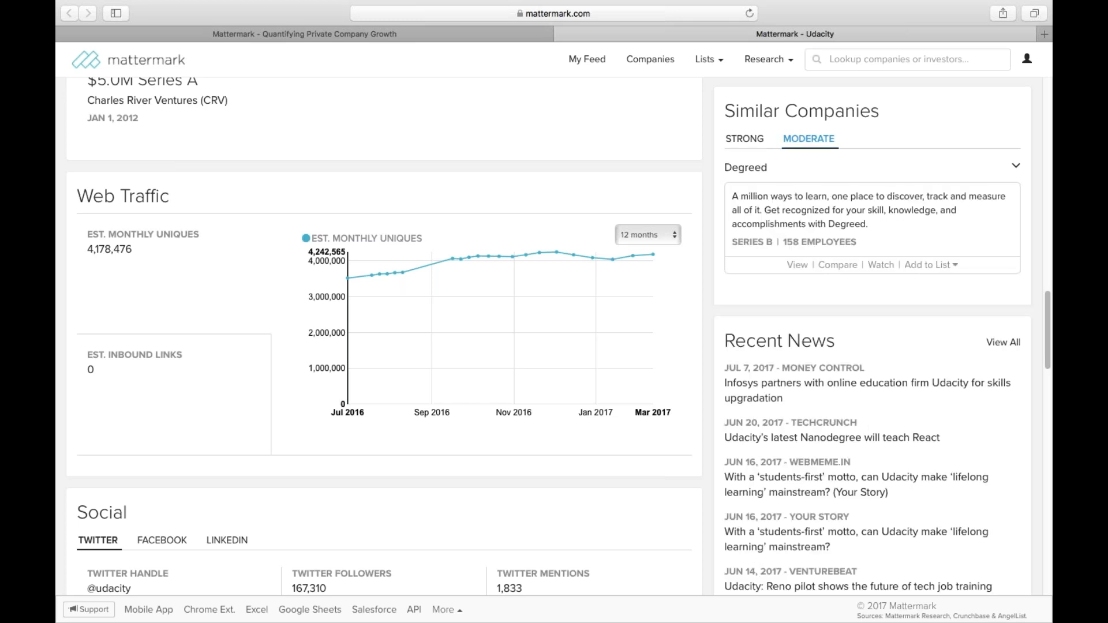
click(744, 138)
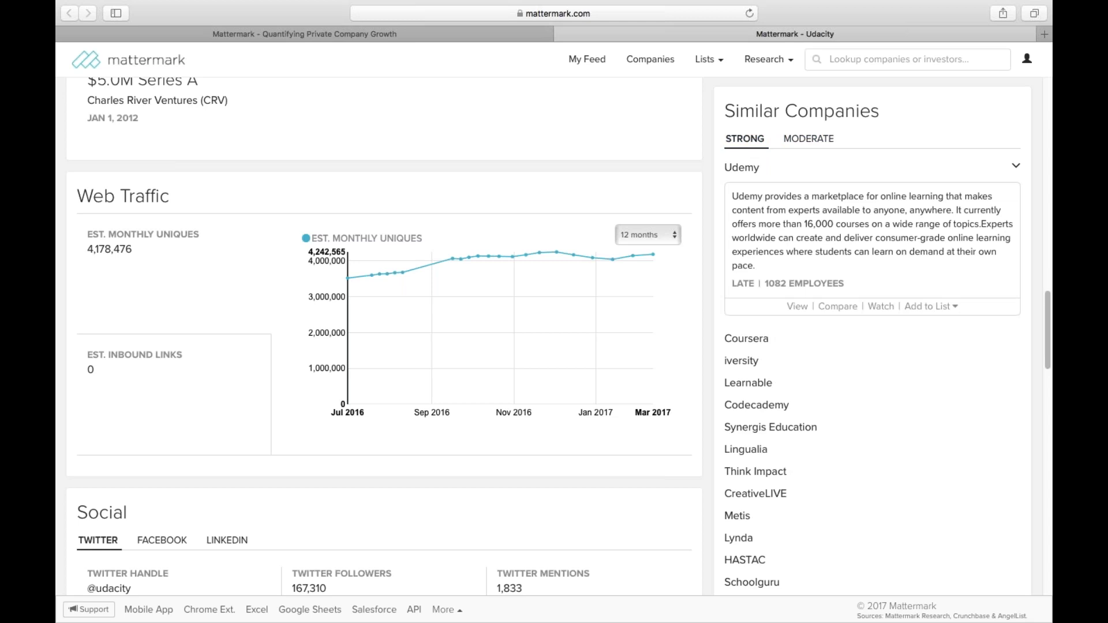
click(765, 341)
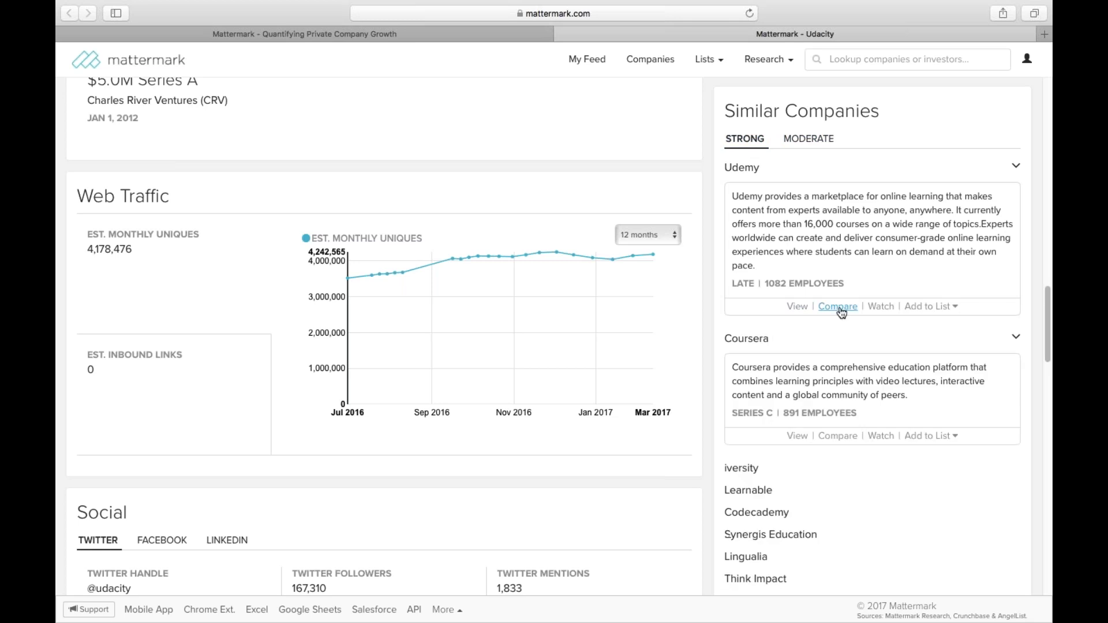
Step: Compare Udacity with Udemy side by side, review the metrics and history charts, and close the comparison
click(840, 308)
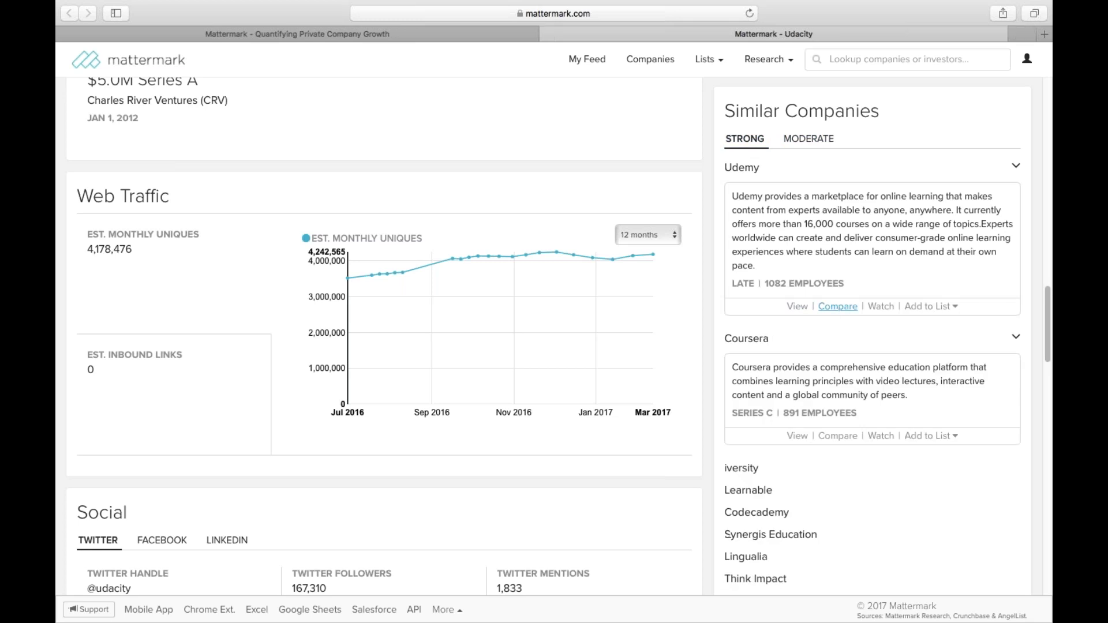
click(836, 50)
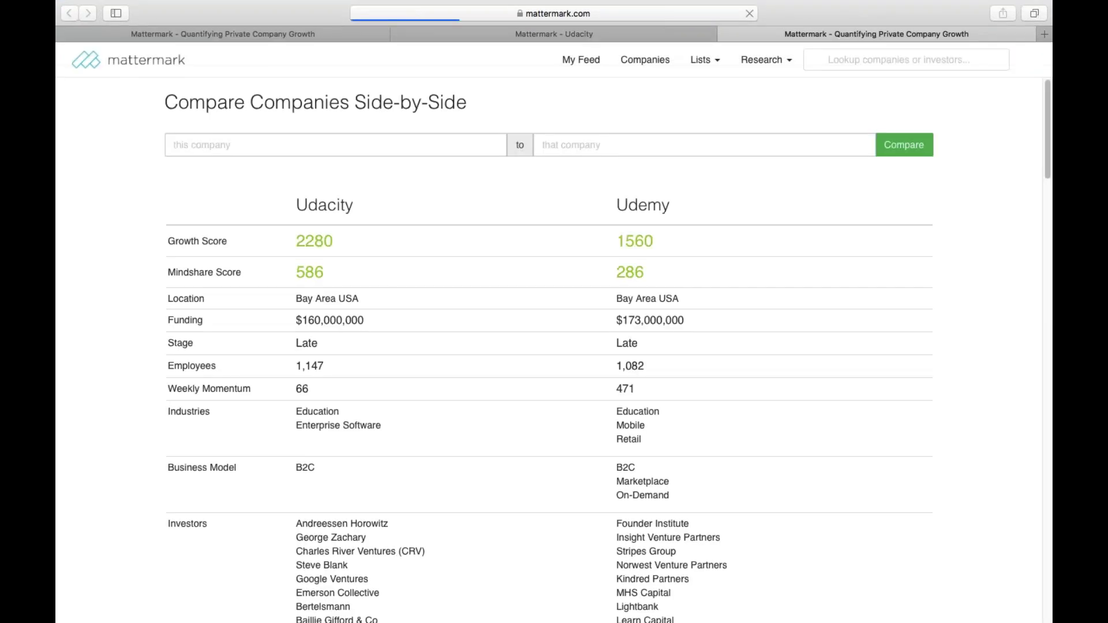
scroll(959, 239, down, 1)
scroll(959, 239, up, 1)
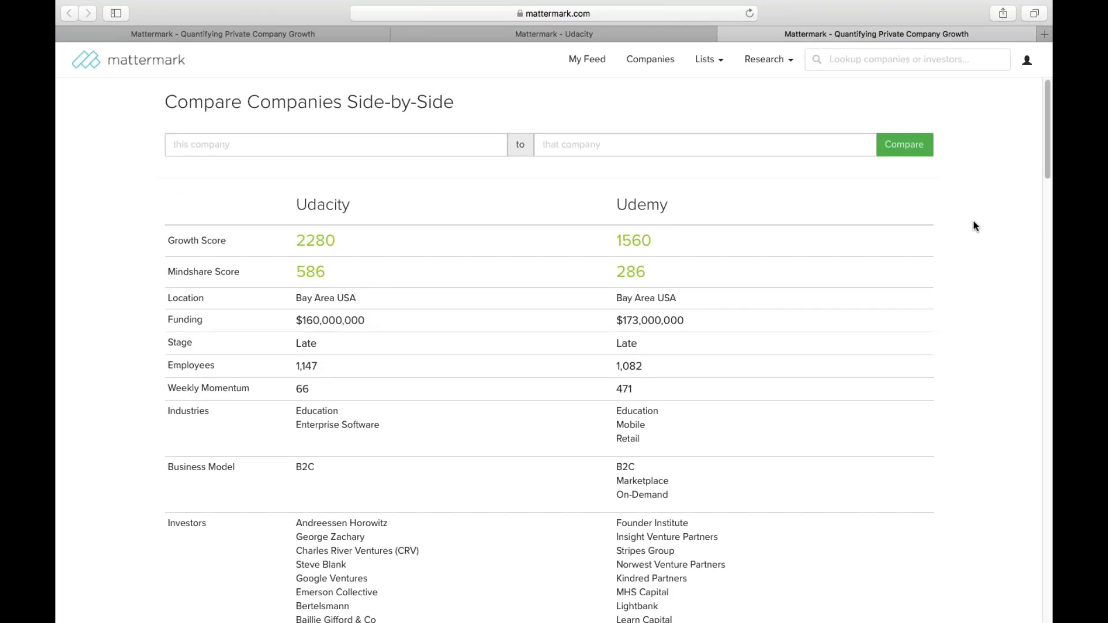
scroll(981, 188, down, 3)
scroll(971, 196, down, 15)
scroll(970, 195, down, 6)
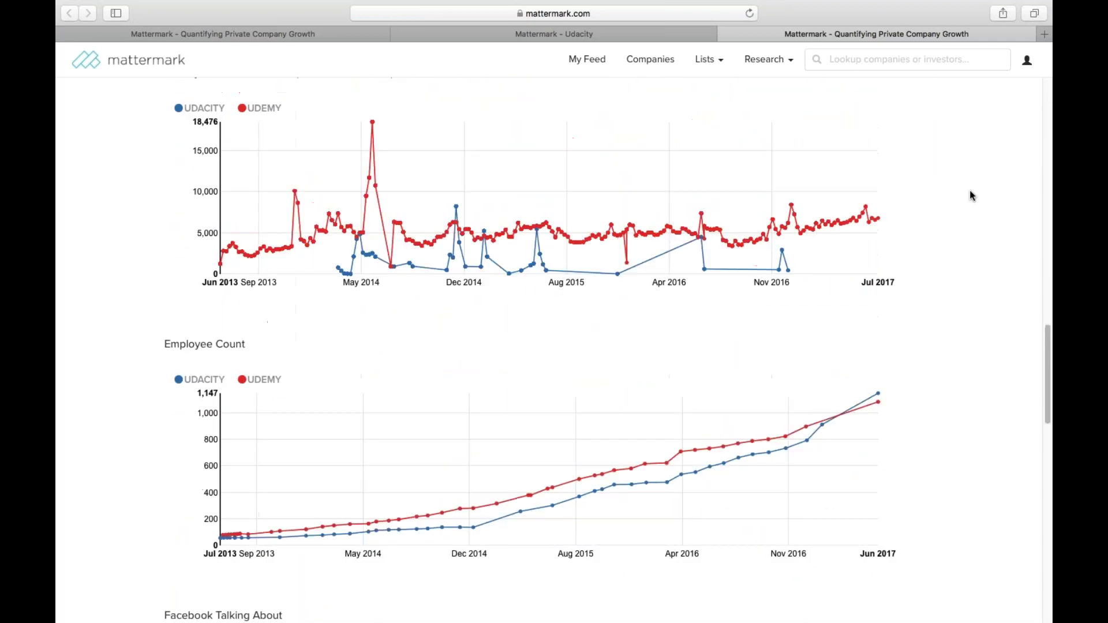
scroll(969, 195, down, 2)
key(super+w)
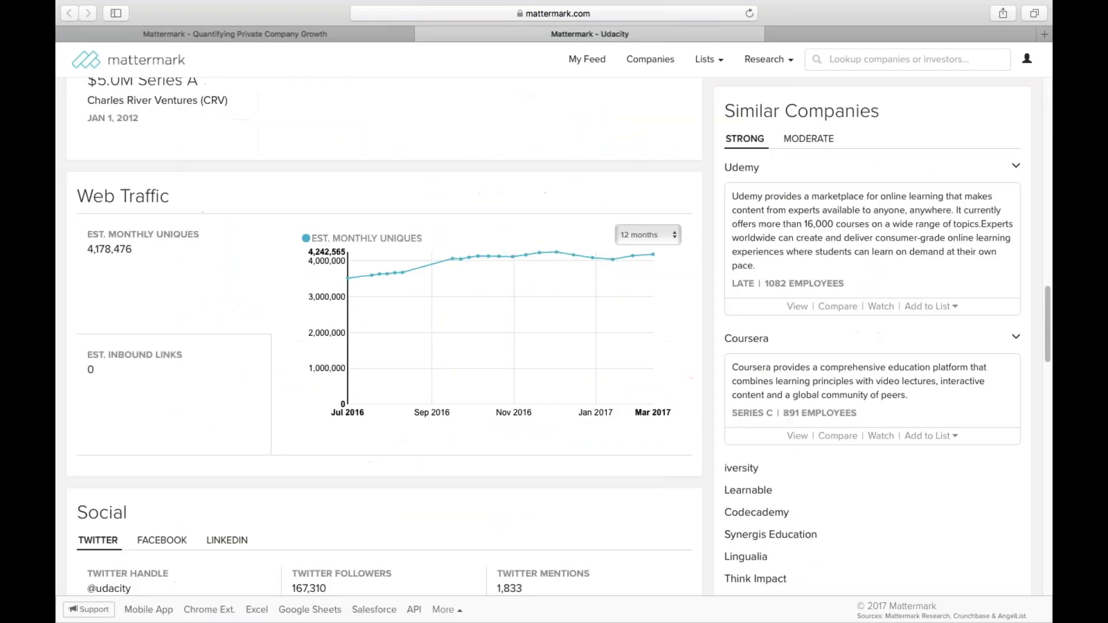
Step: View Udacity's Twitter and Facebook metrics in the Social section of the profile
scroll(654, 343, down, 1)
scroll(653, 343, down, 5)
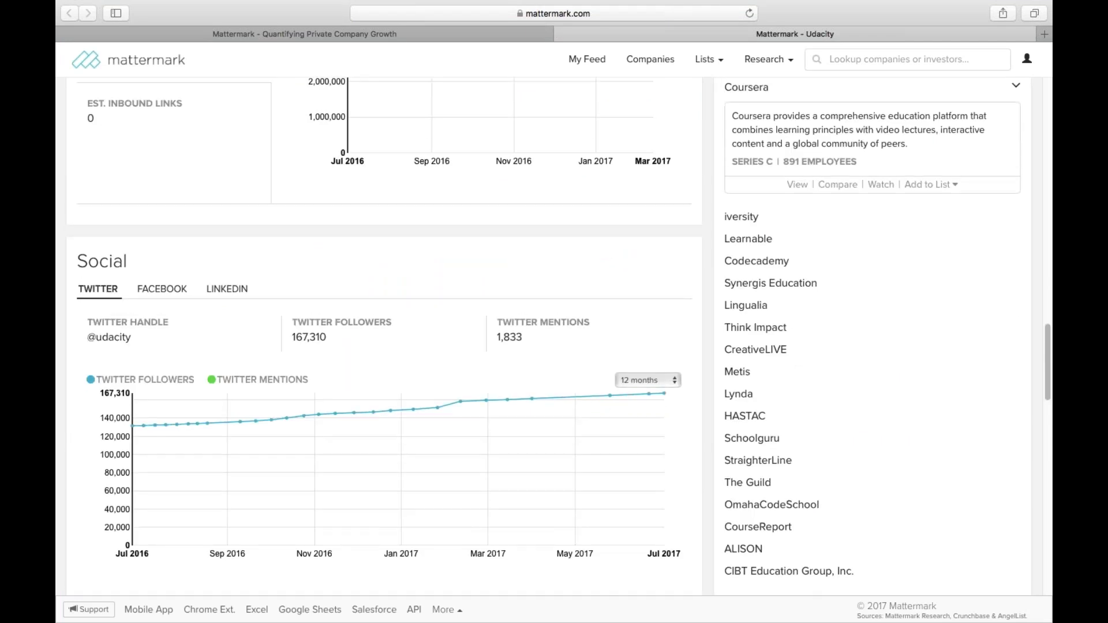
scroll(262, 379, up, 2)
scroll(262, 378, down, 3)
click(161, 219)
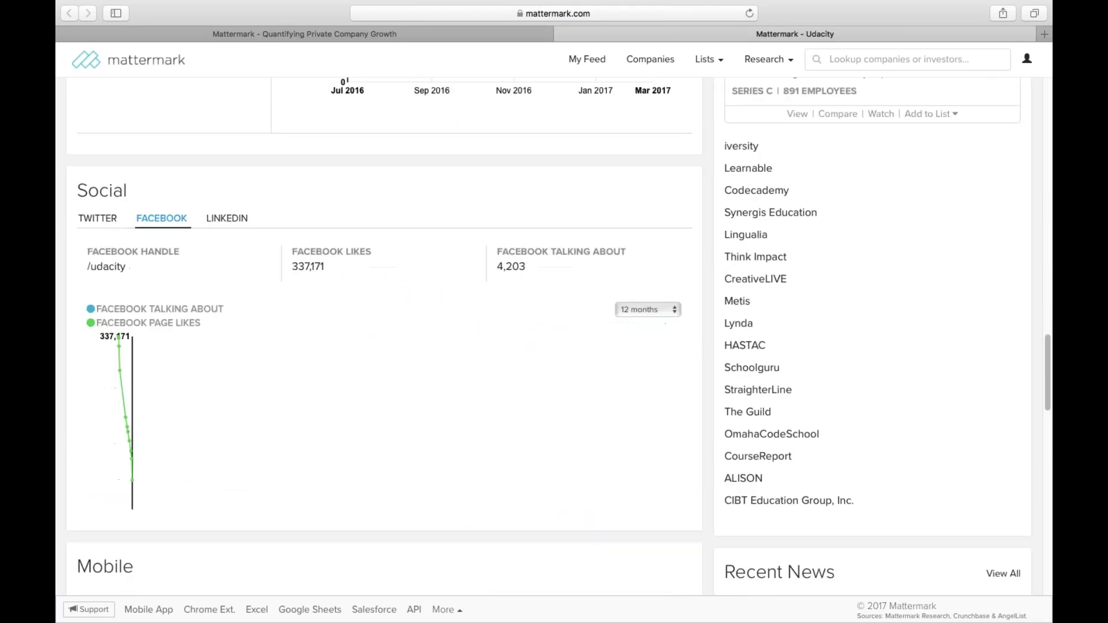
Step: Review Udacity's mobile downloads, Apple App Store and Google Play ranks, and recent news, ending back at the profile overview
scroll(379, 227, down, 1)
scroll(379, 227, down, 5)
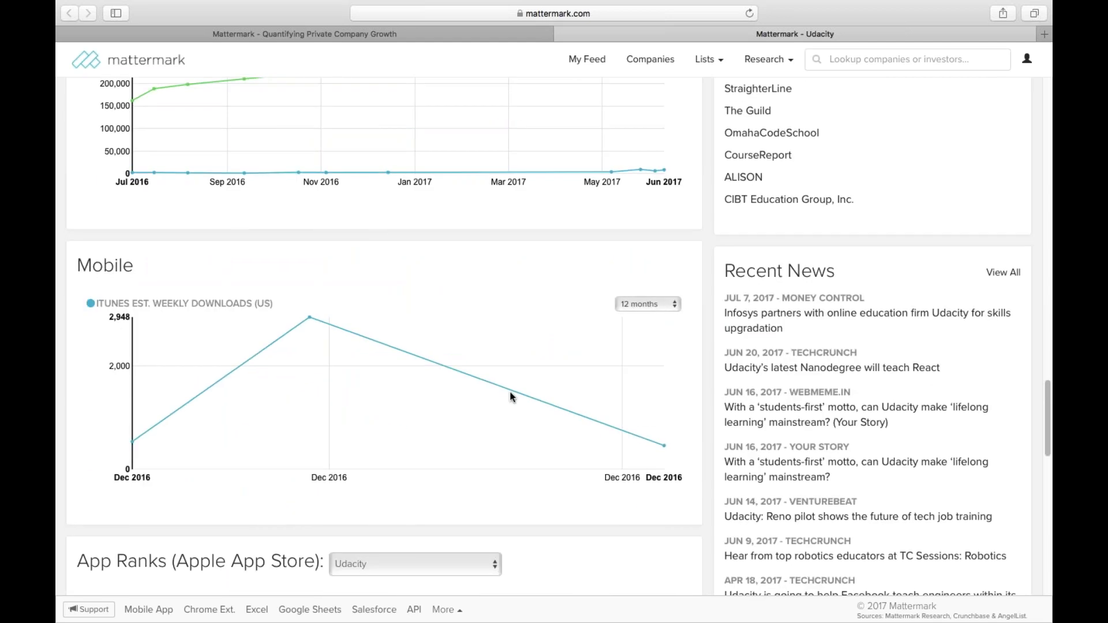
scroll(510, 397, down, 4)
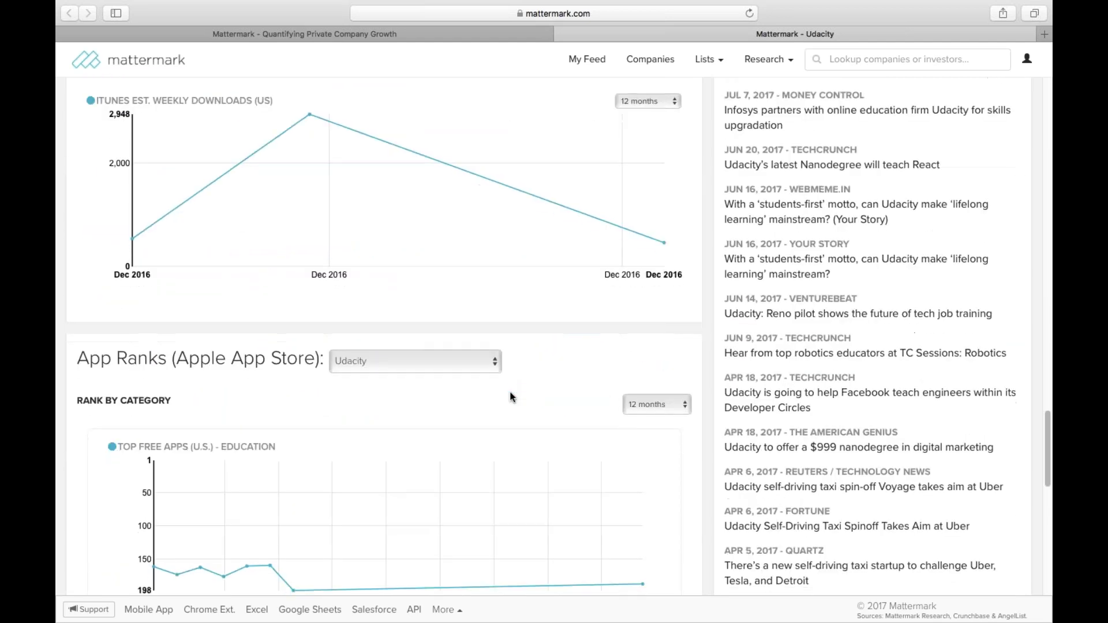
scroll(510, 397, down, 6)
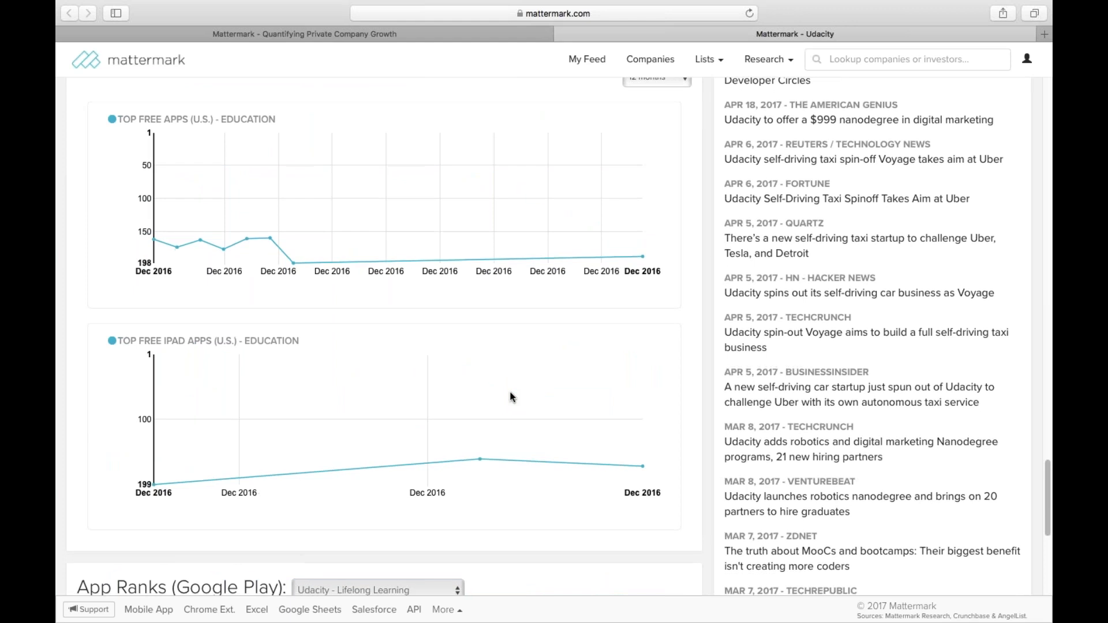
scroll(511, 397, down, 7)
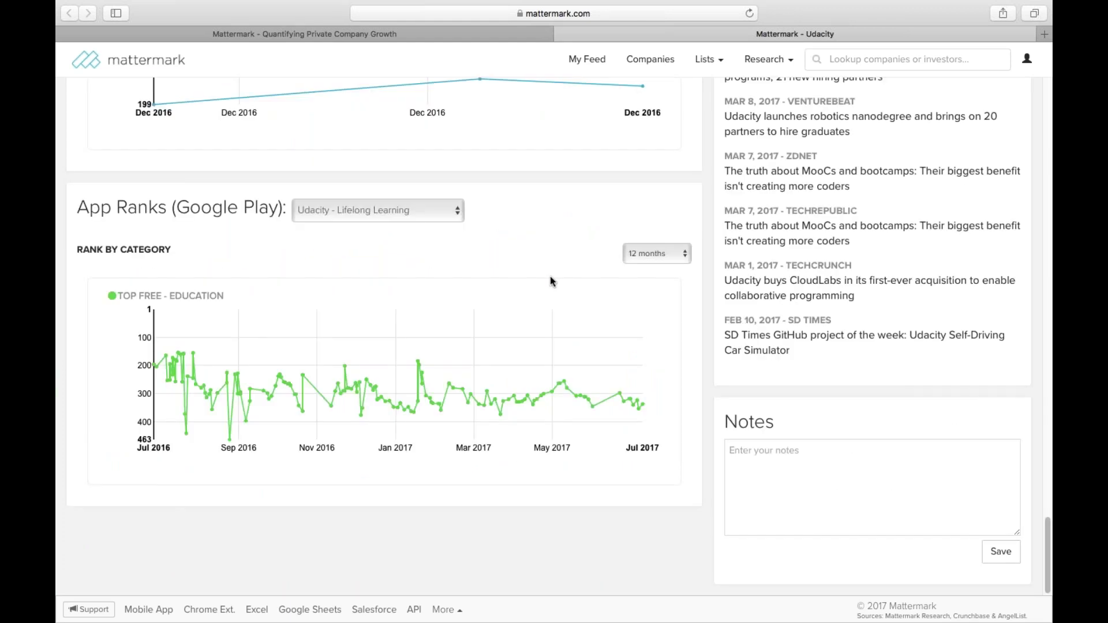
scroll(550, 281, up, 20)
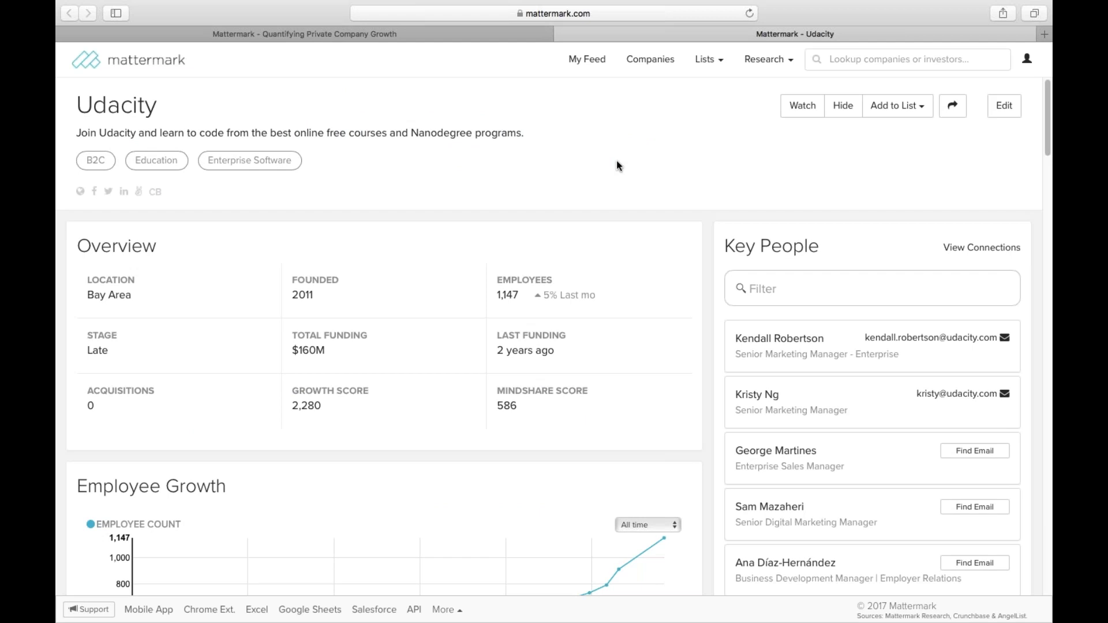
Step: Close the Udacity profile and review the advanced filters applied to the company search without changing them
key(super+w)
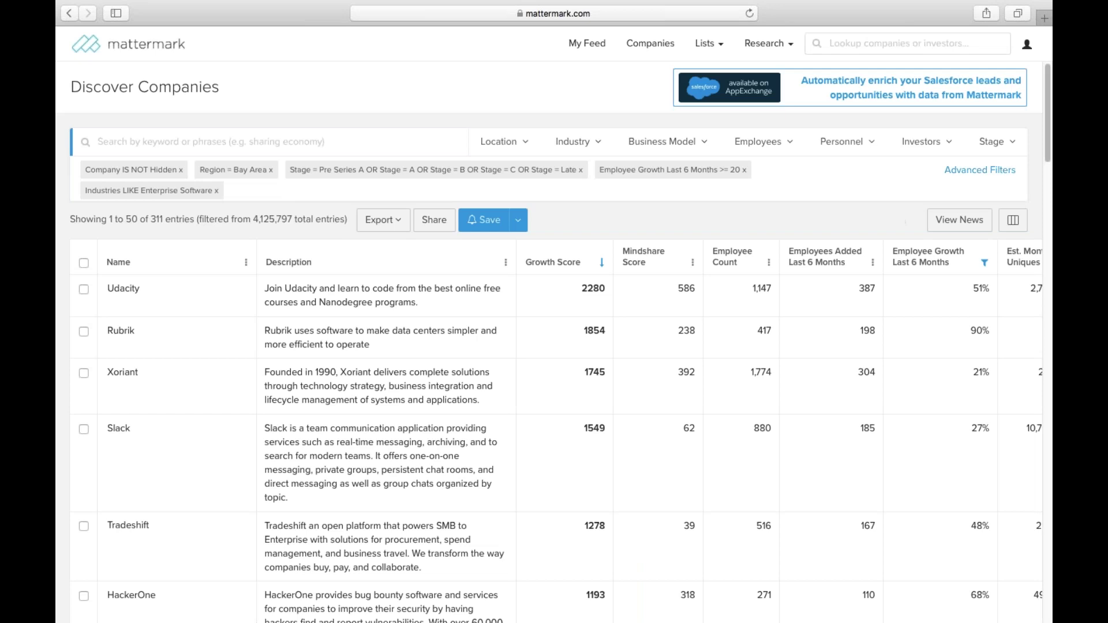
click(972, 180)
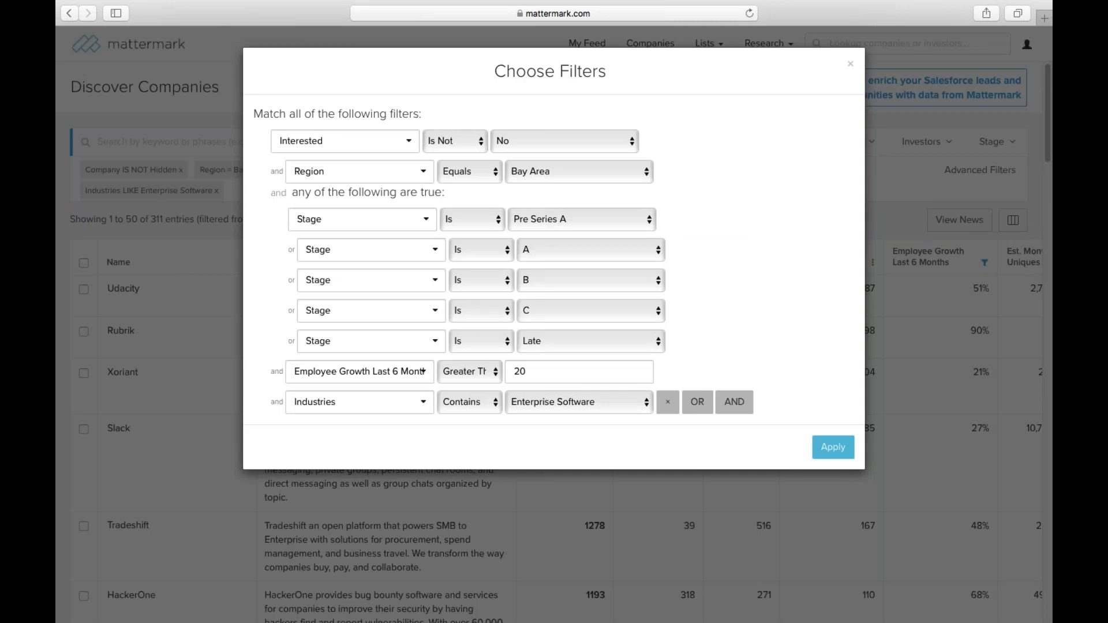
mouse_move(709, 223)
click(850, 63)
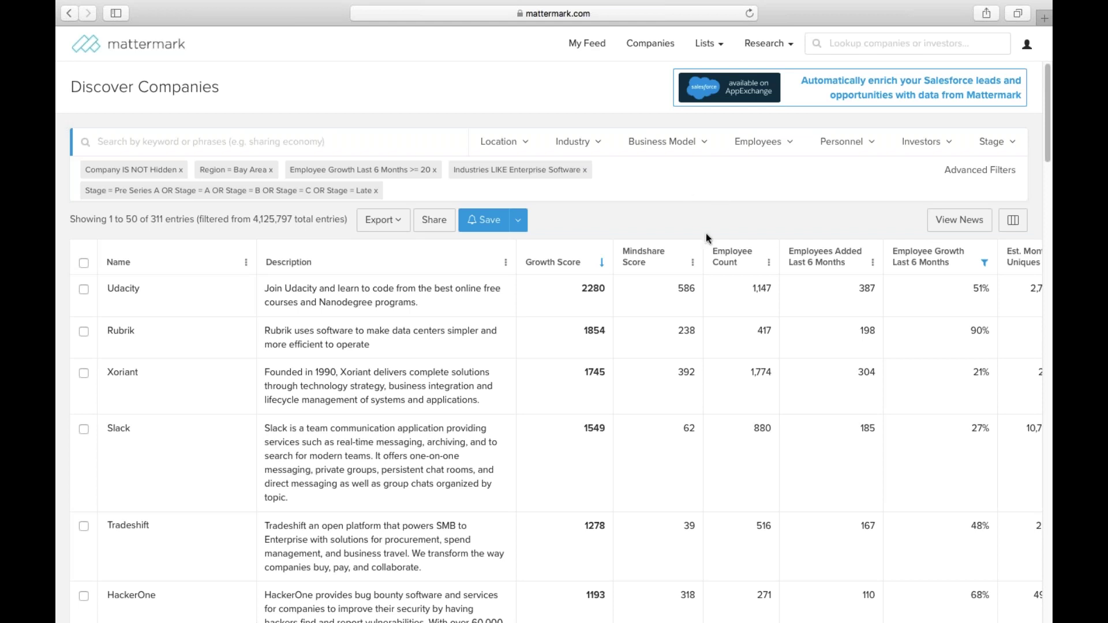
Step: Open the overview of your own company lists and locate the "Bay Area - Enterprise SaaS" list
click(705, 46)
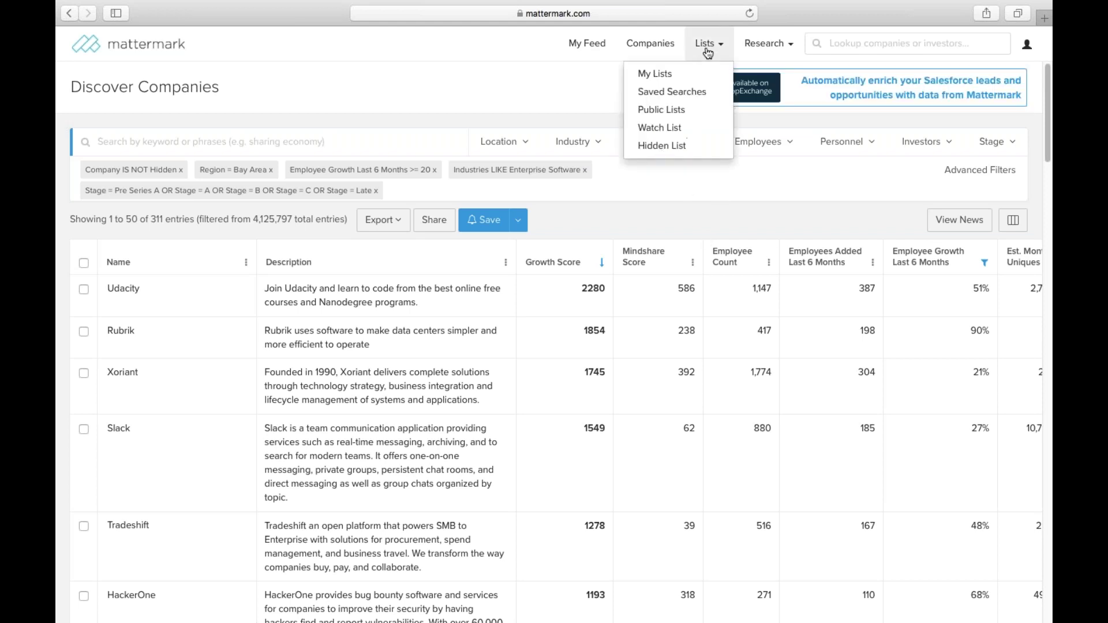
click(673, 82)
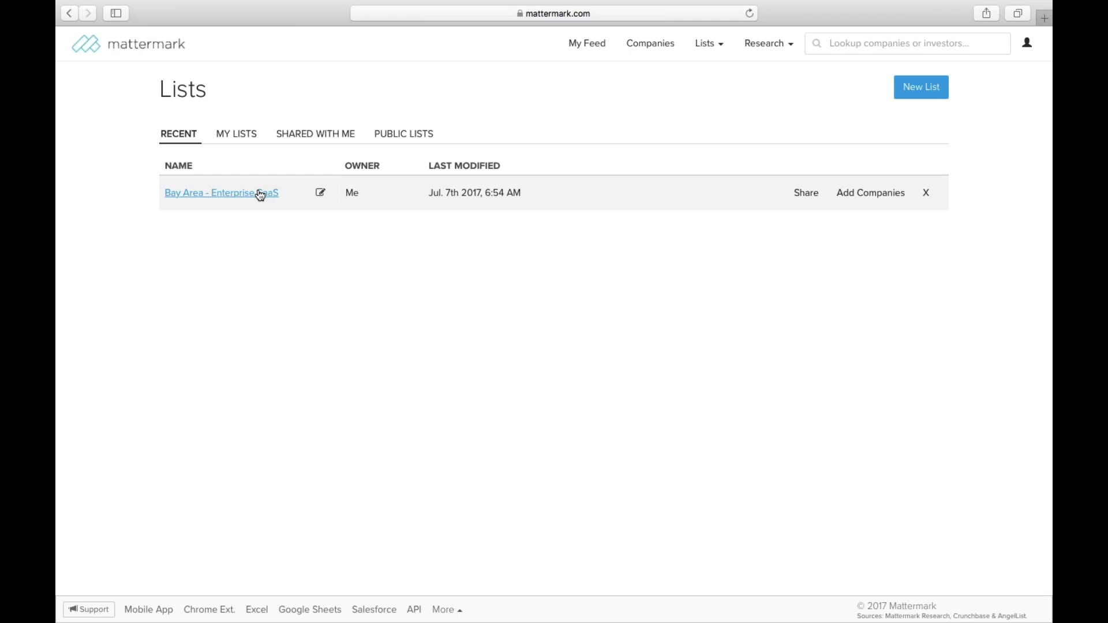
click(261, 194)
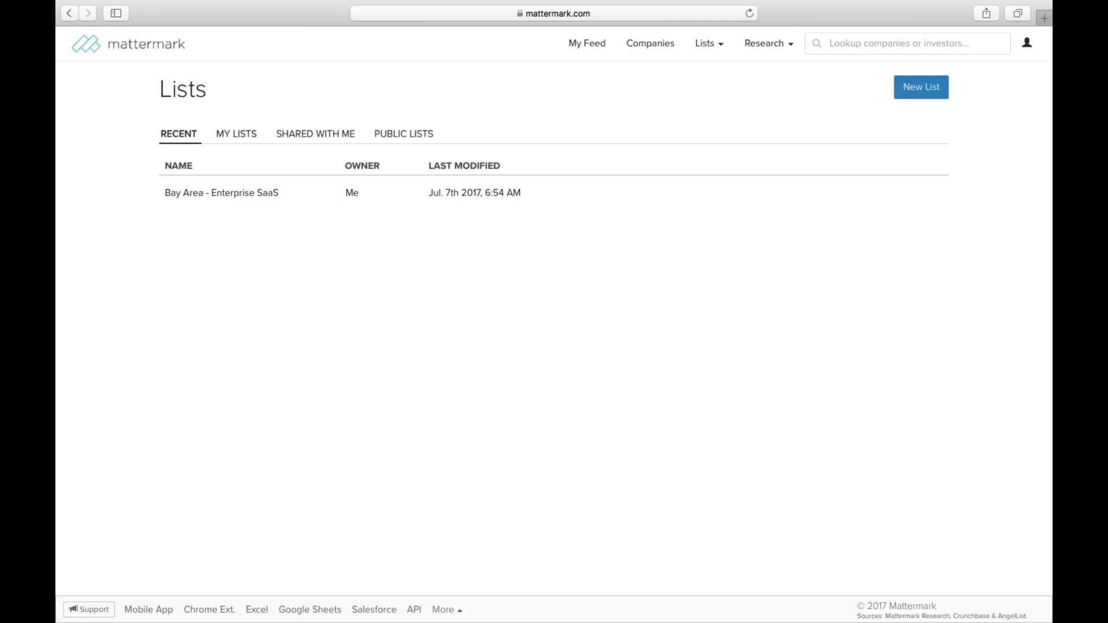
Step: View the new list form with its list name and company URLs fields, and close it without creating a list
click(918, 87)
click(339, 218)
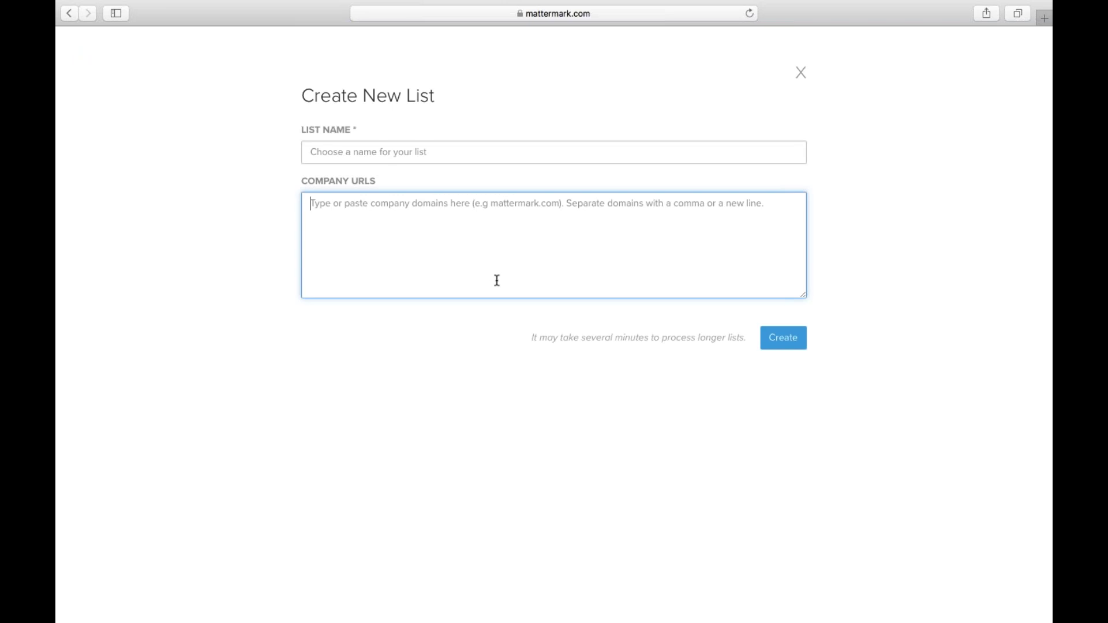
click(801, 72)
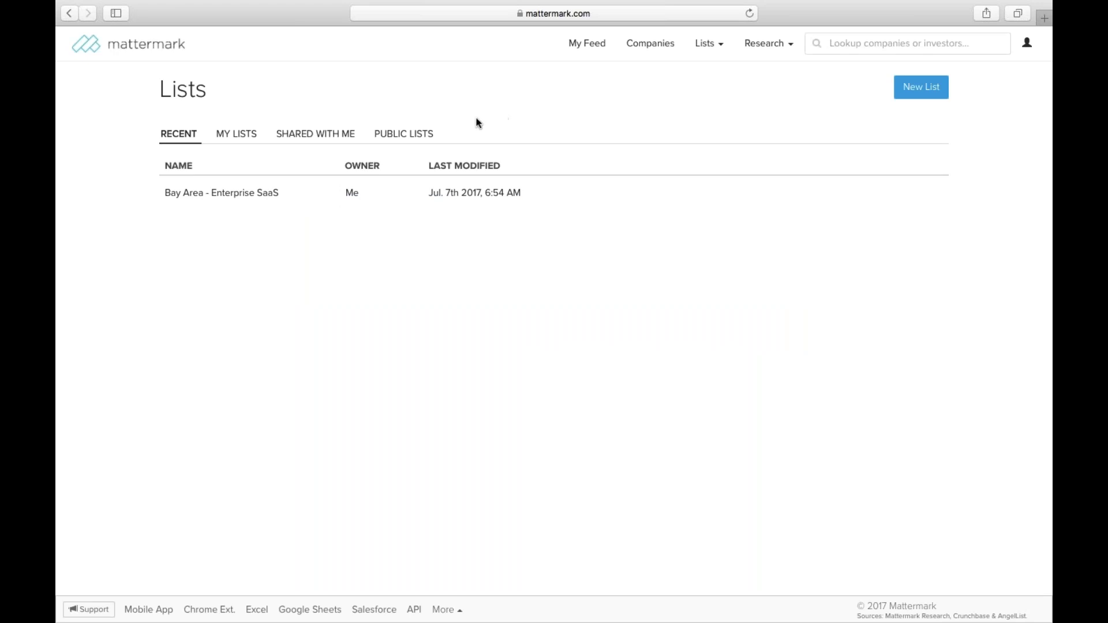
Step: Open the public lists and browse the available conference and company-ranking lists
click(404, 134)
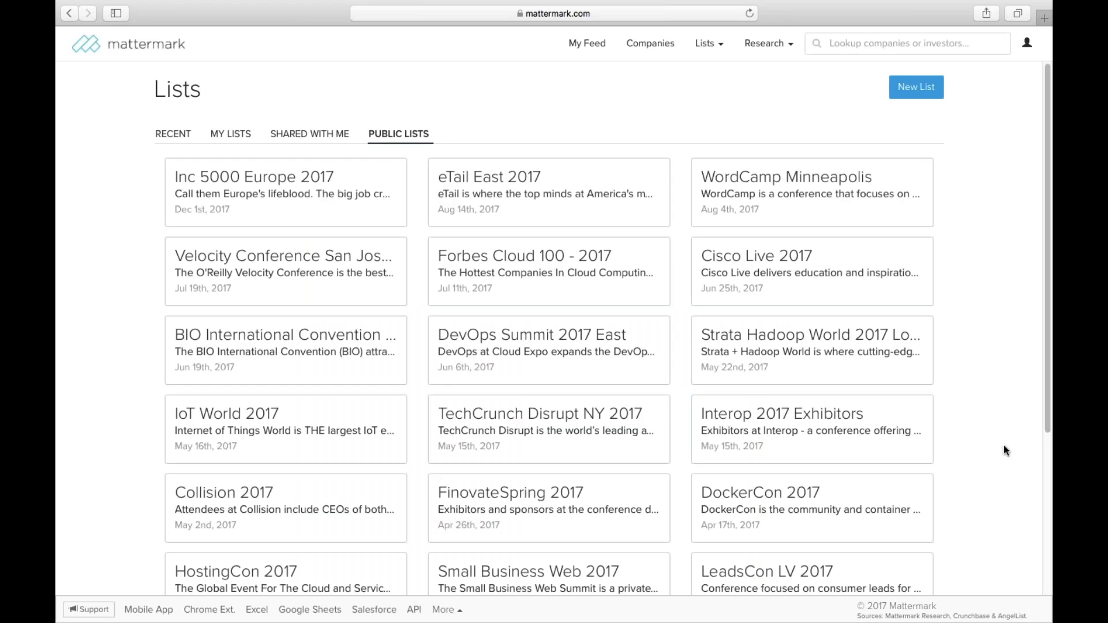
scroll(998, 456, down, 1)
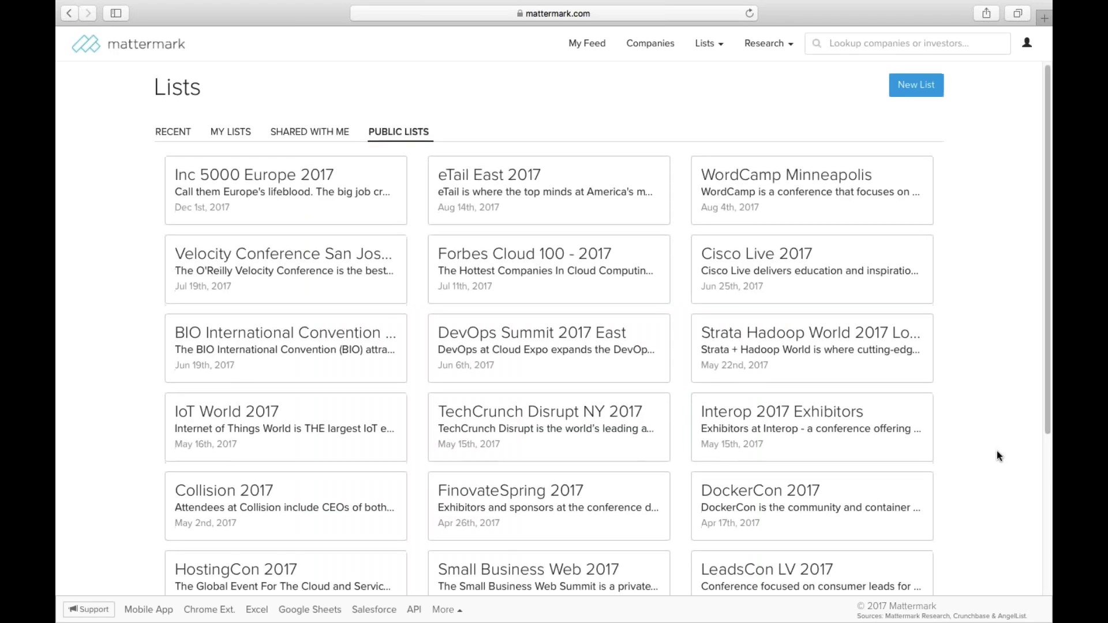
scroll(996, 456, down, 3)
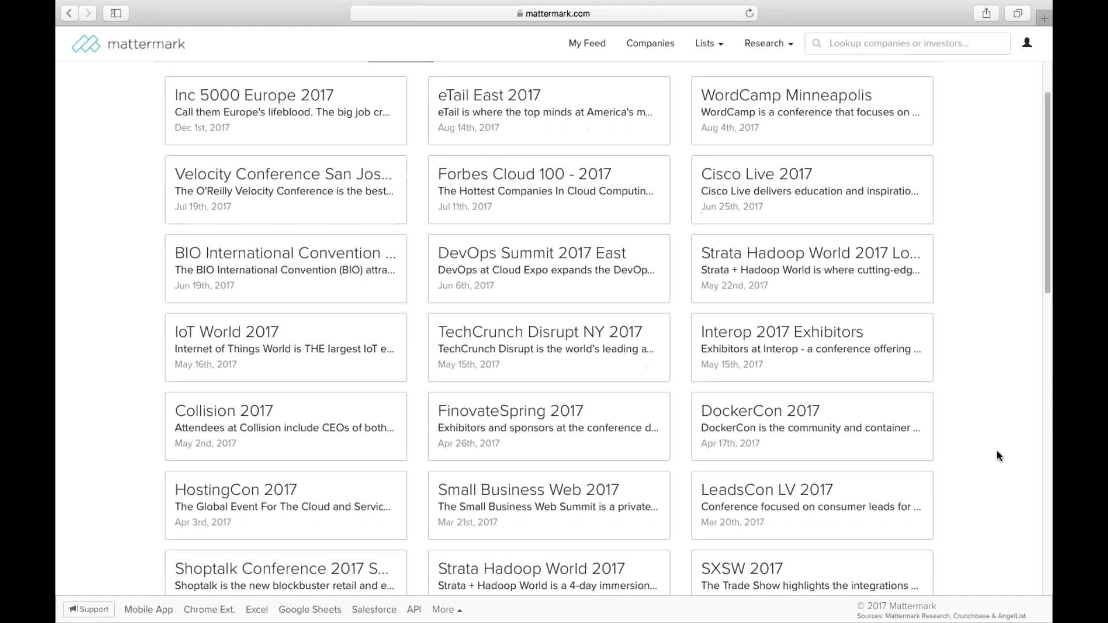
scroll(996, 451, down, 3)
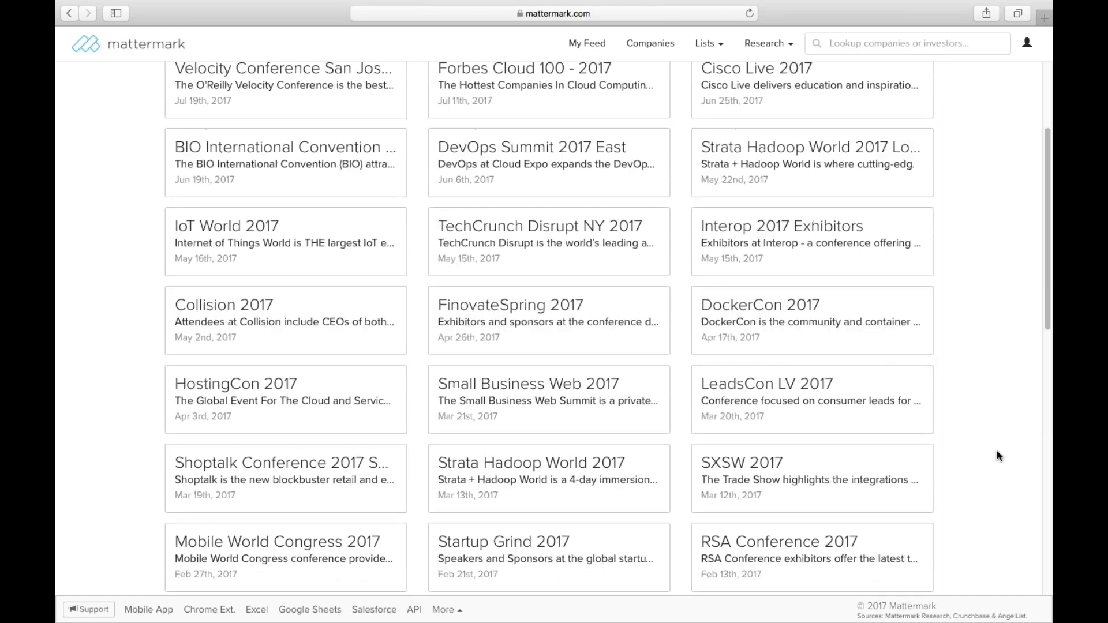
scroll(274, 431, up, 4)
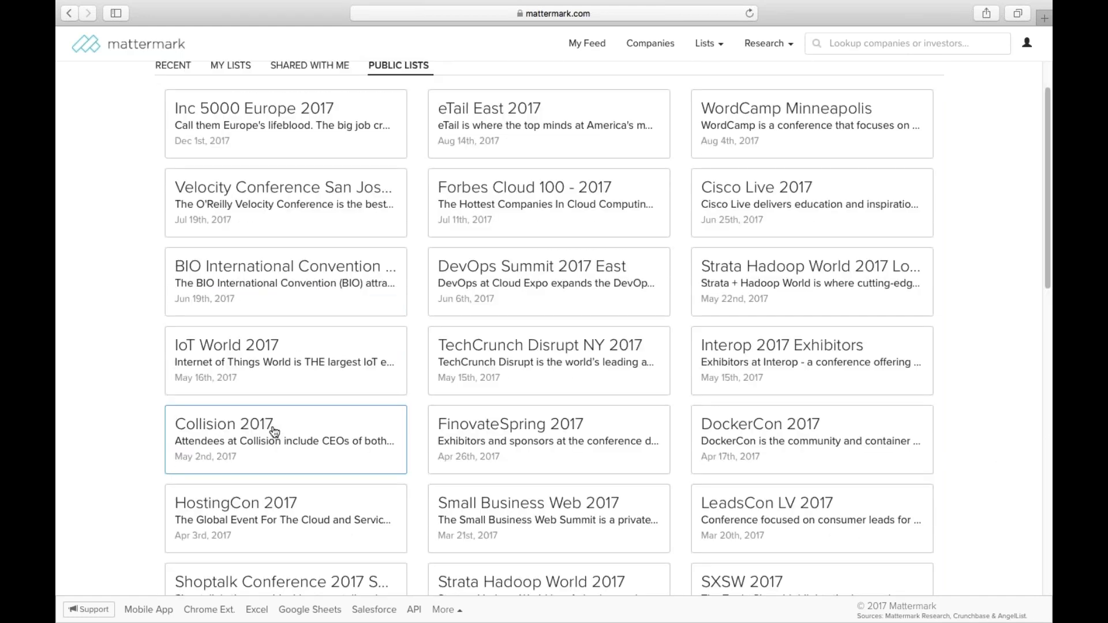
Step: Review the companies in the Collision 2017 public list in a separate browser tab, and close that tab
super+click(274, 431)
click(797, 34)
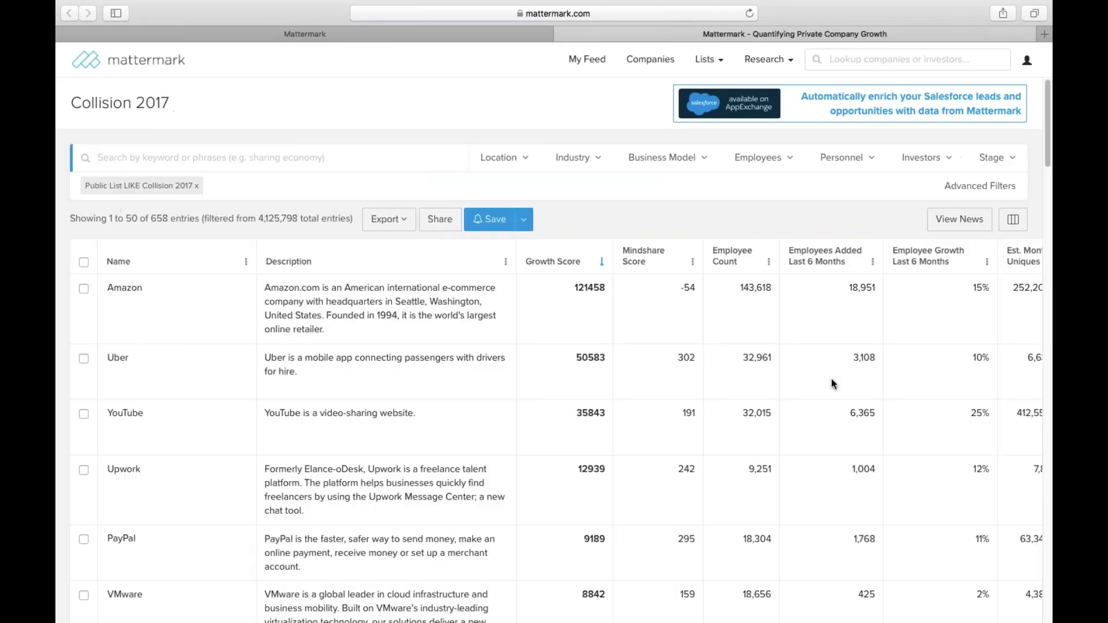
scroll(831, 378, down, 2)
scroll(831, 380, down, 1)
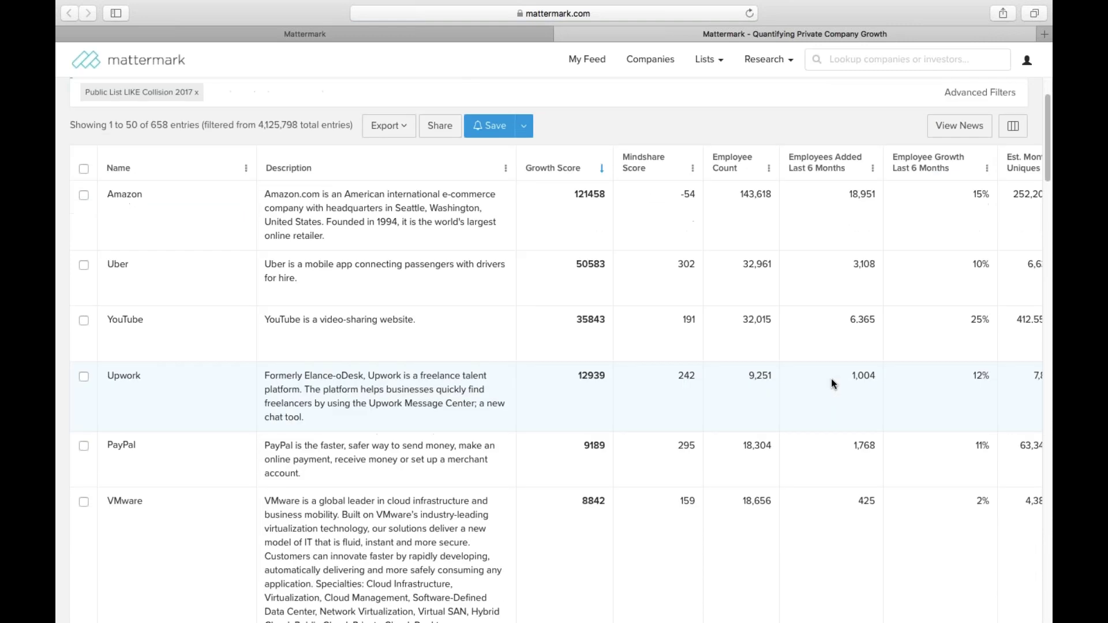
scroll(831, 378, down, 1)
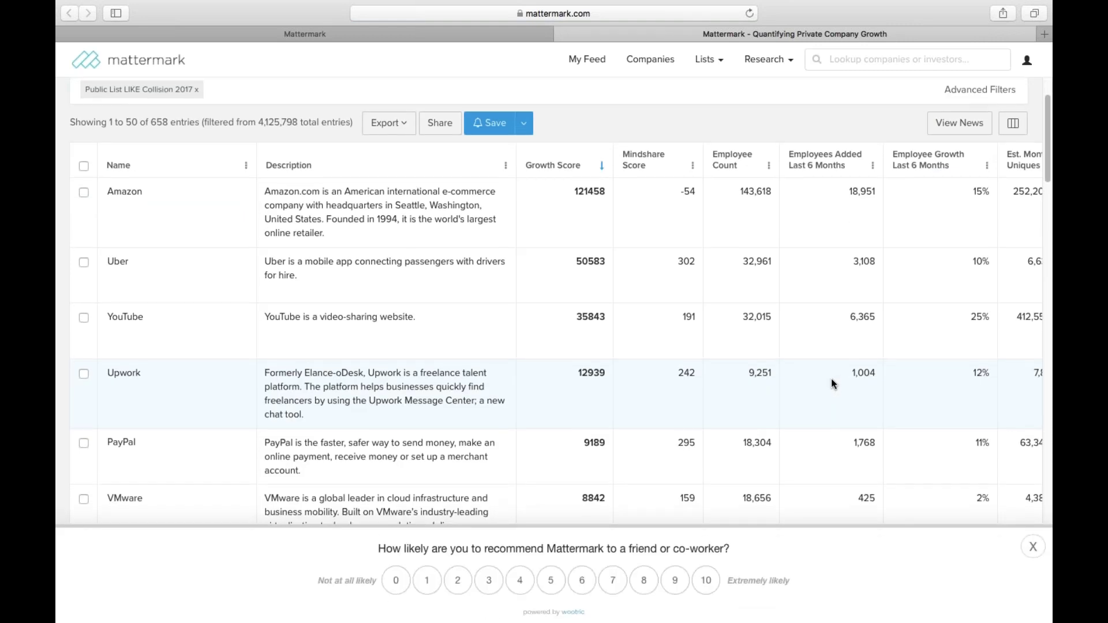
scroll(831, 378, down, 1)
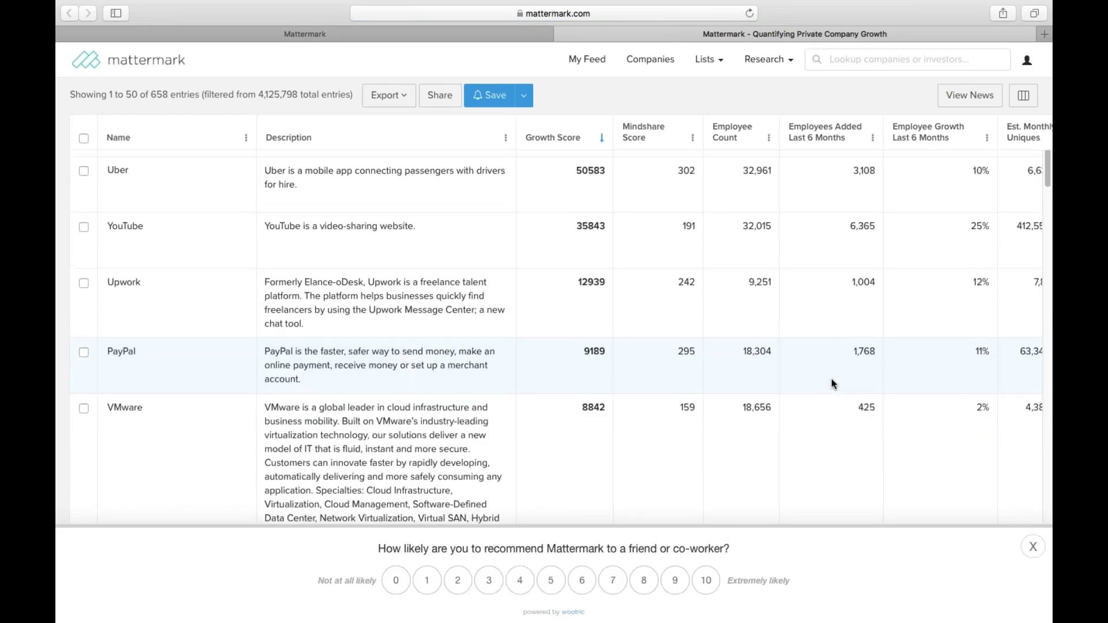
scroll(830, 378, up, 4)
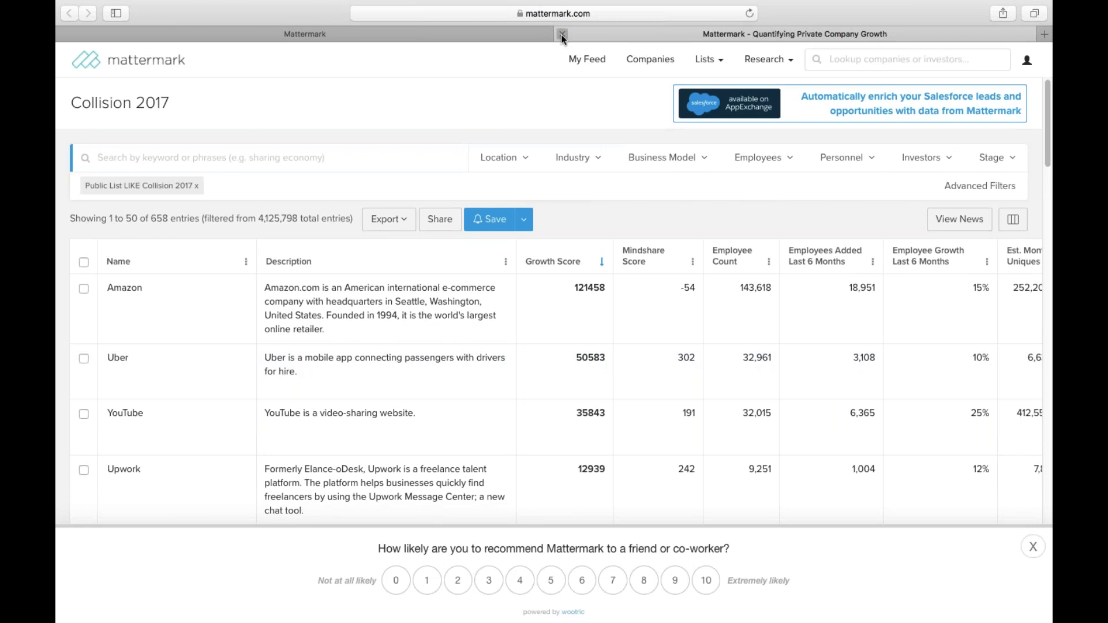
click(561, 34)
Step: Visit the company search, then open your personal feed and expand the latest Growth Scores of the followed companies
click(632, 51)
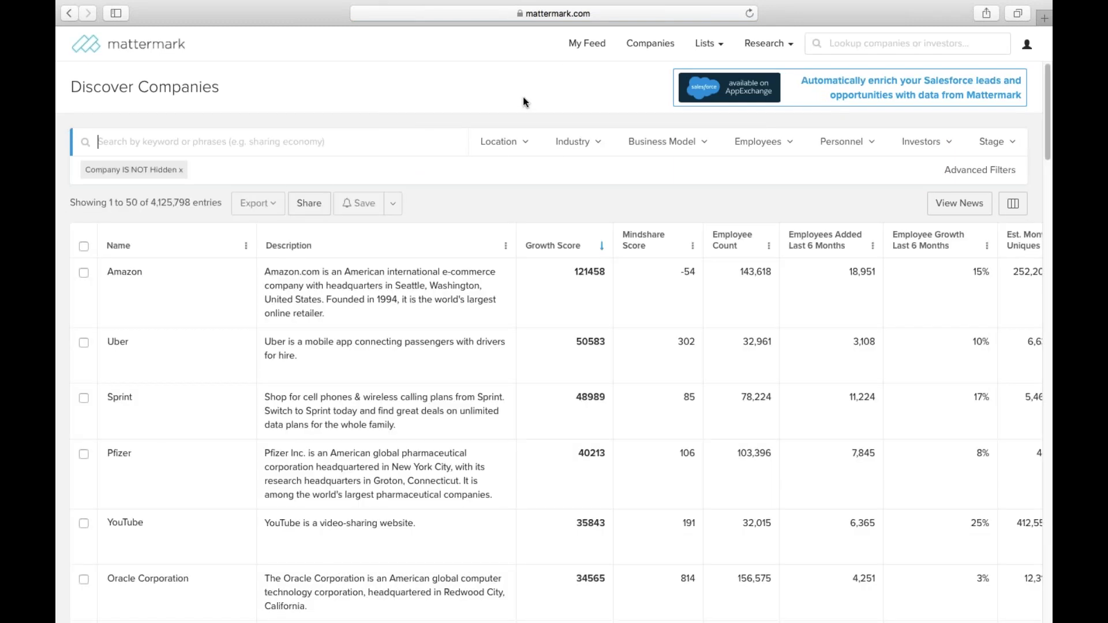
click(591, 45)
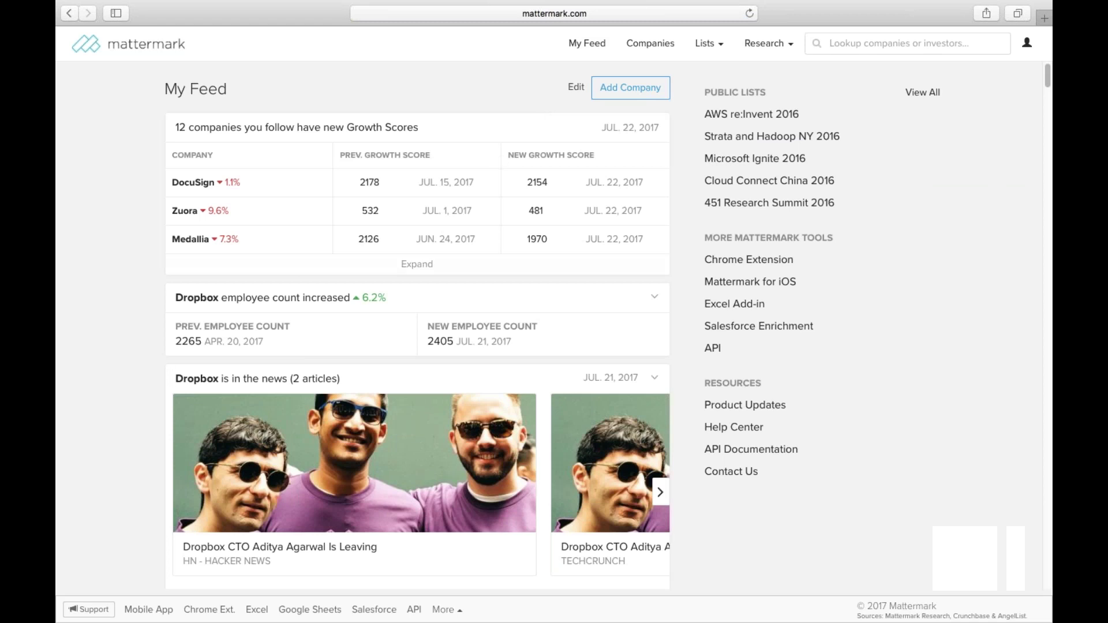
click(419, 263)
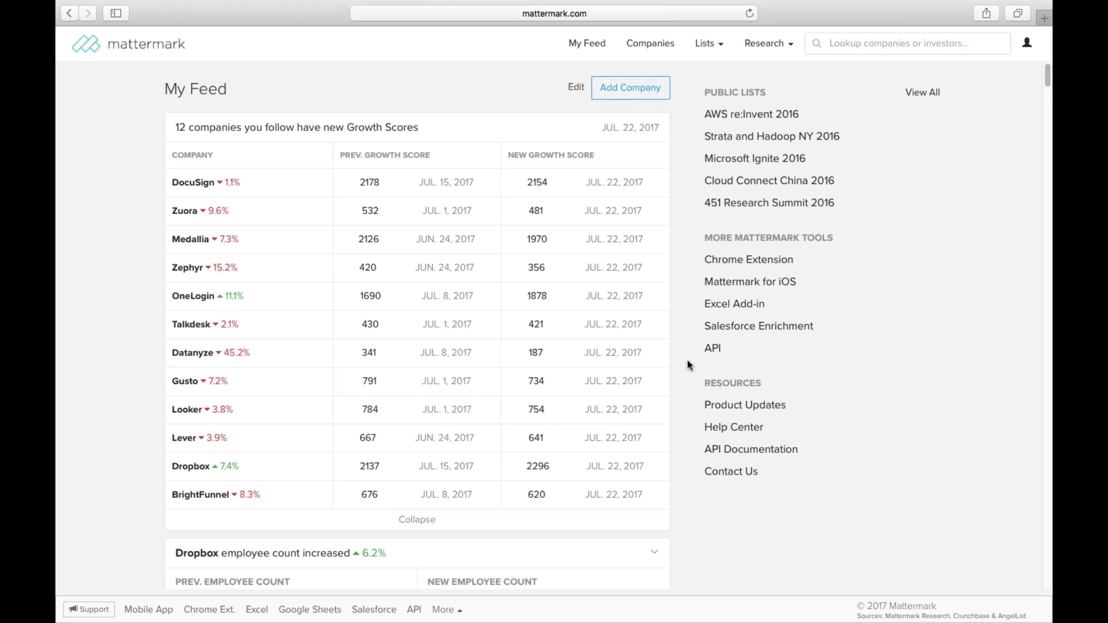
scroll(689, 366, down, 1)
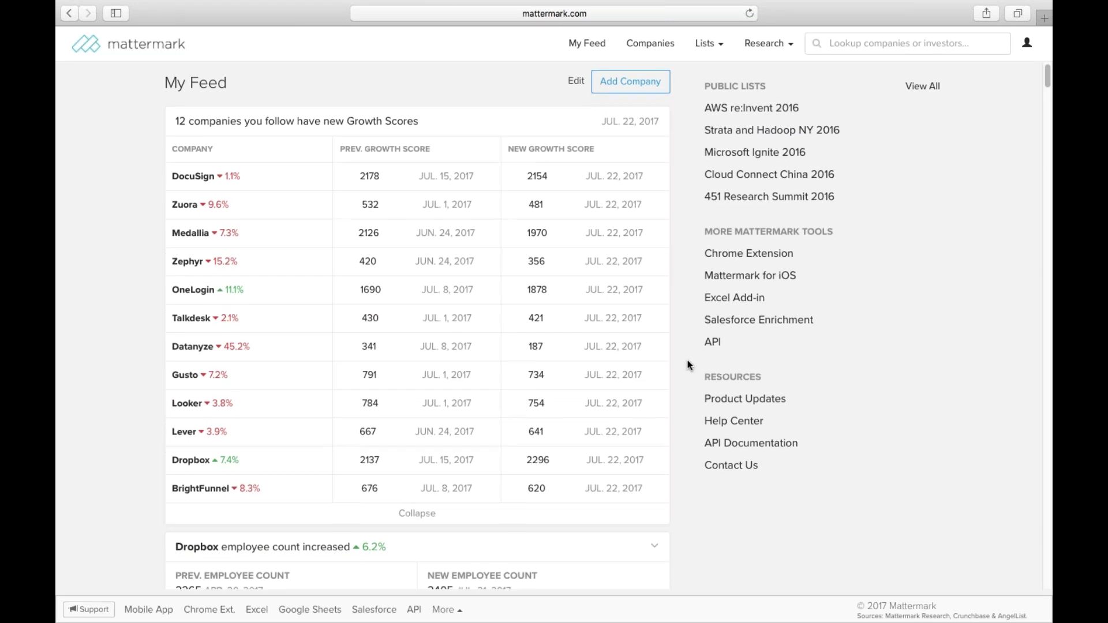
scroll(689, 365, down, 2)
scroll(689, 365, down, 1)
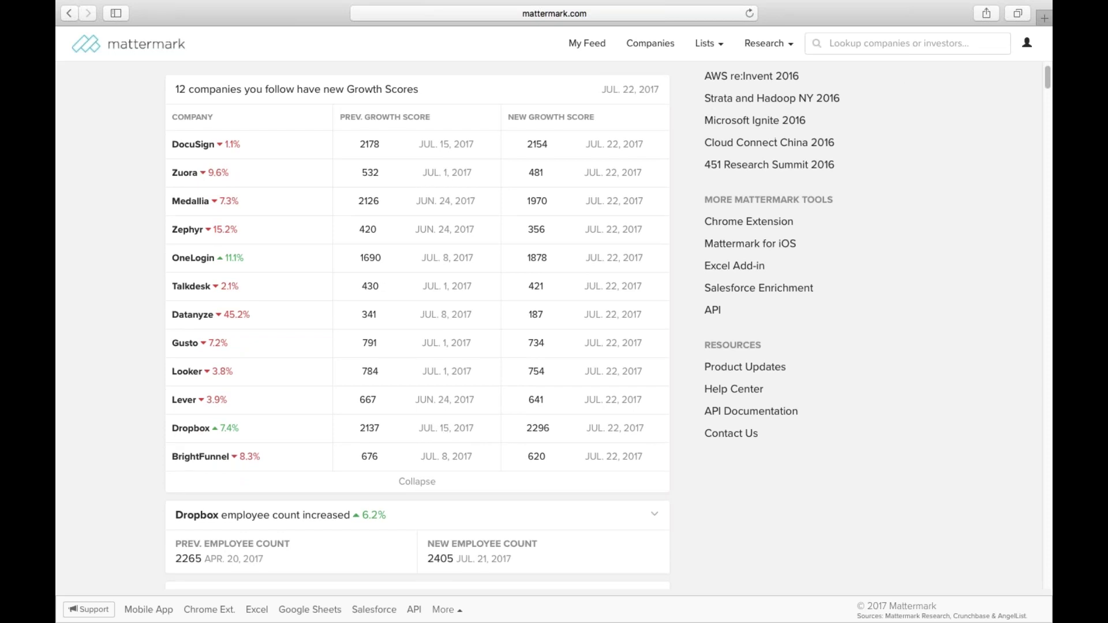
Step: Look through the feed's older news and funding updates, expanding the Growth Scores entry dated Jul. 15, 2017
scroll(418, 326, down, 20)
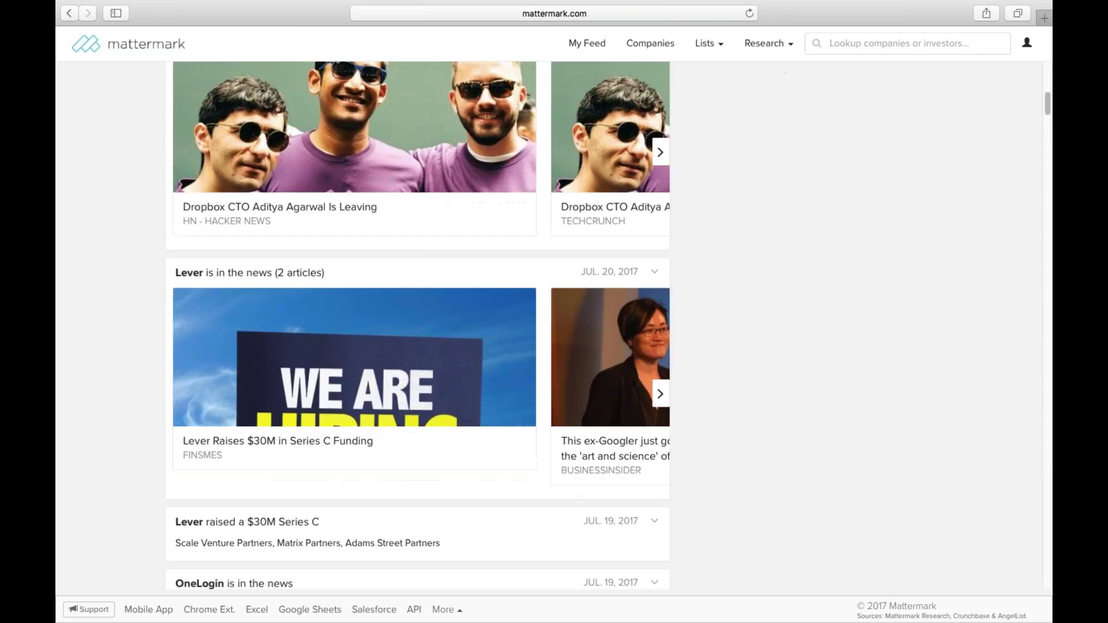
scroll(443, 334, down, 20)
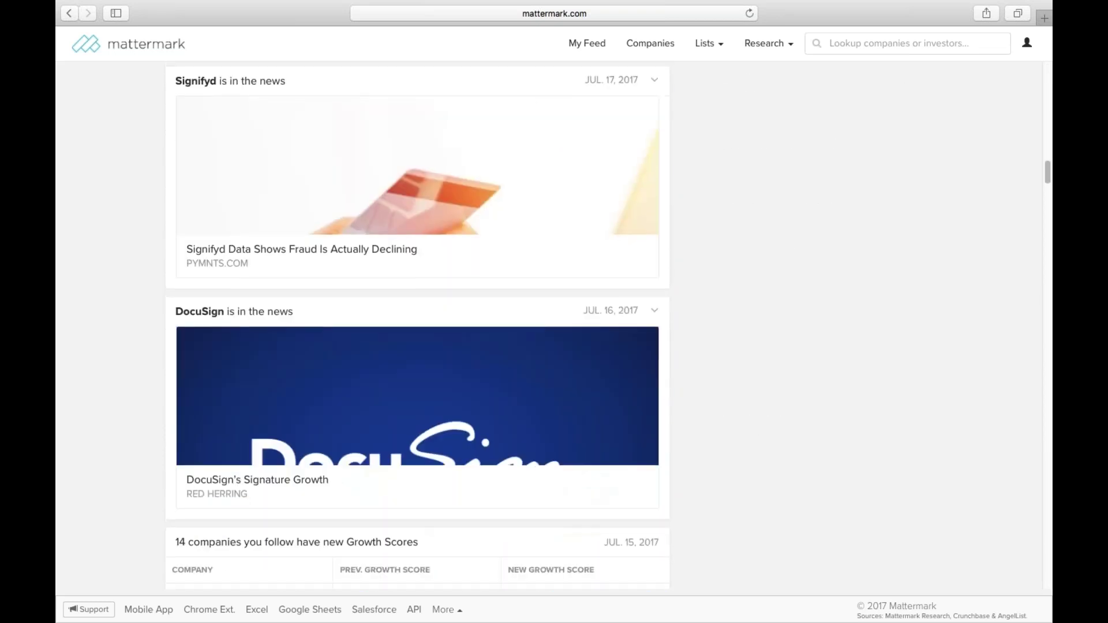
click(442, 334)
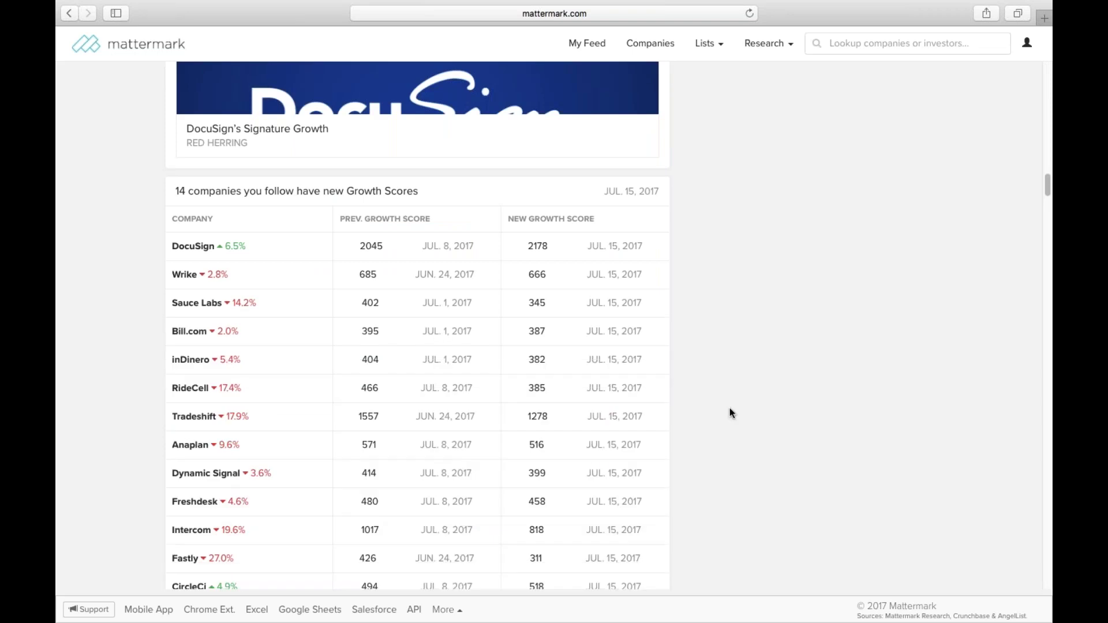
scroll(730, 408, down, 5)
scroll(729, 408, up, 1)
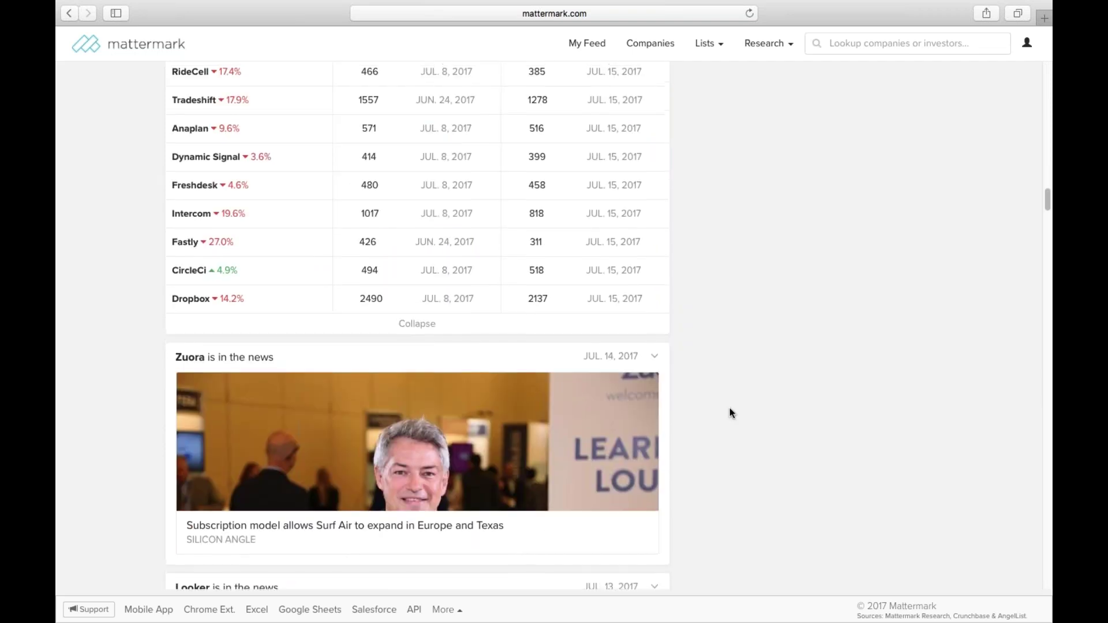
scroll(730, 407, up, 15)
Step: Return to the Discover Companies page and switch from the browser to the desktop
click(658, 45)
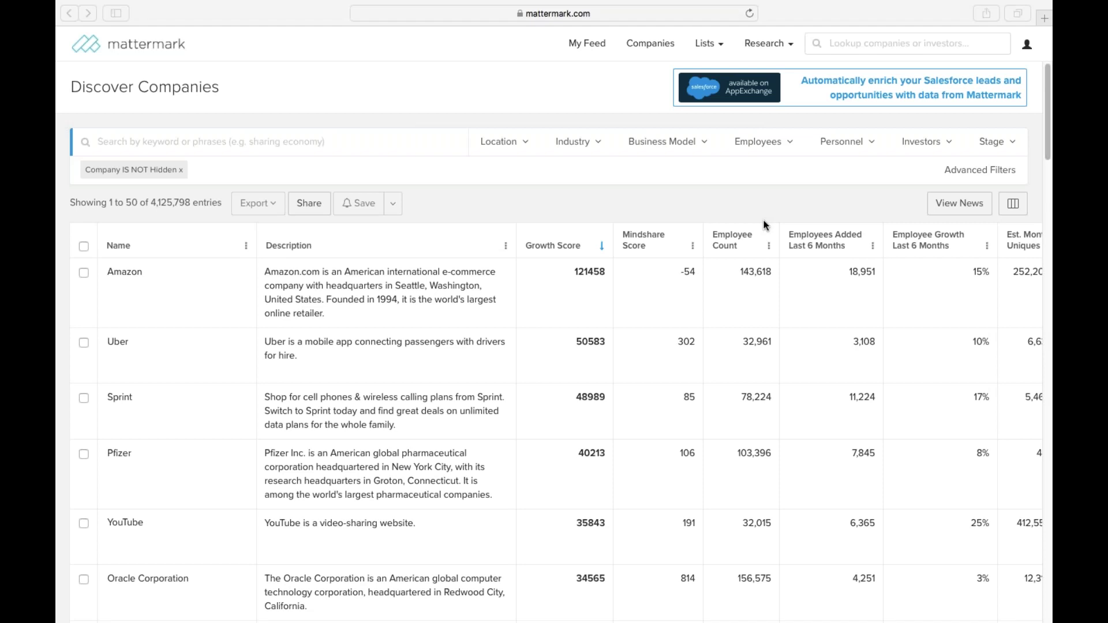
key(ctrl+Left)
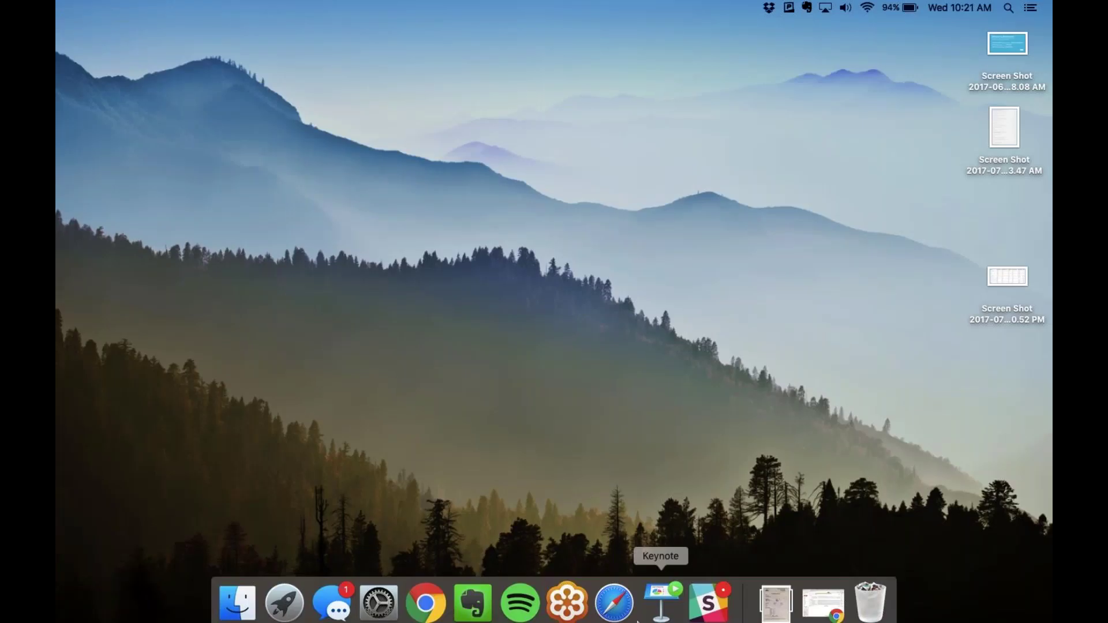